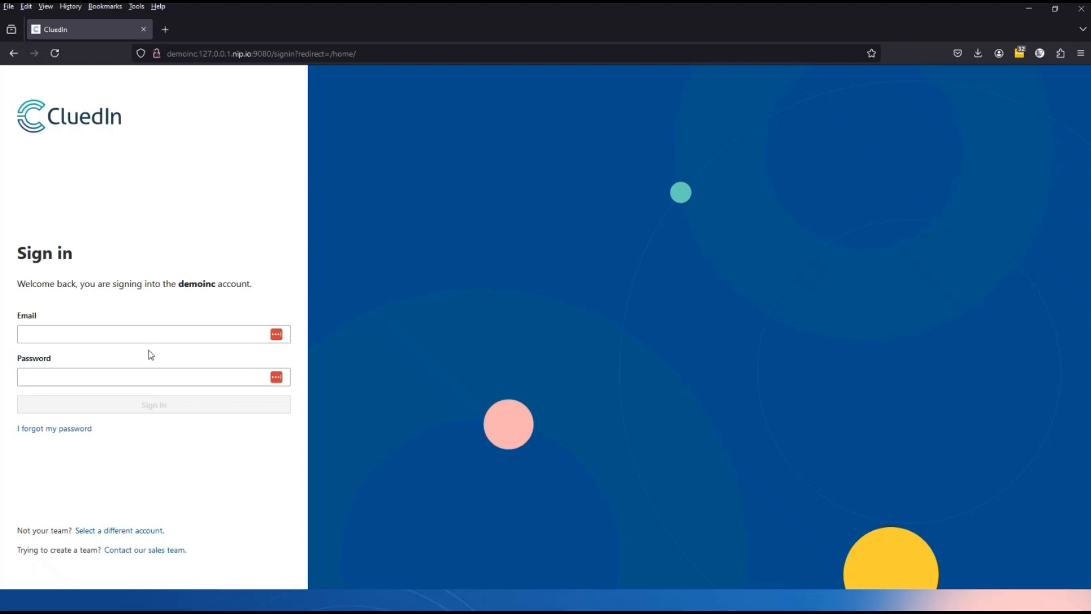
Sign in to the demoinc CluedIn account with the DataSteward saved login.
click(135, 333)
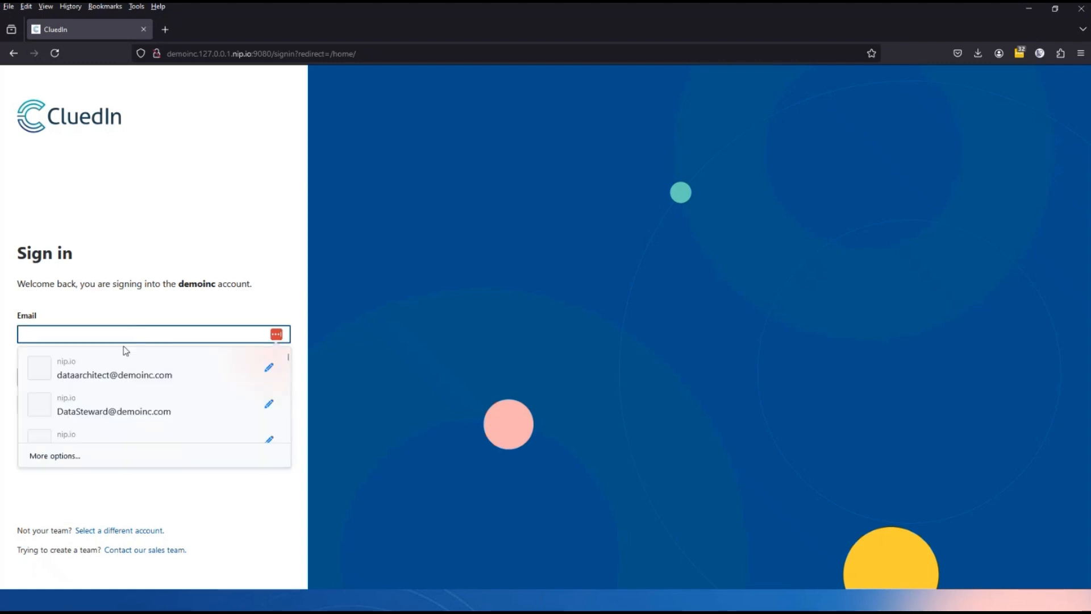
click(108, 410)
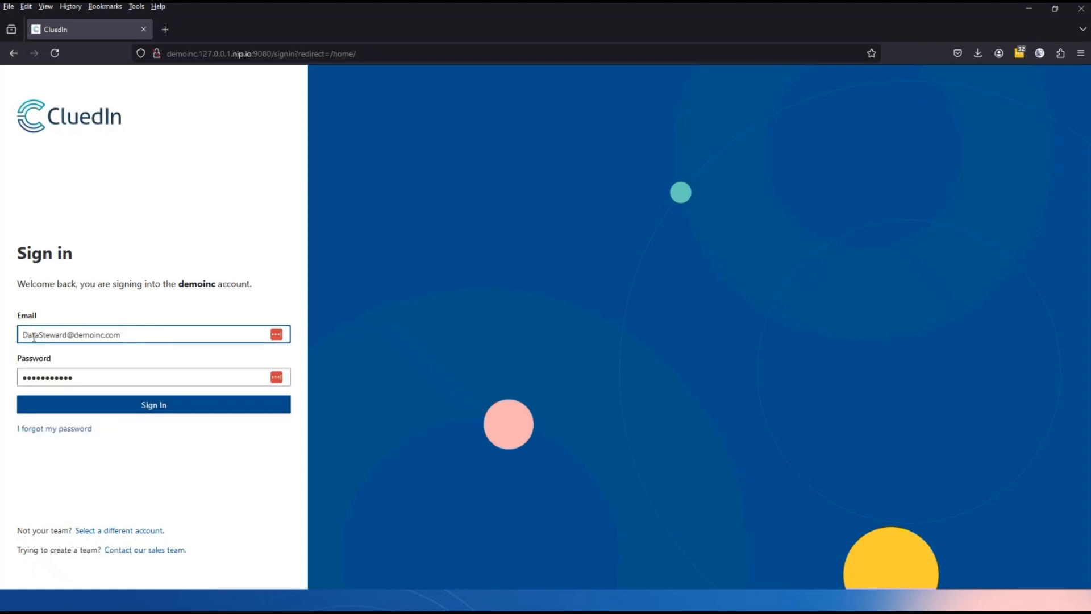
click(154, 406)
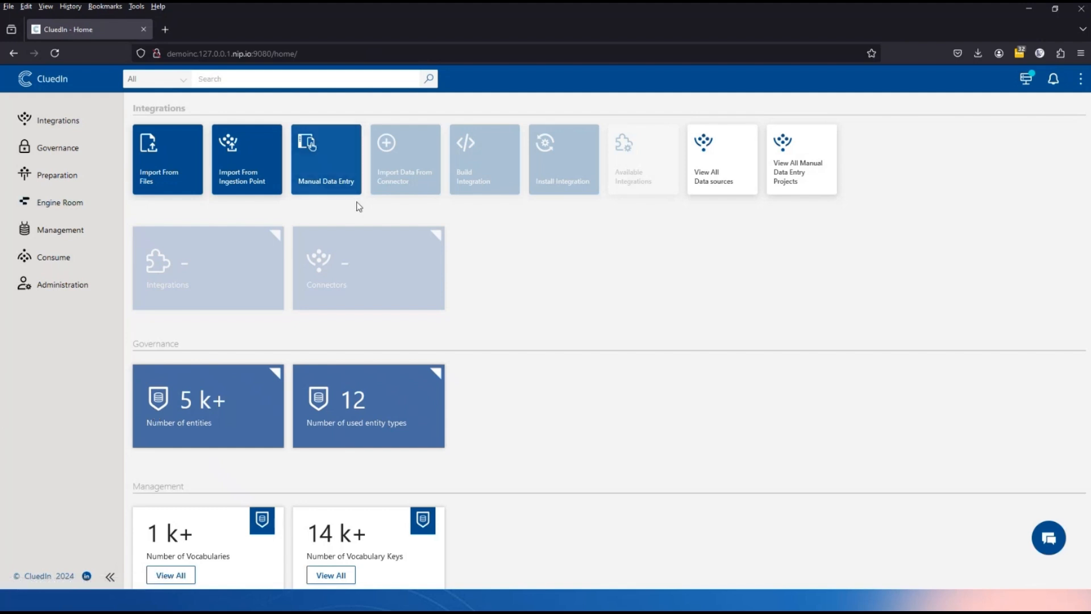
mouse_move(345, 250)
Start a manual entry in the New Employee project with department Finanz.
click(339, 176)
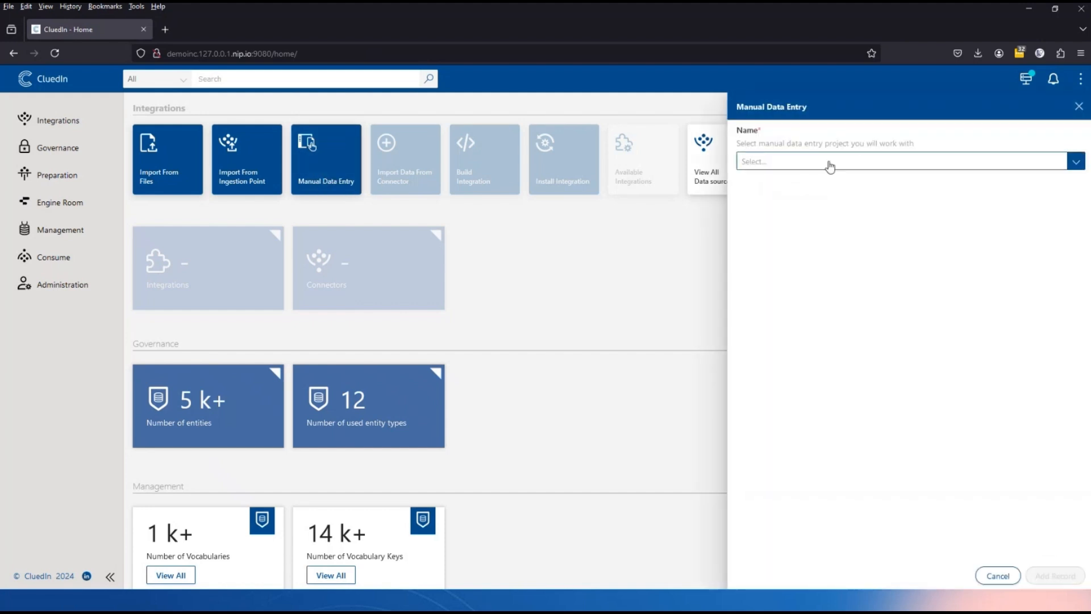
click(830, 165)
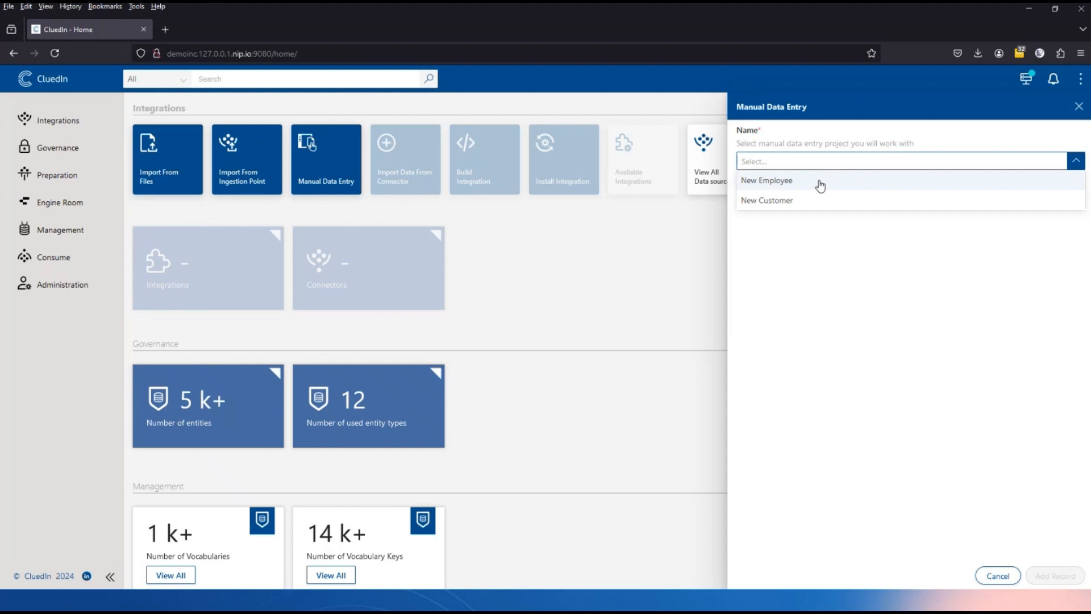
click(820, 182)
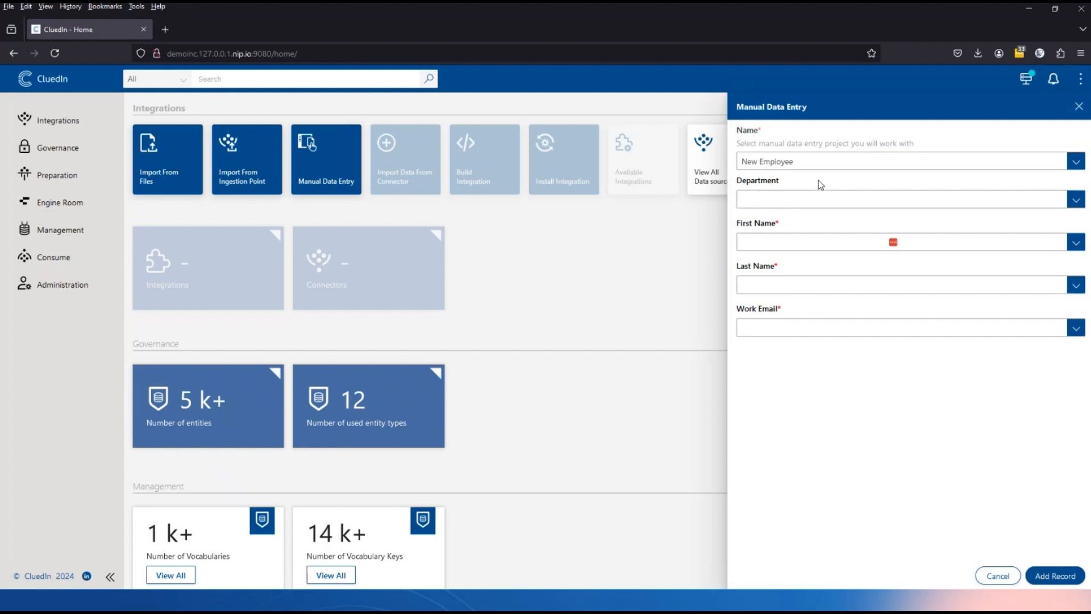
click(804, 197)
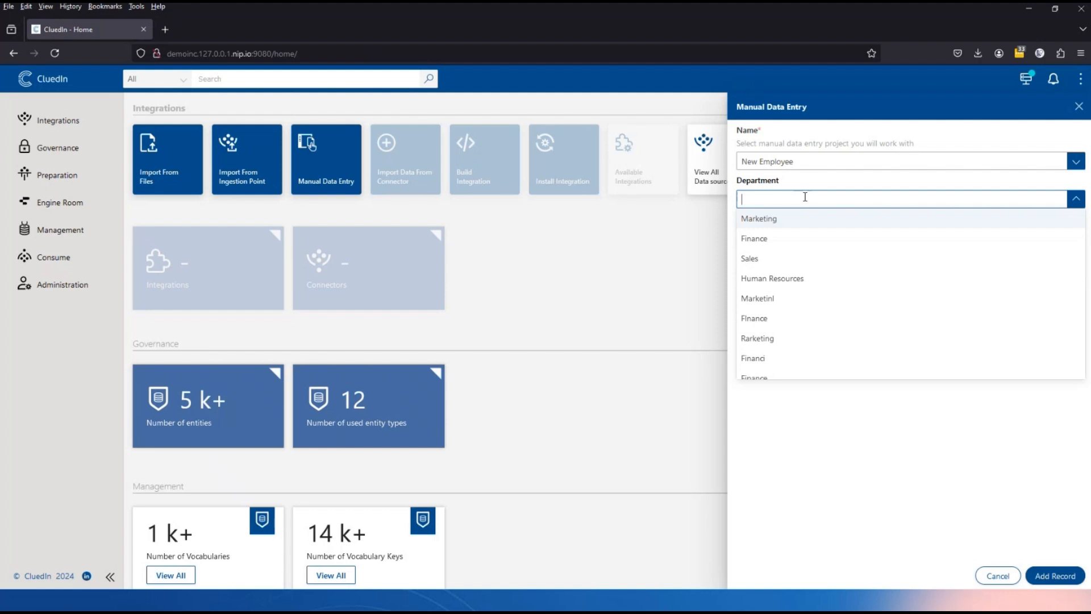
text(Finanz)
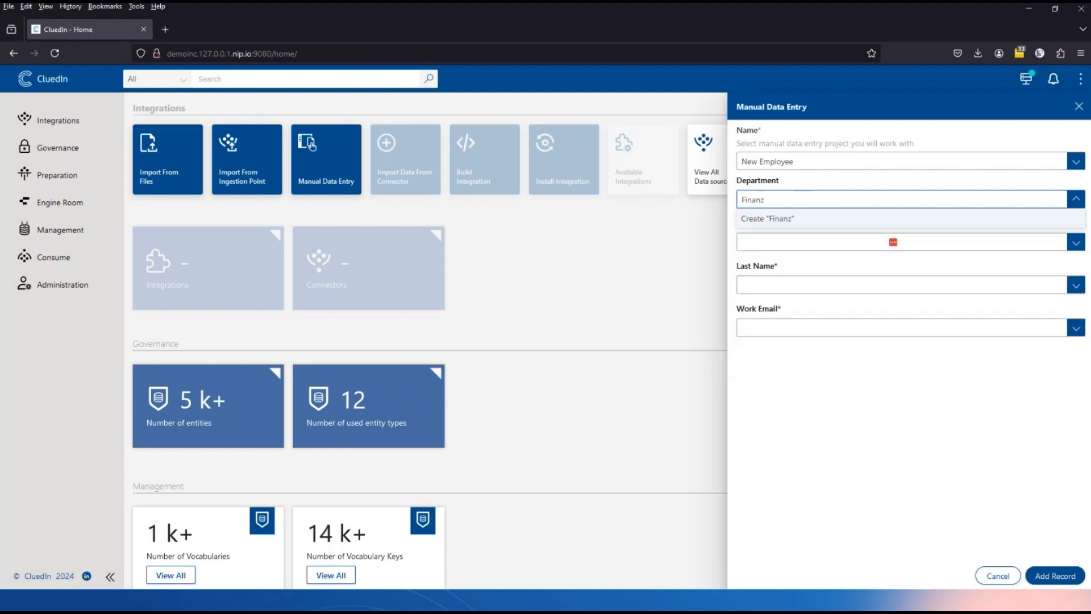
click(818, 219)
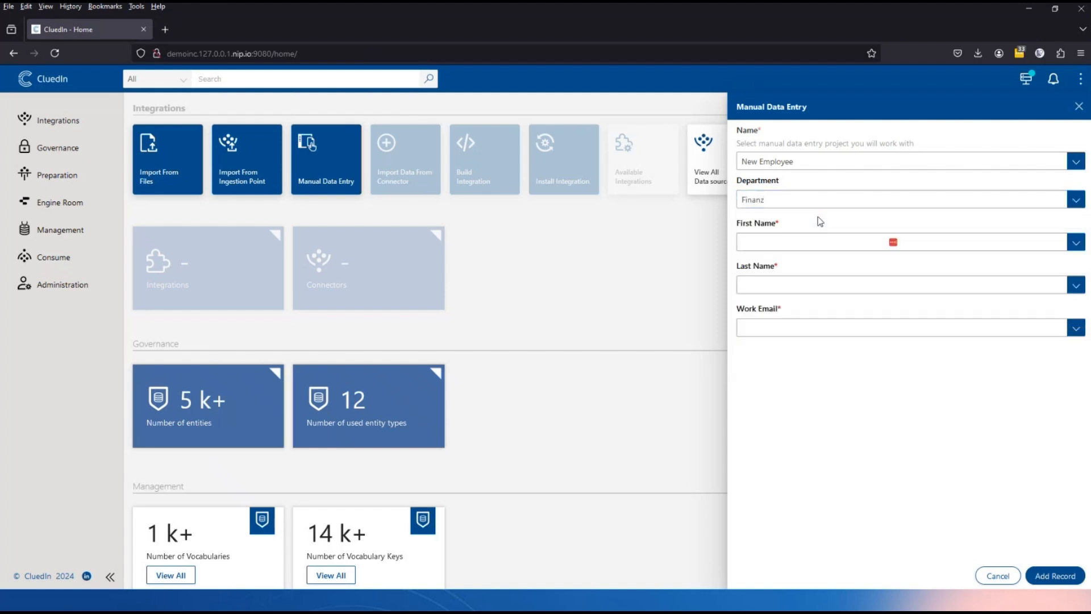
Fill in the employee's first name, last name and work e-mail, then add the record.
click(784, 243)
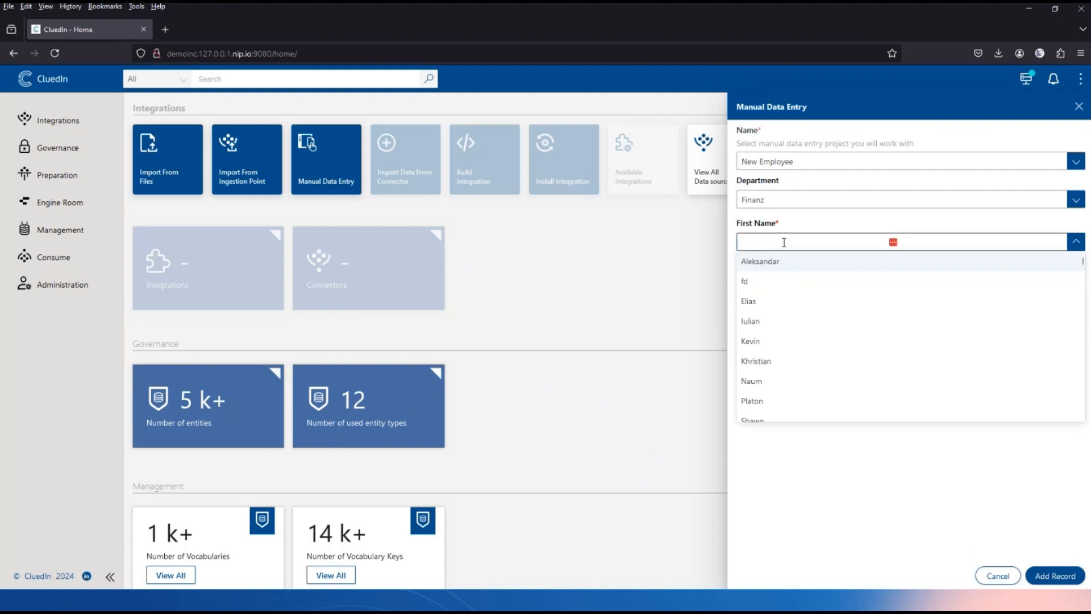
click(783, 261)
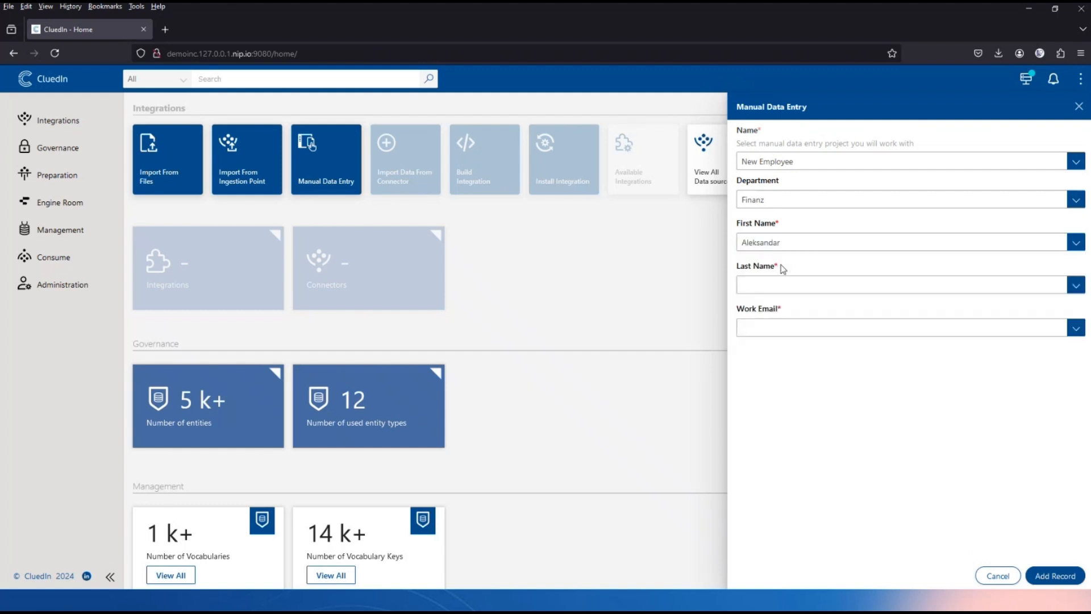
click(773, 281)
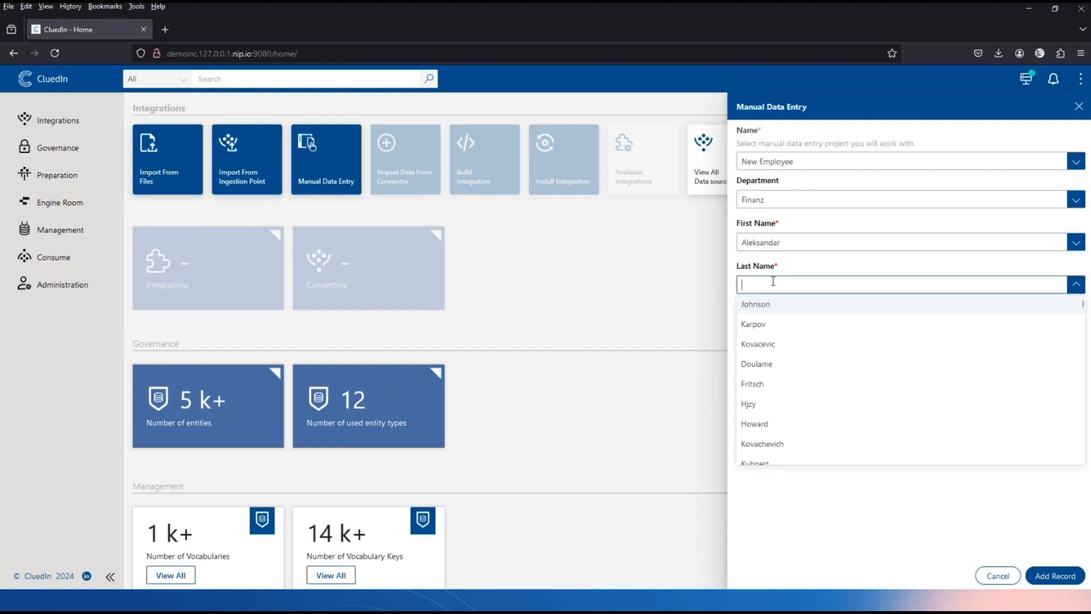
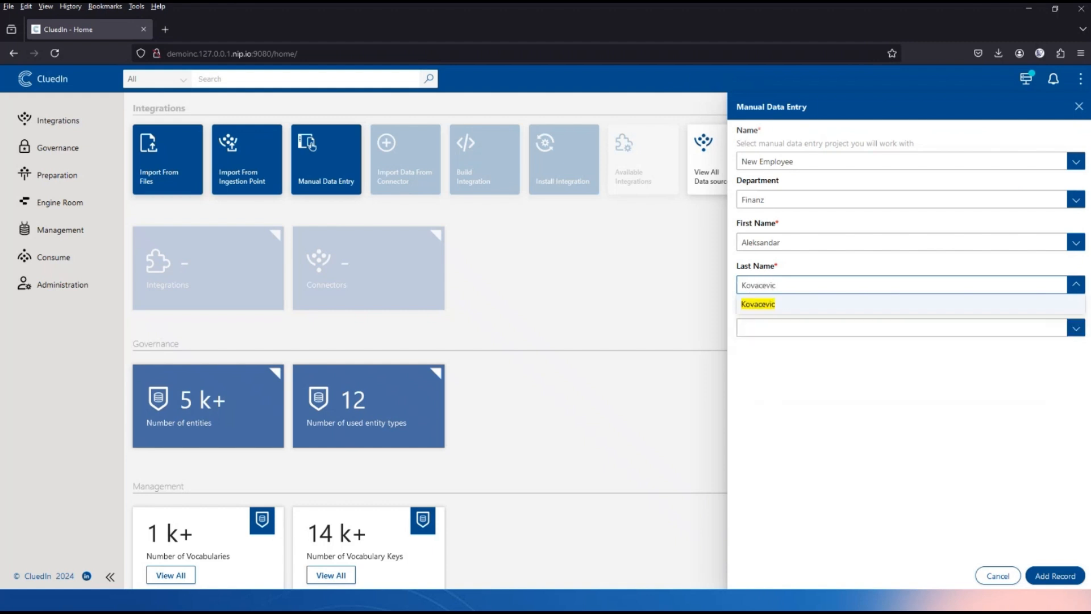
click(779, 304)
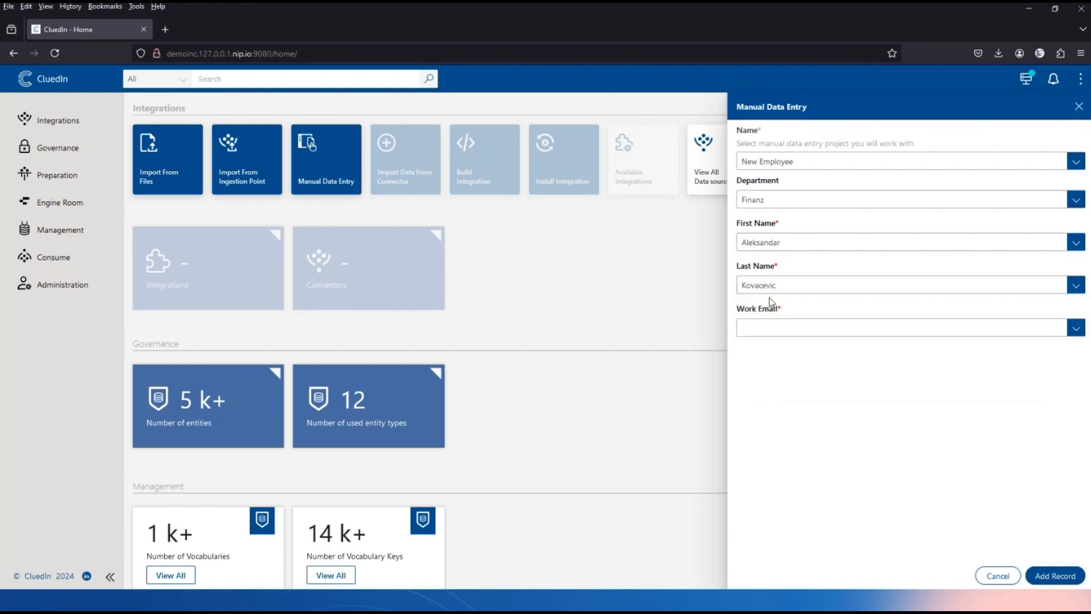
click(765, 328)
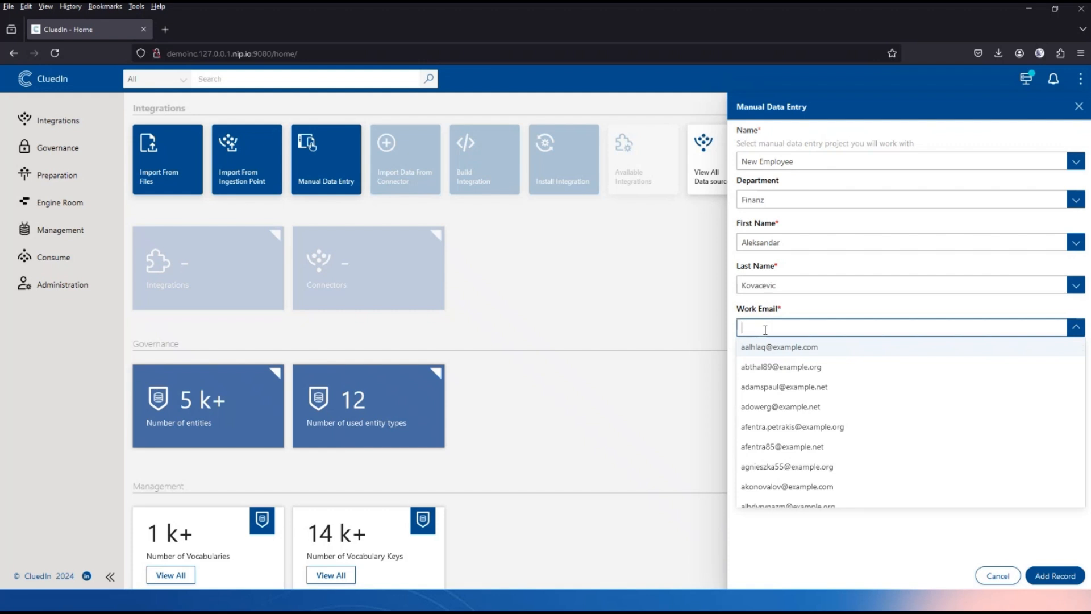
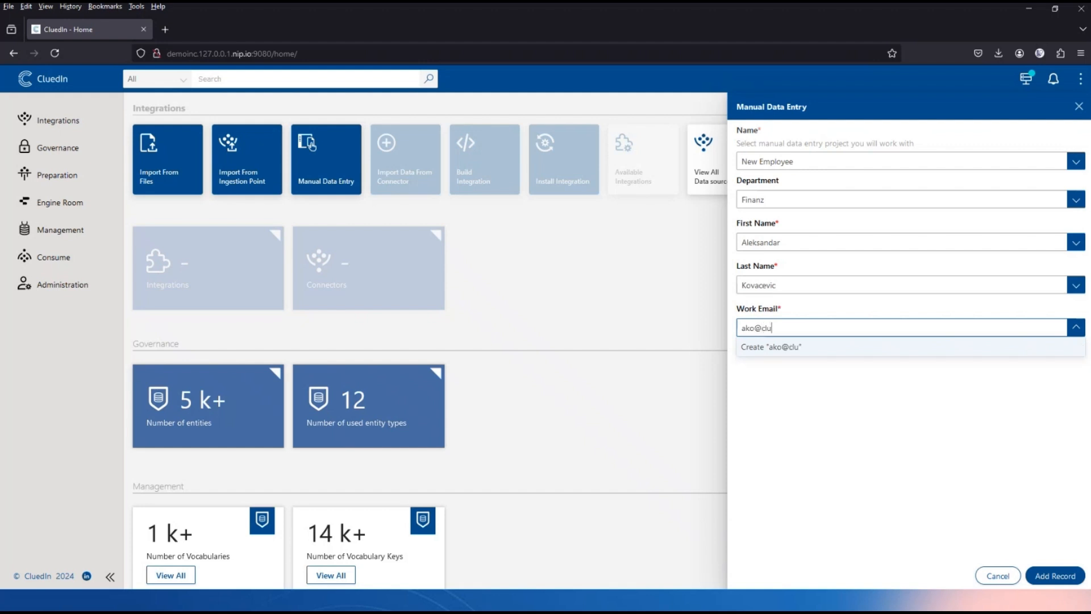
click(784, 352)
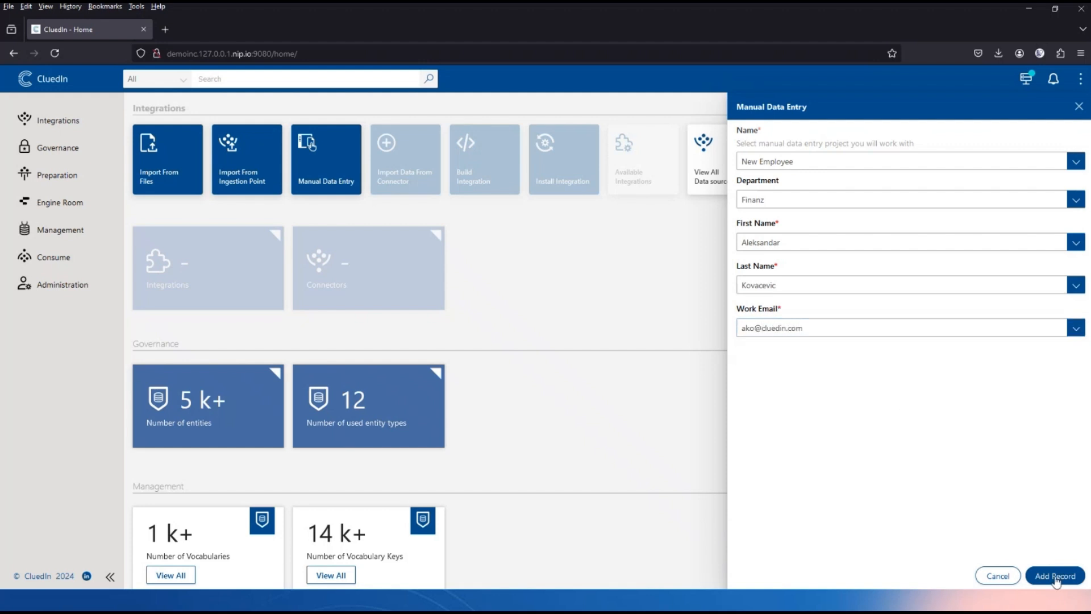
click(1058, 577)
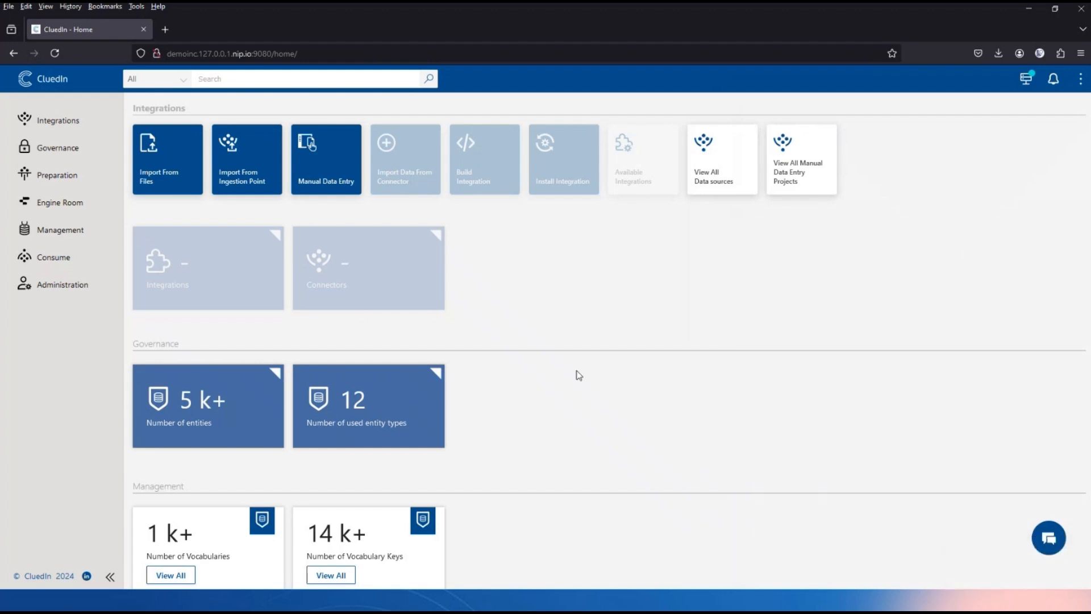
Search all records for the employee's first name and open a duplicate result in a new tab.
click(320, 84)
key(Return)
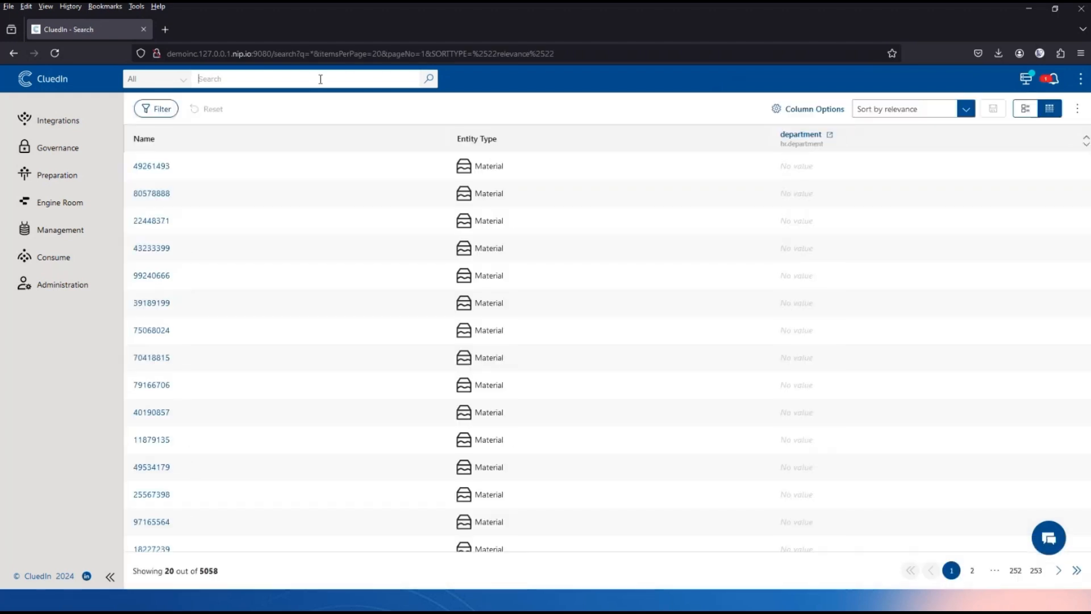
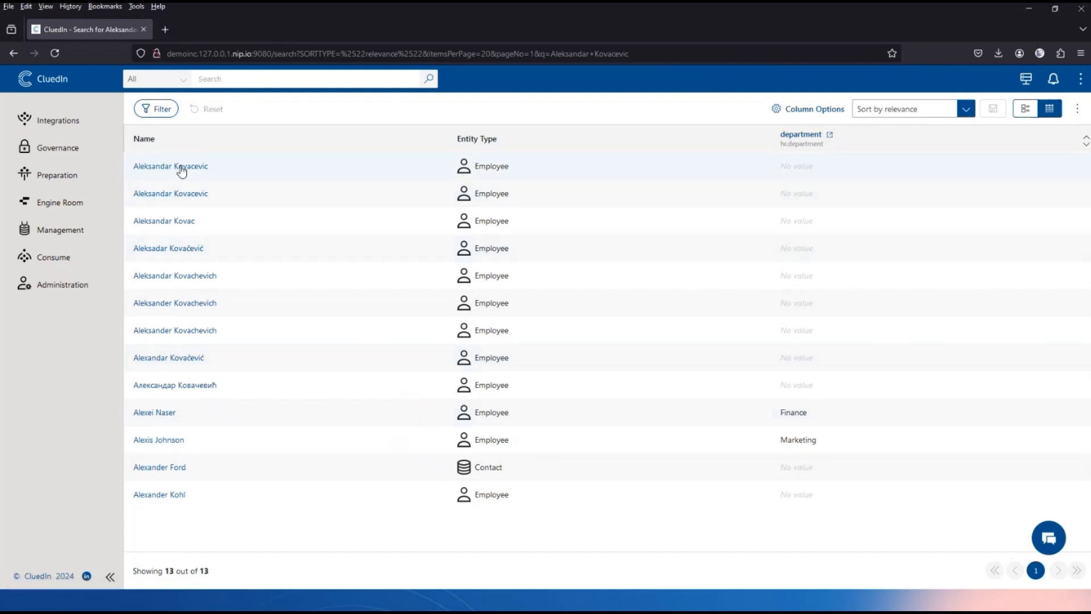
middle_click(178, 194)
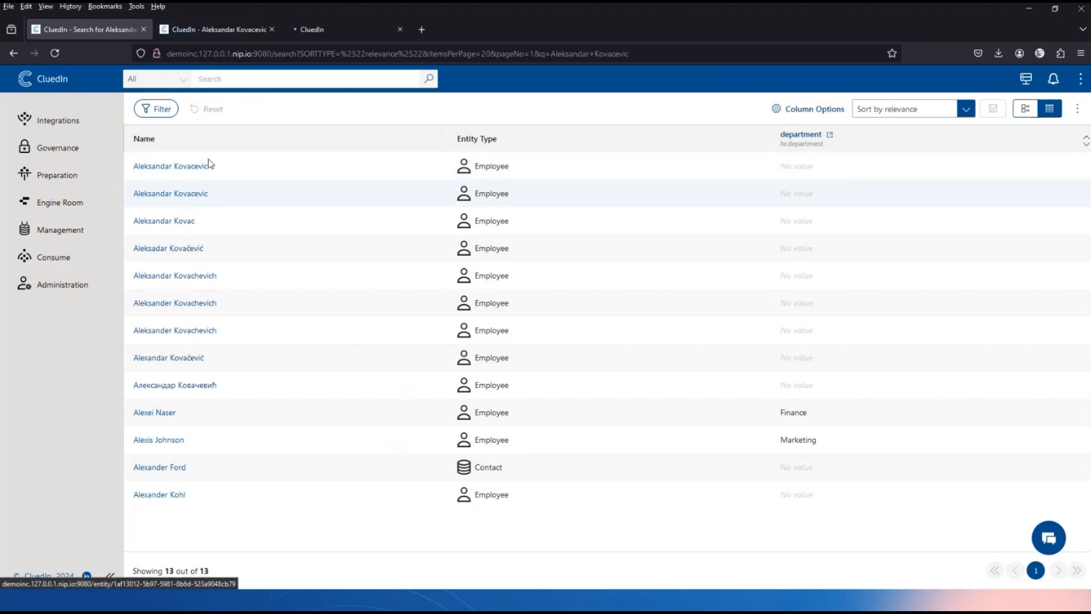
Show the Properties of both duplicate records, the Neum one and the Paderborn one.
click(220, 32)
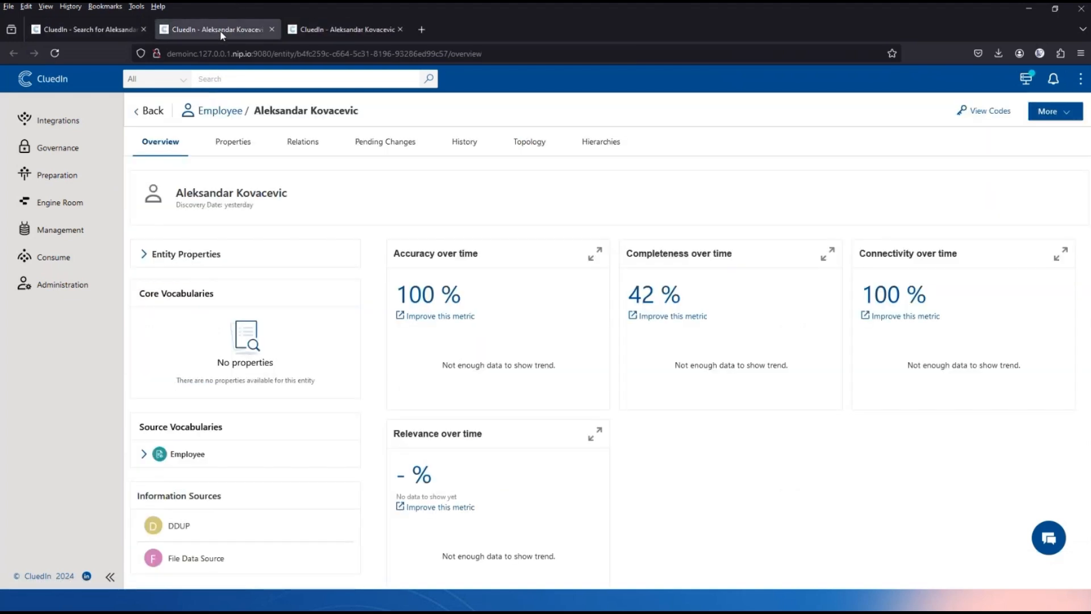
click(241, 150)
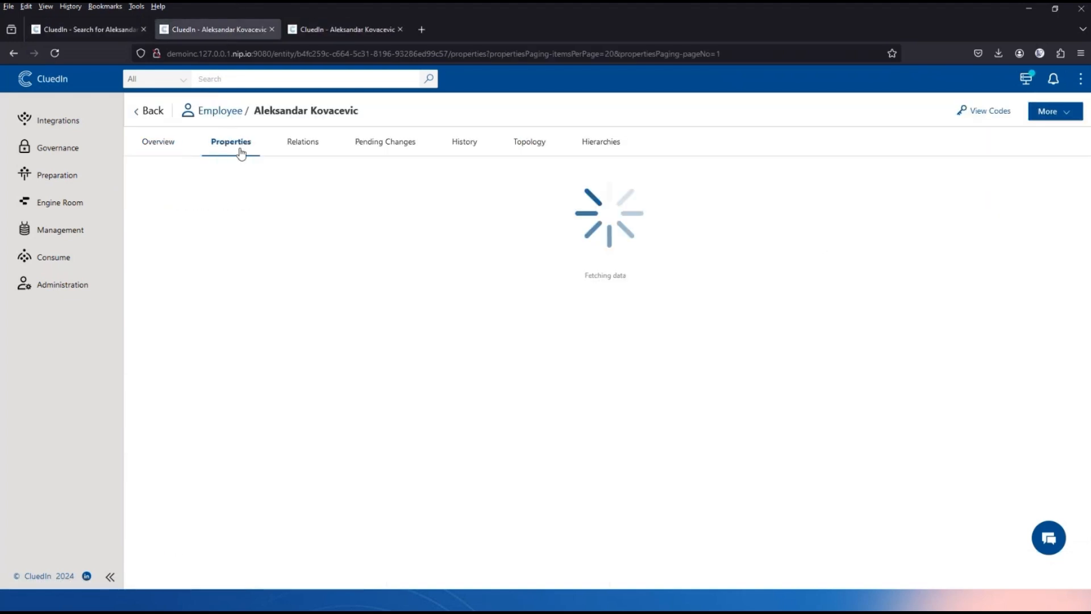
click(353, 35)
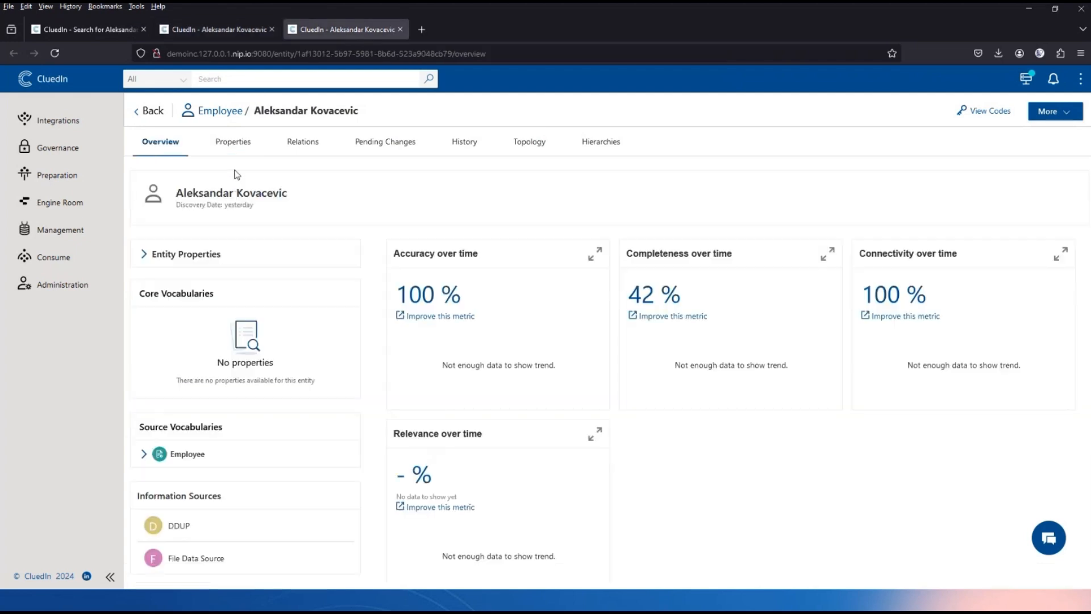
click(235, 146)
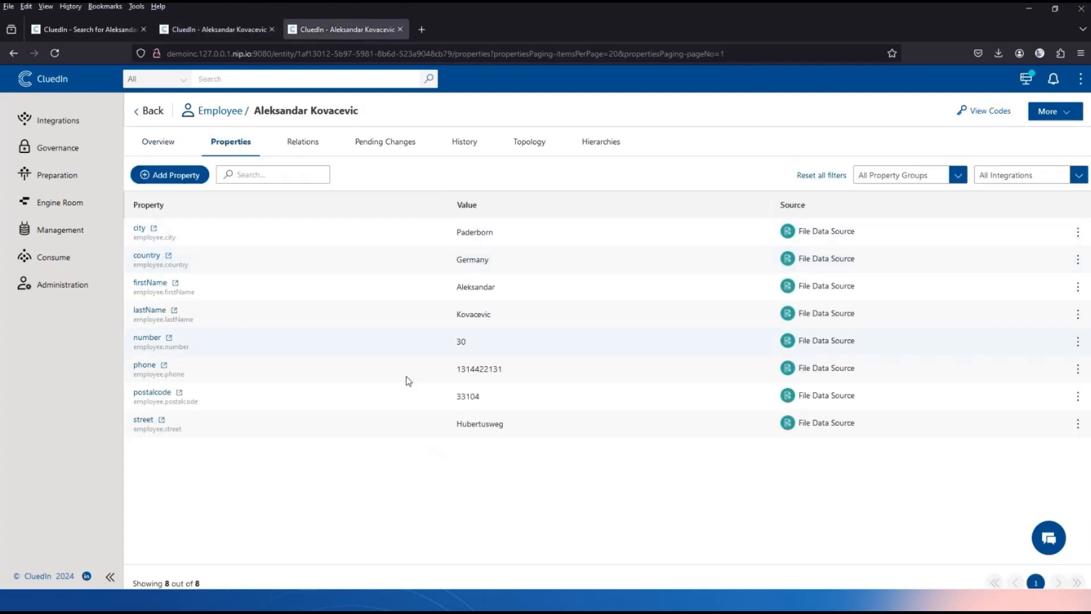
click(1054, 78)
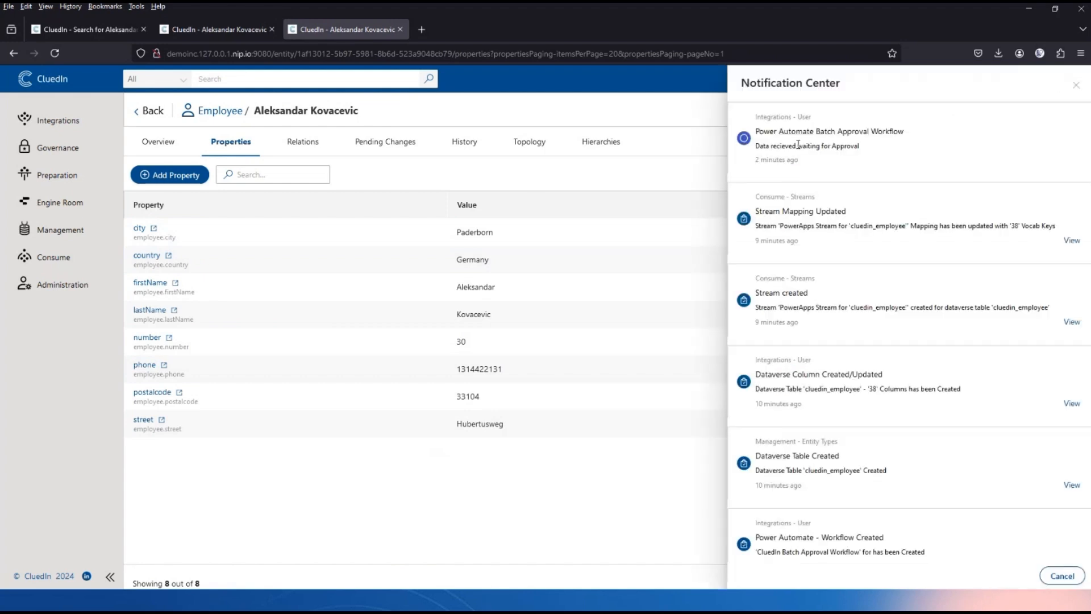
drag(759, 130, 952, 140)
click(970, 143)
click(1076, 86)
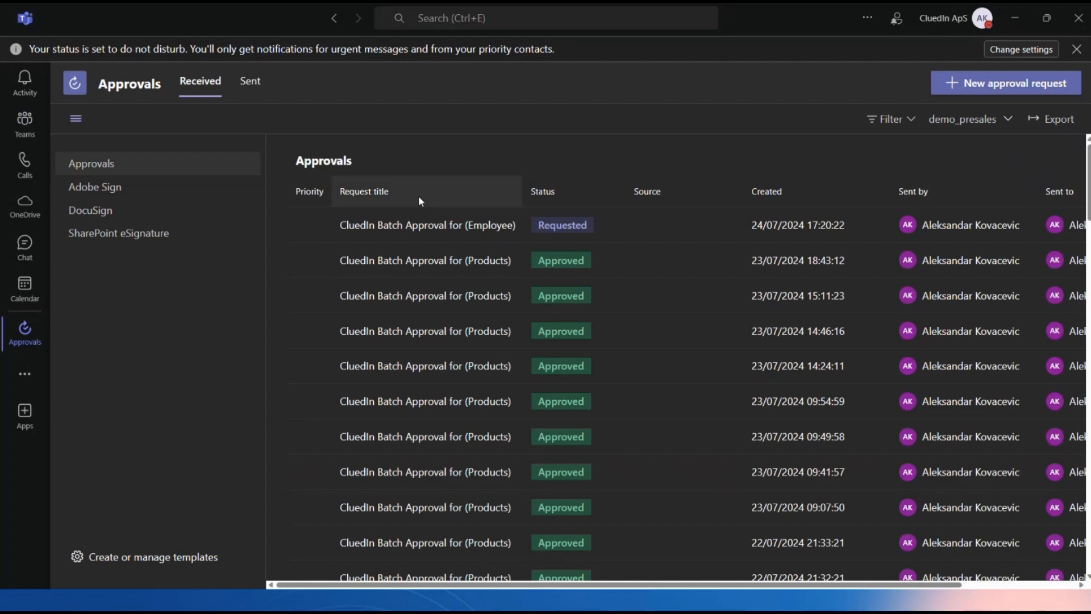
Approve the pending CluedIn Batch Approval for (Employee) request in Teams Approvals.
click(427, 224)
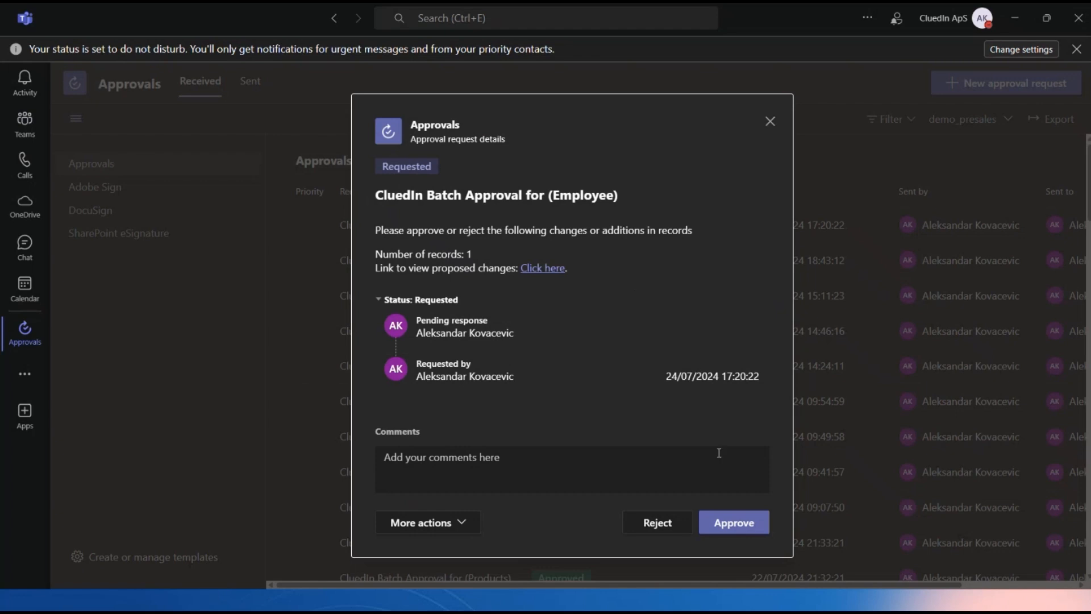
click(738, 529)
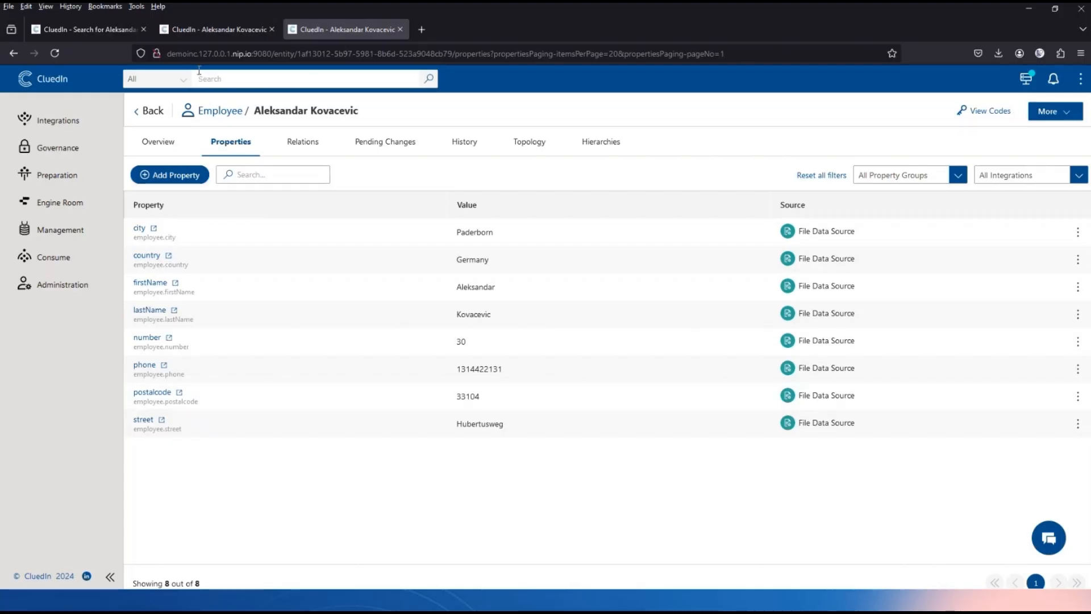
Search again for the employee's full name and reload the results.
click(95, 31)
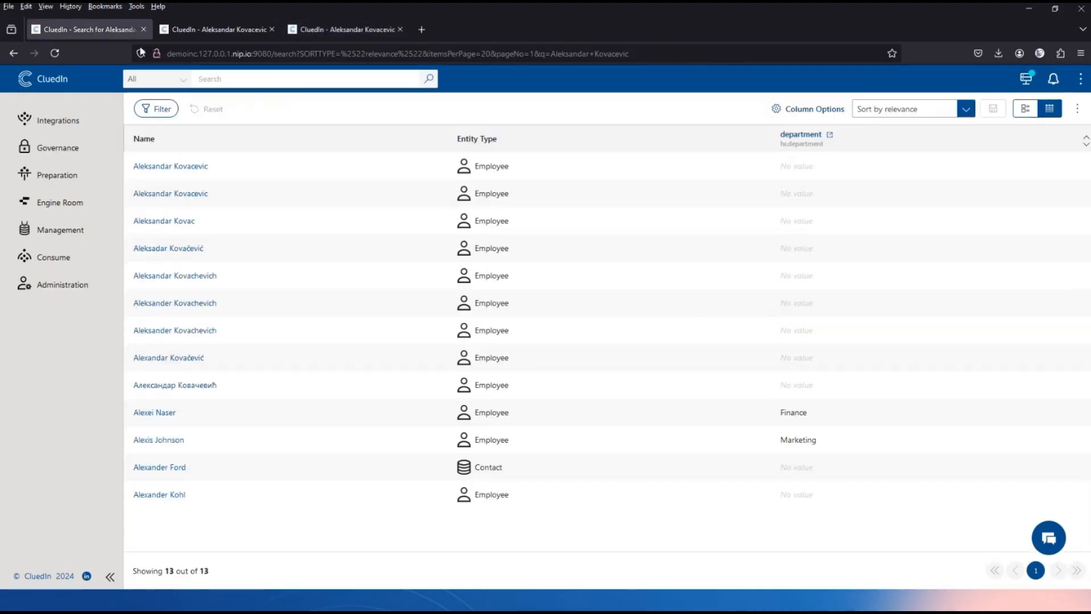
click(232, 79)
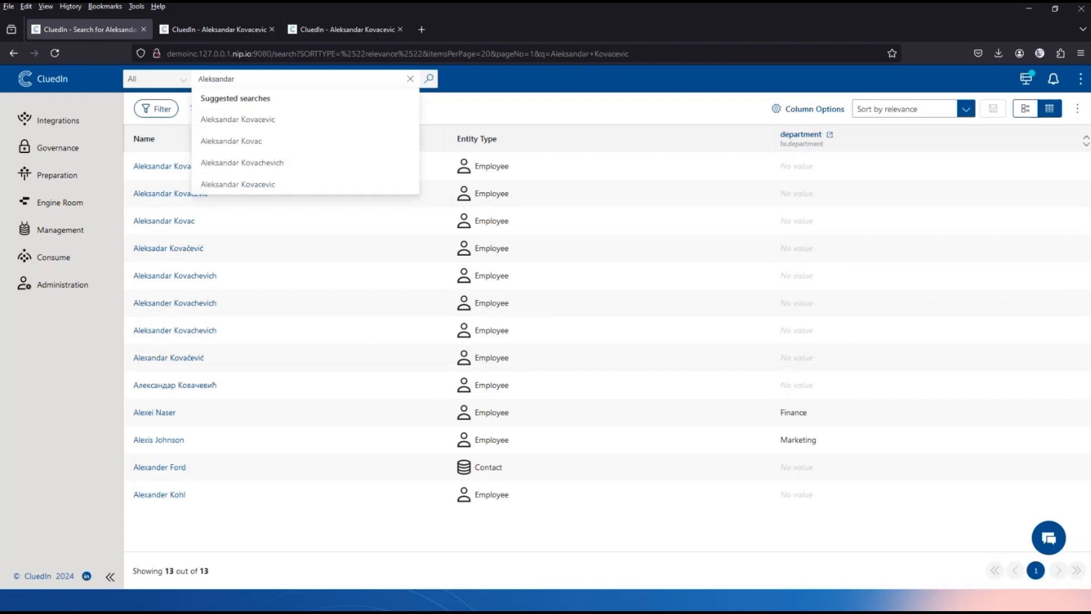
key(Return)
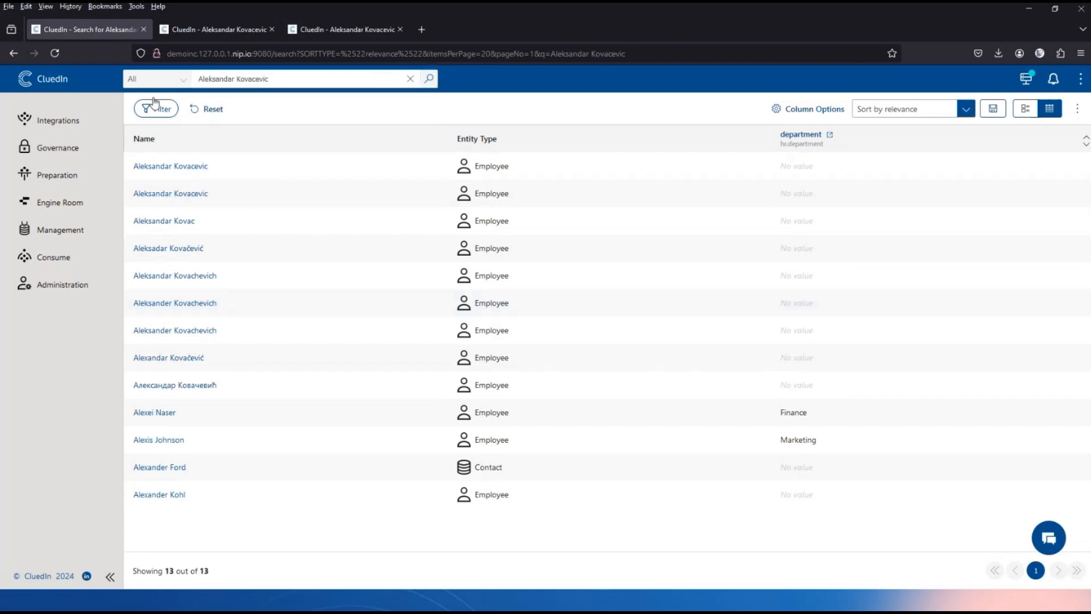
click(55, 54)
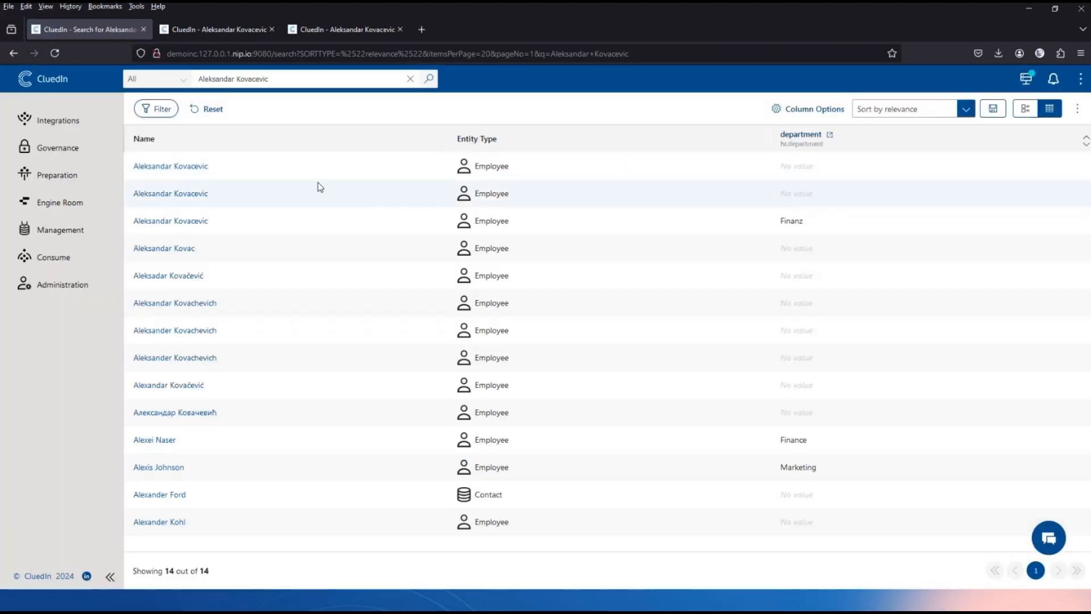
Open the duplicate record with department Finanz and show its properties.
click(900, 108)
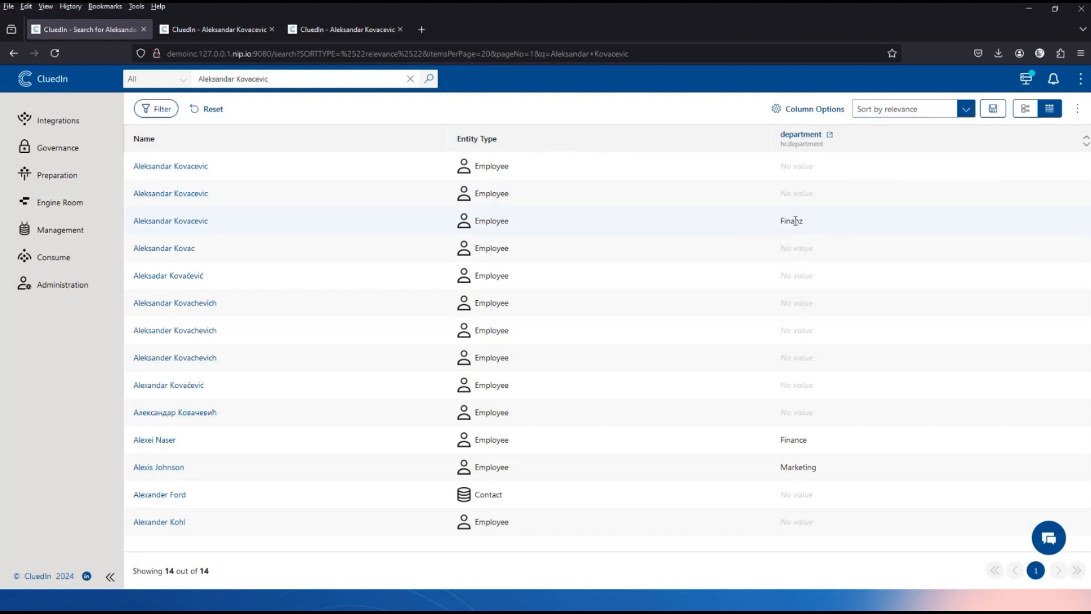
click(192, 227)
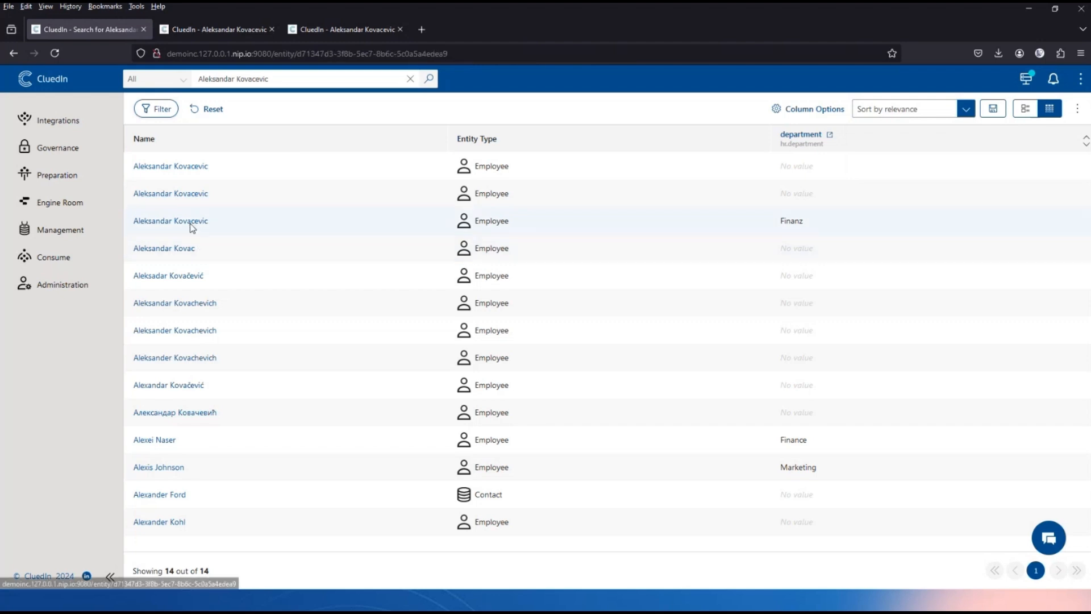
click(238, 145)
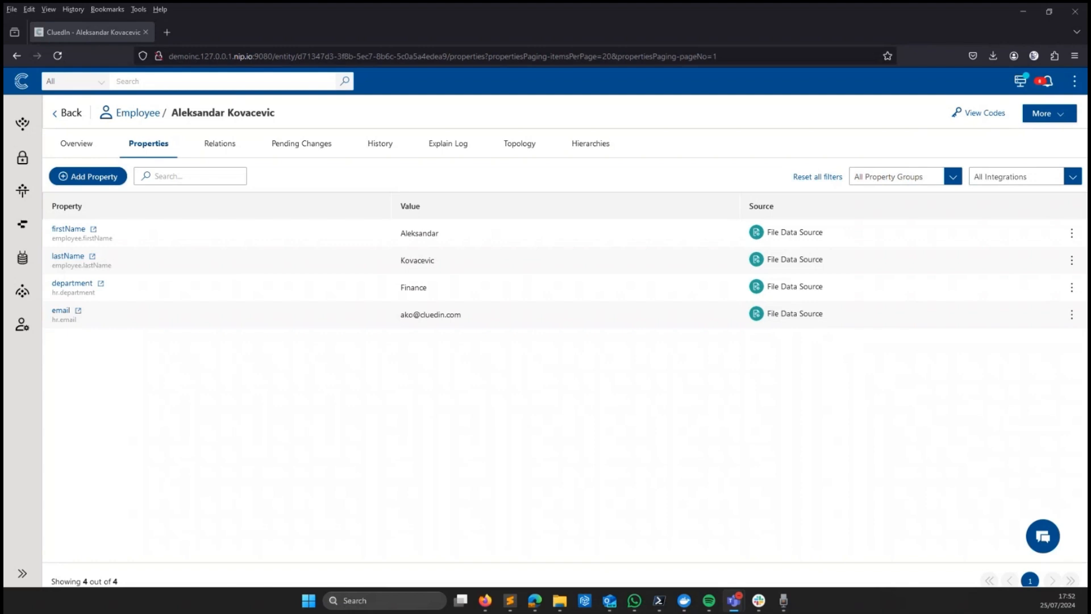
Request adding the existing vocabulary key employee.age with value 35 to this record.
click(99, 178)
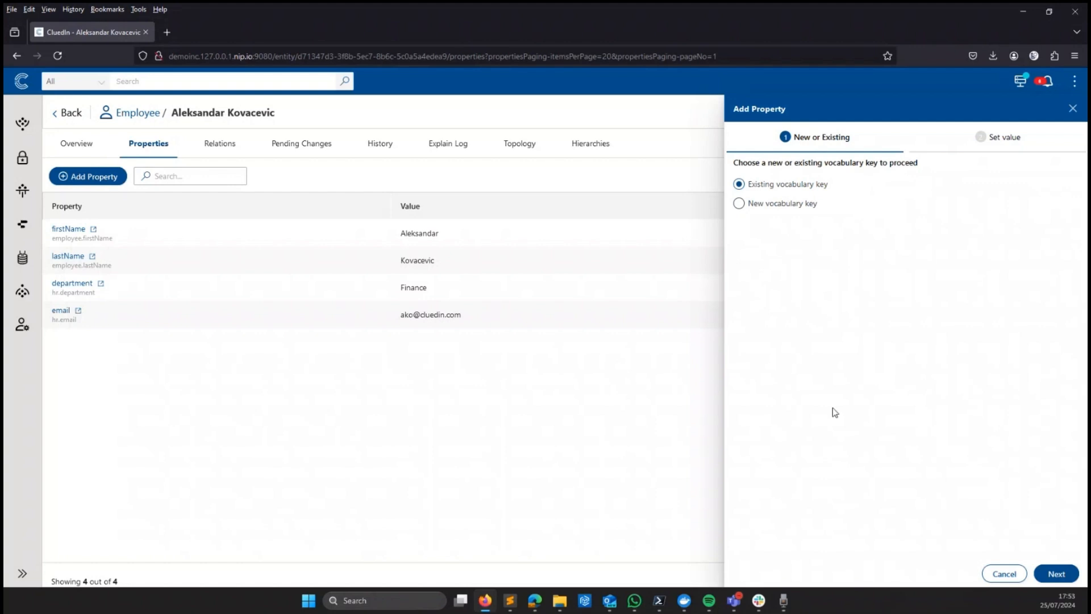
click(1057, 575)
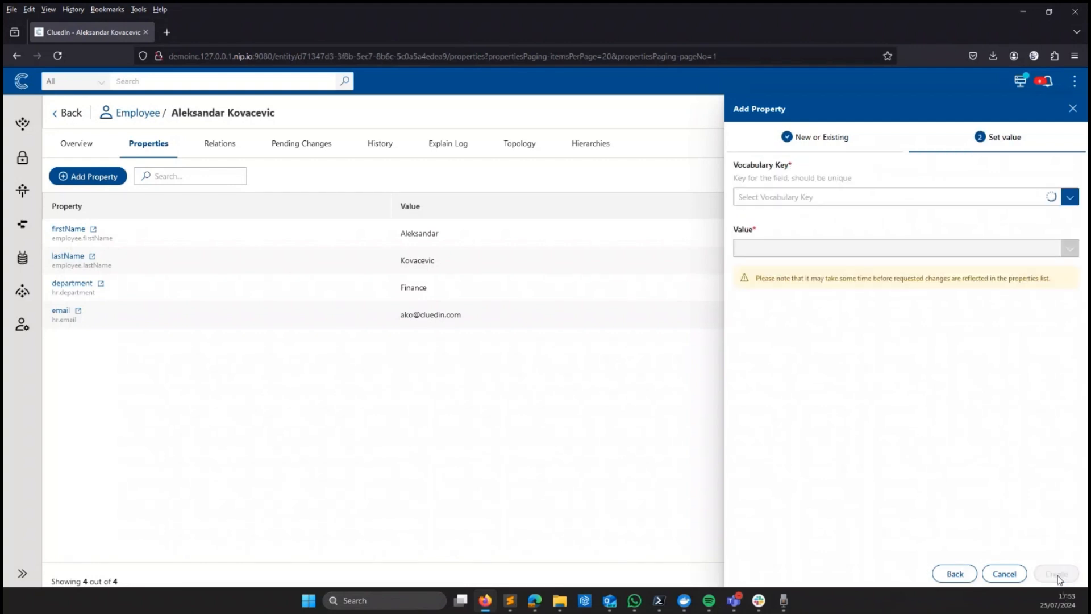
click(786, 200)
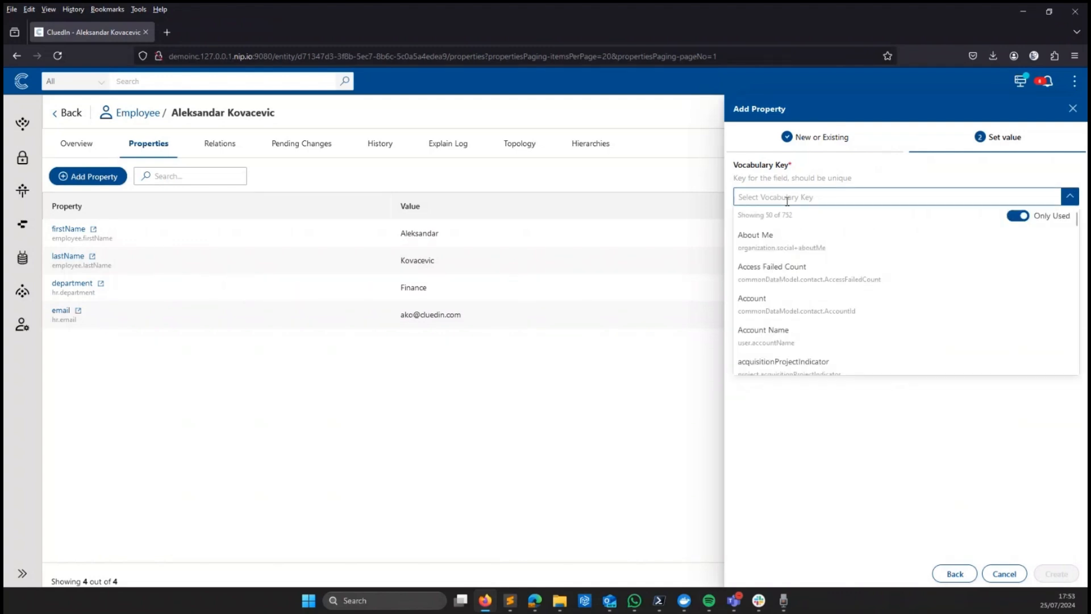
text(employe)
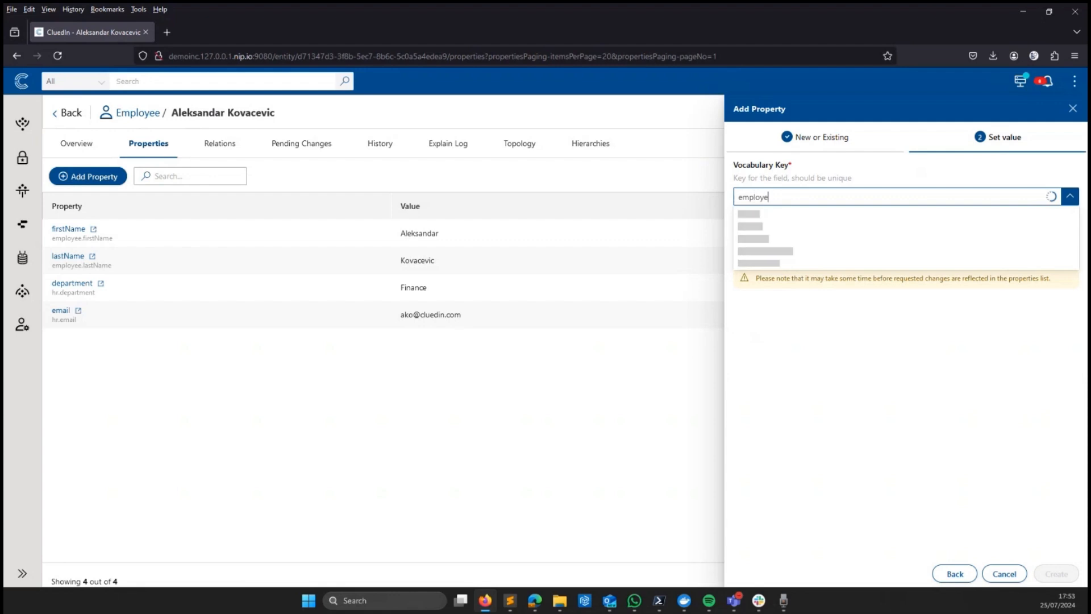
text(e.)
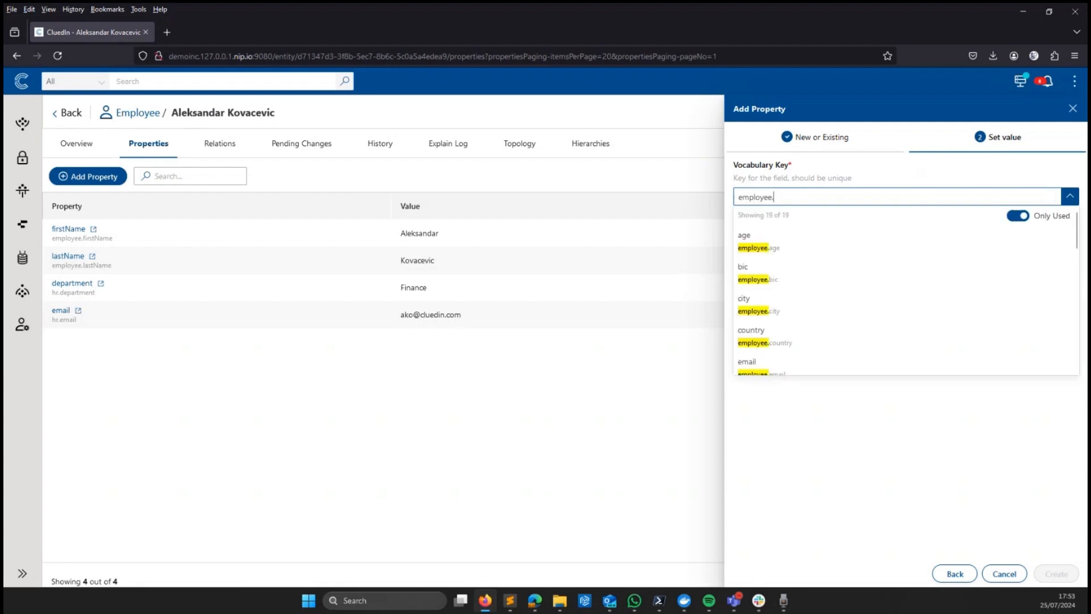
click(779, 246)
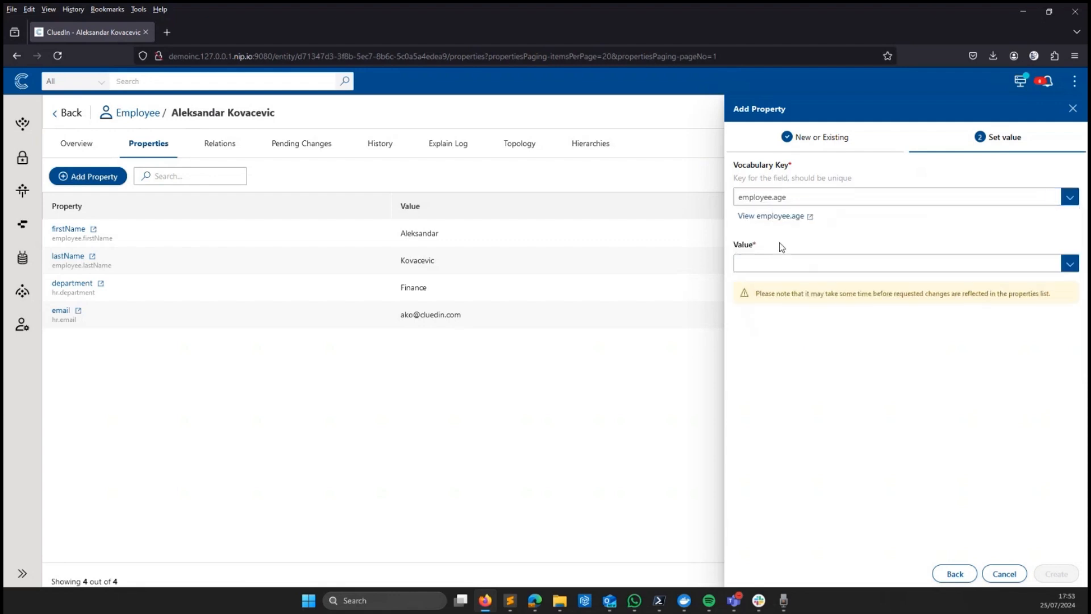
click(770, 262)
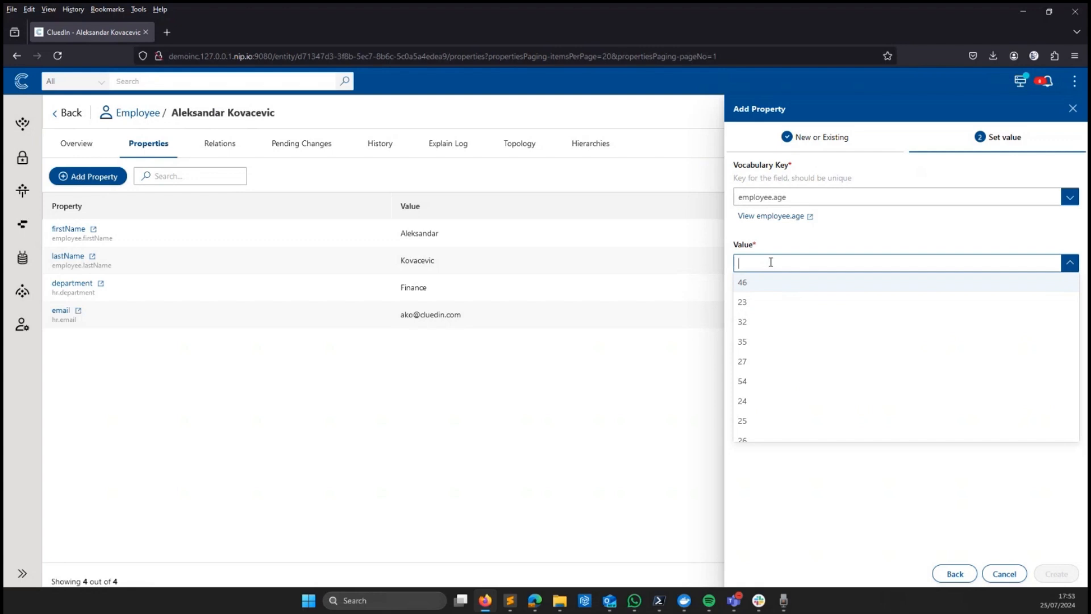
text(35)
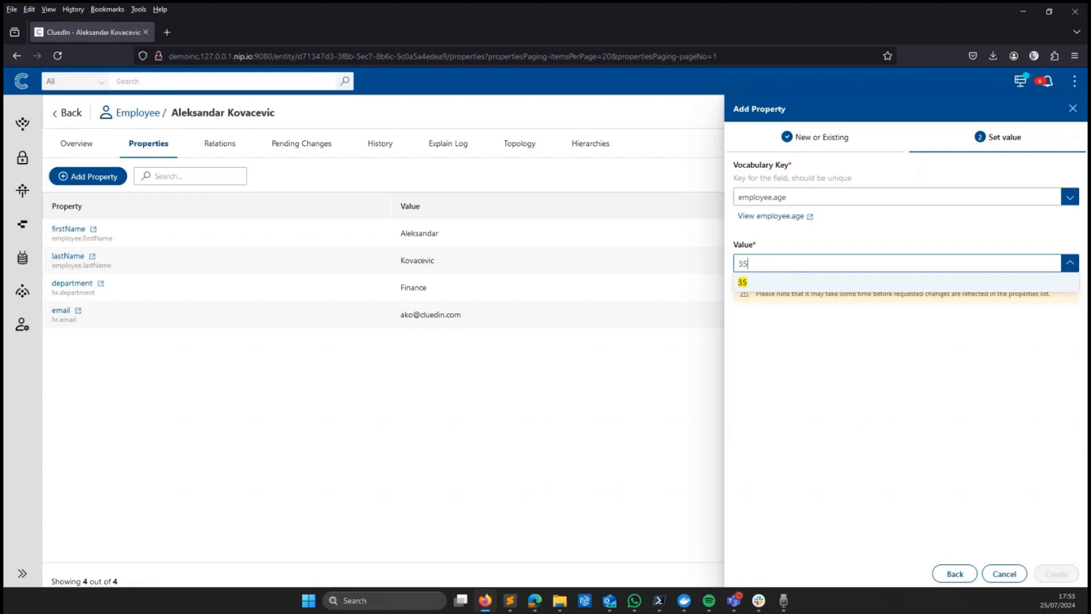
click(758, 281)
click(1060, 575)
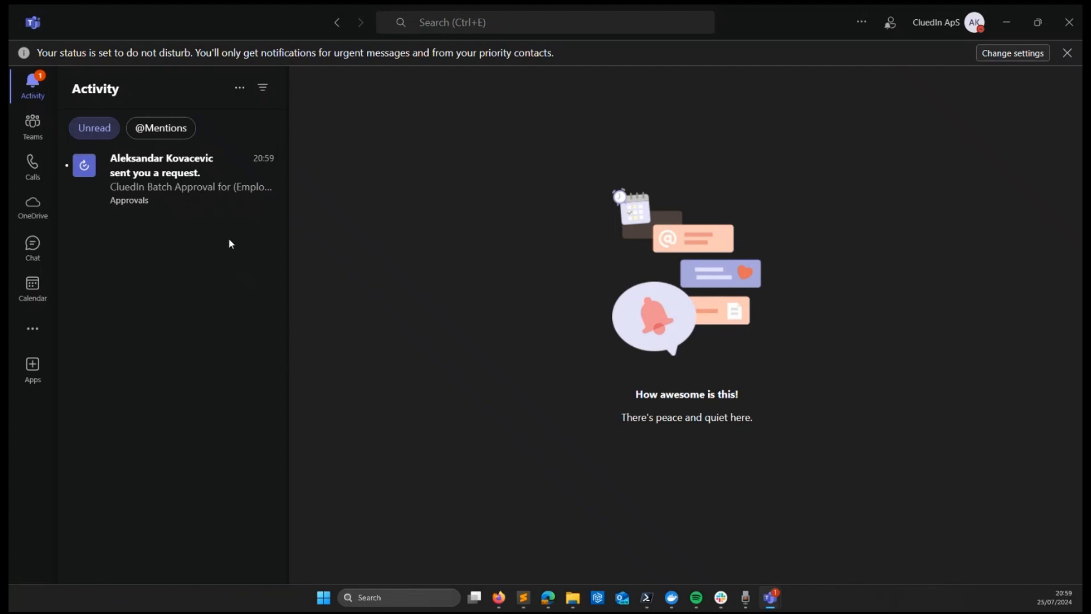
Approve the new Employee batch approval request and confirm its final status is Approved.
click(207, 195)
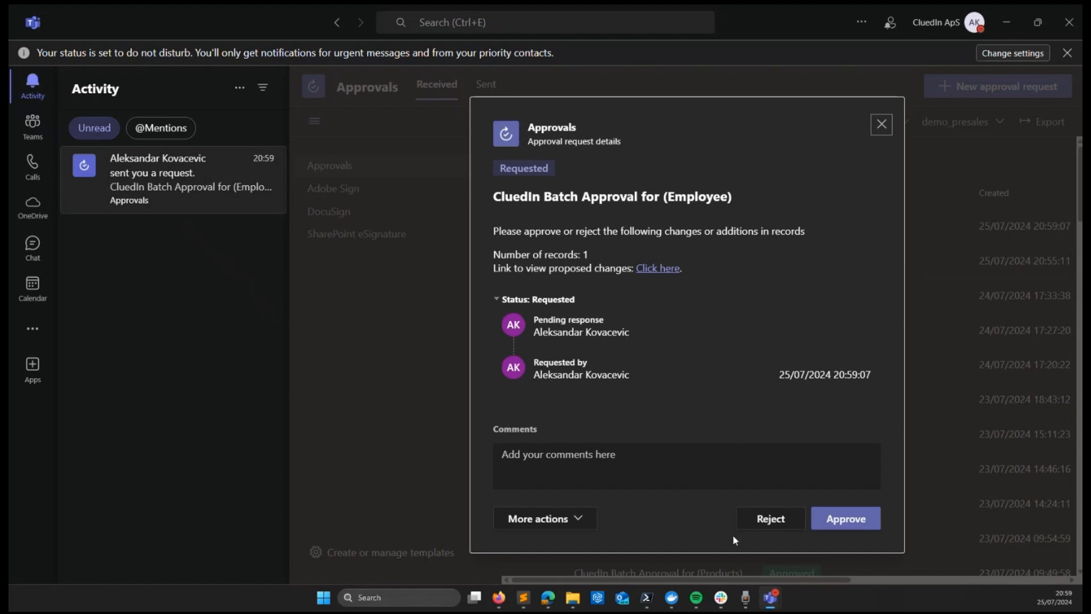
click(868, 519)
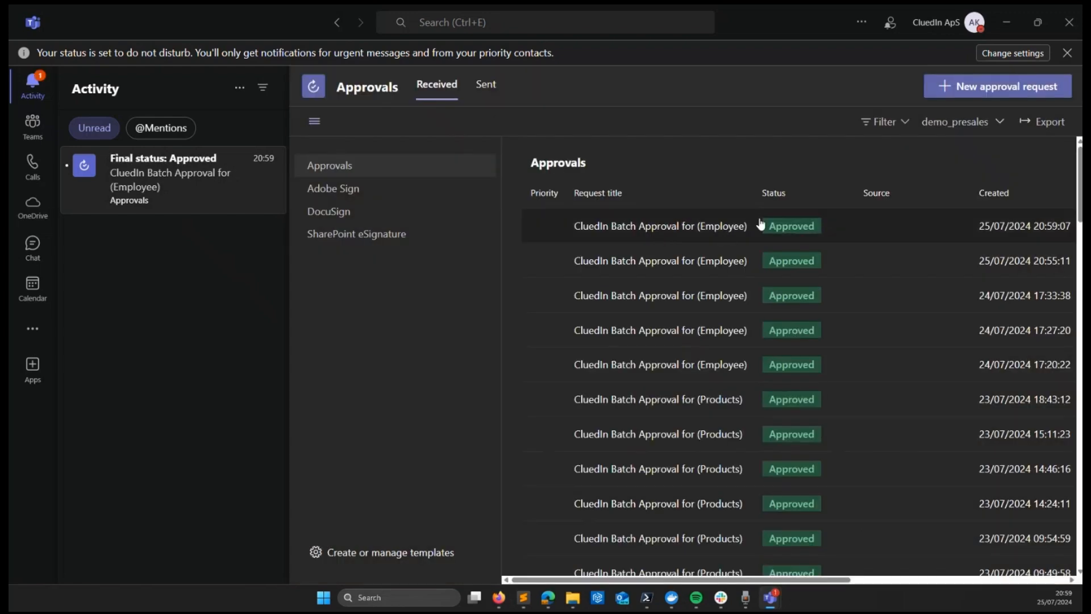
click(202, 213)
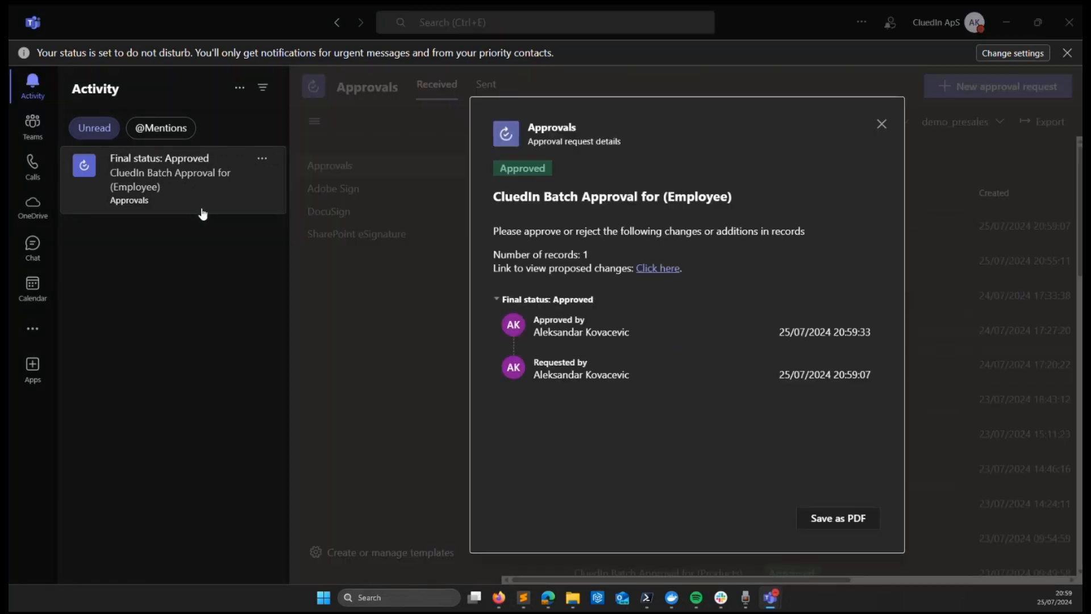
key(alt+Tab)
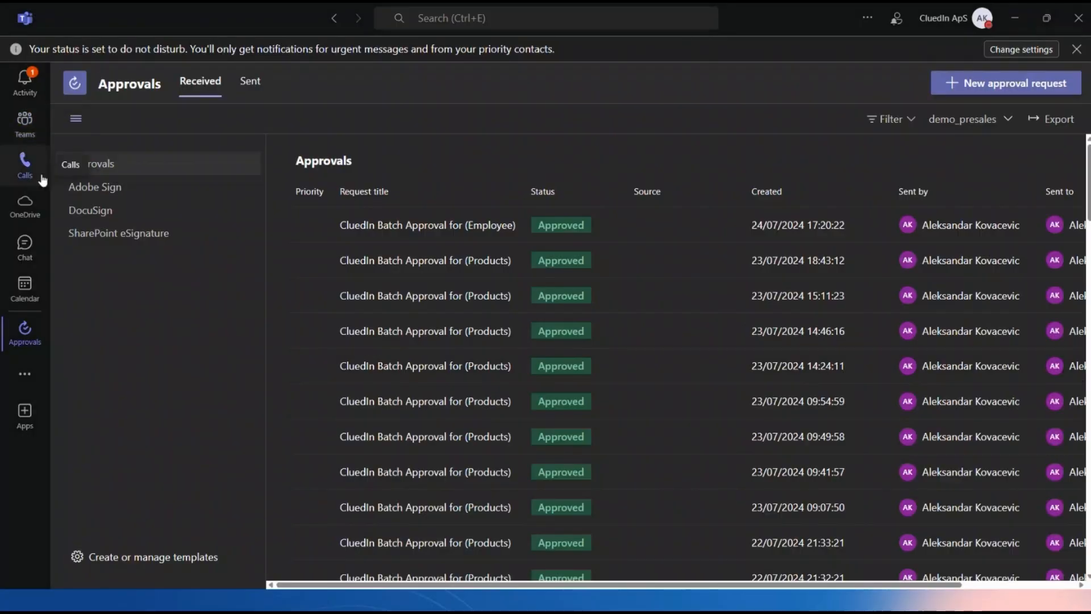
Go to Teams and view the DataStewards General channel's invalid-department workflow alert.
click(25, 121)
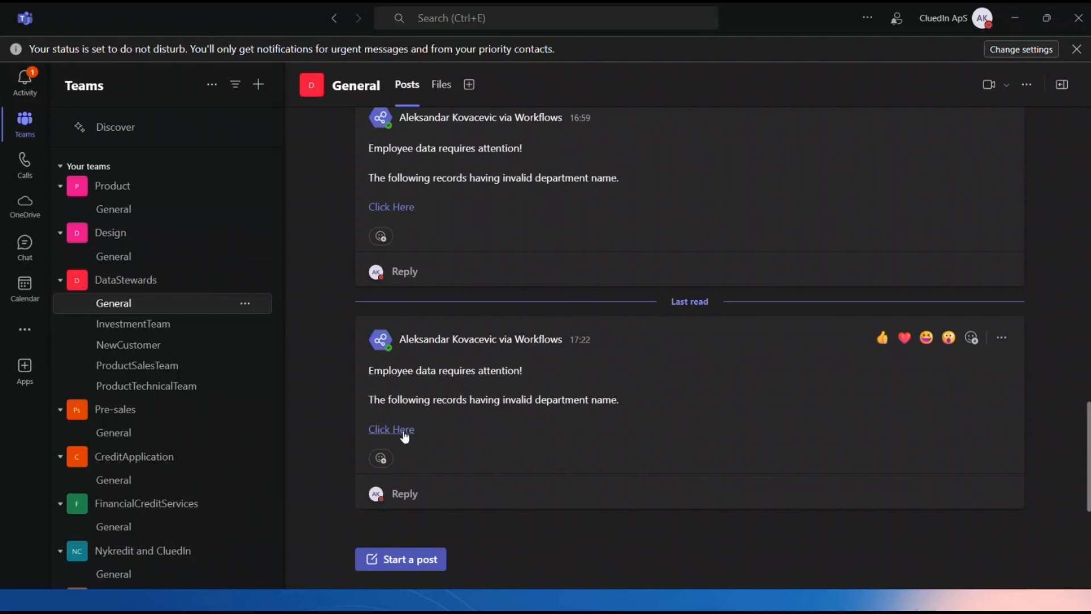
Open the InvalidDepartment employee list from the alert's link and close the extra record tabs.
click(405, 435)
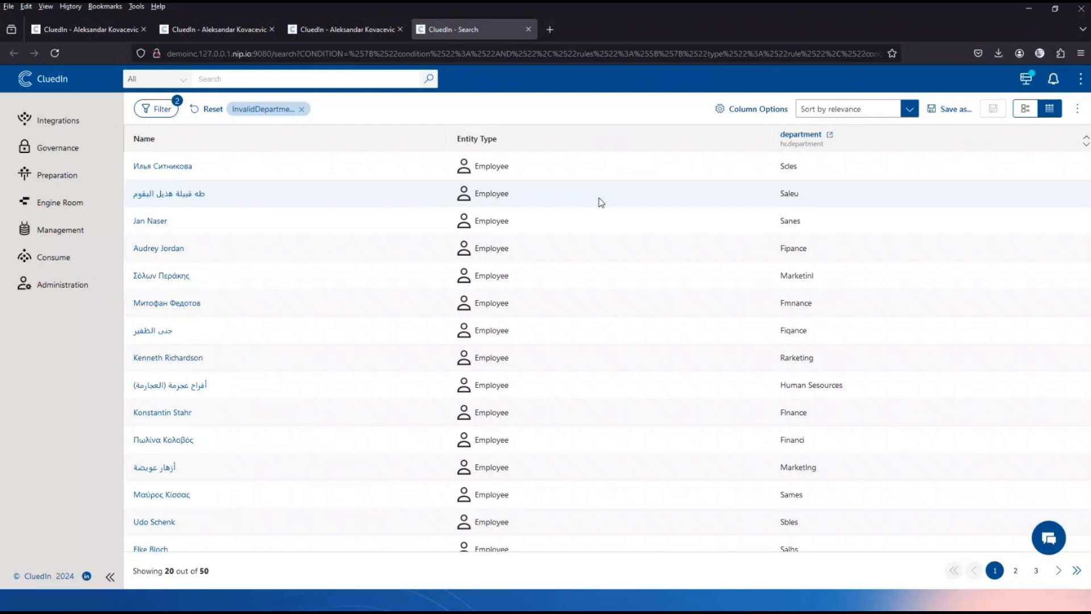
scroll(676, 318, down, 3)
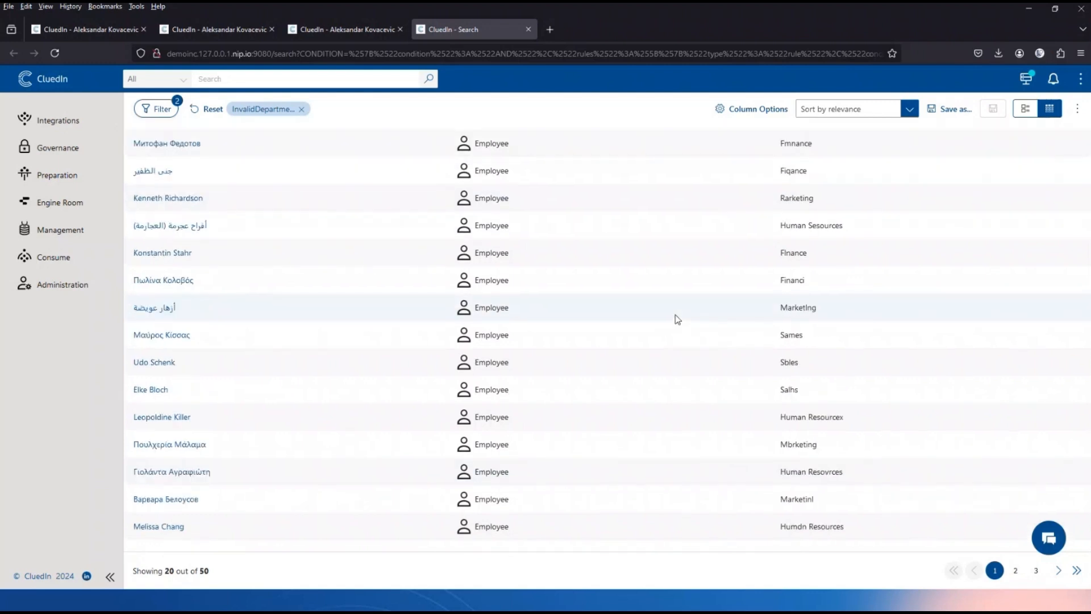
scroll(677, 318, up, 3)
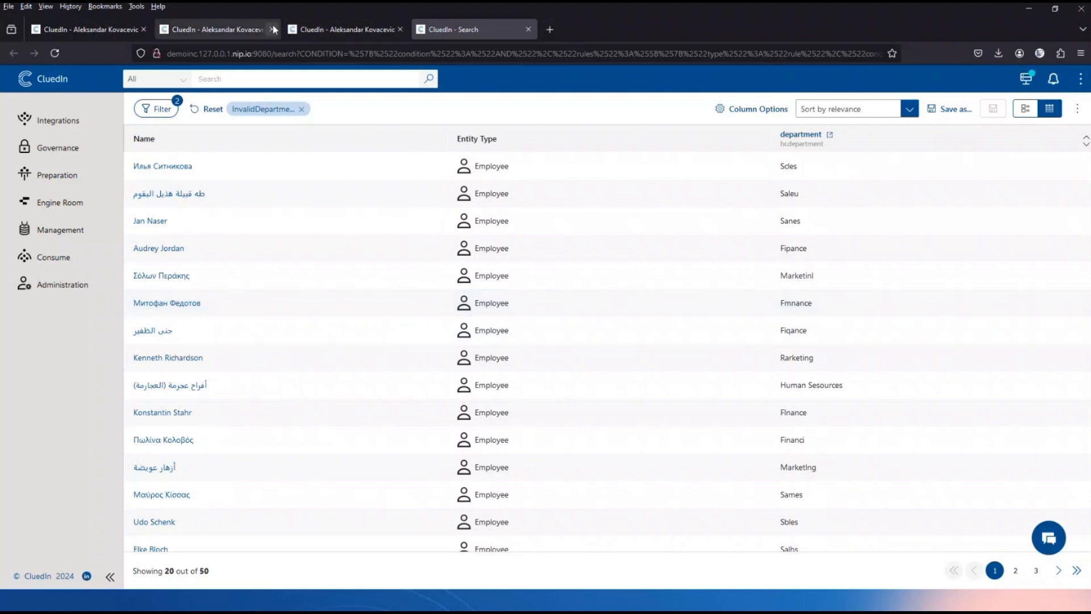
click(271, 29)
click(269, 28)
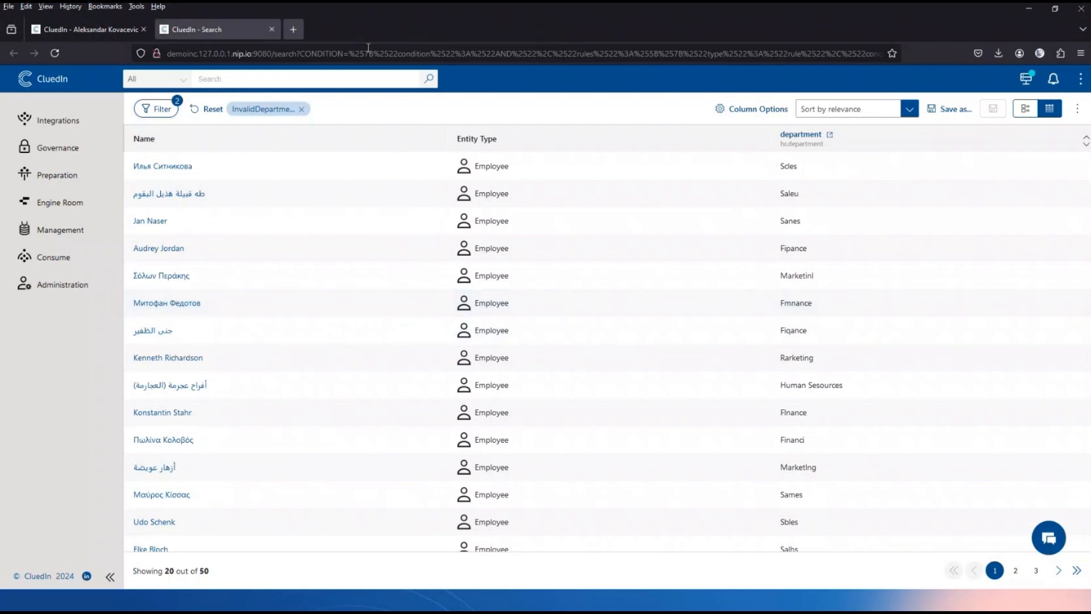
Sort the flagged employees by latest and open the top Finanz record in a new tab.
click(871, 107)
click(818, 164)
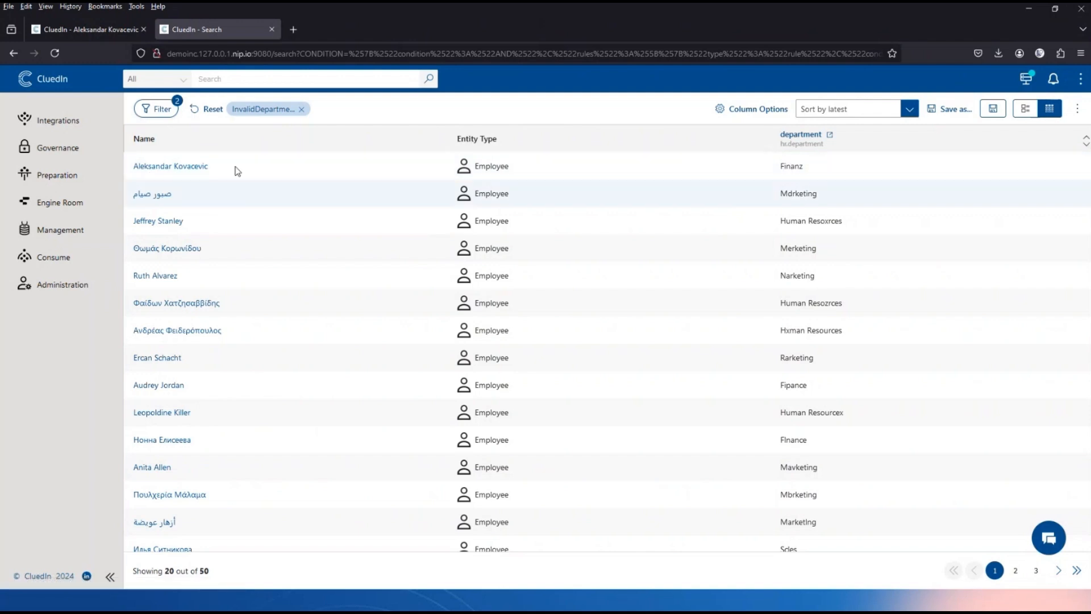
right_click(193, 171)
click(216, 177)
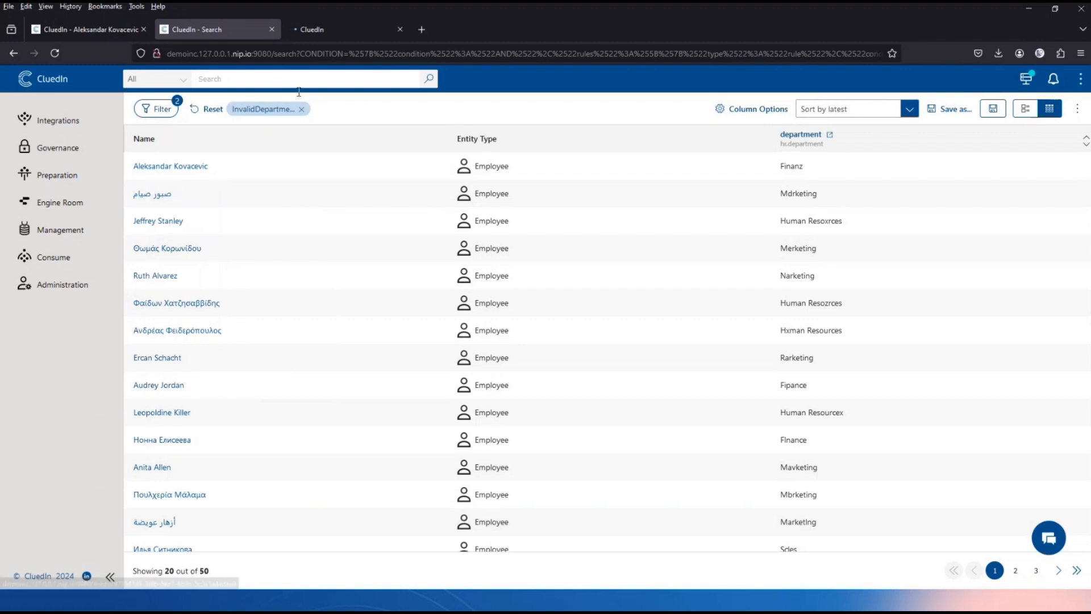
Submit a direct edit changing the department from Finanz to Finance, then check notifications.
click(336, 28)
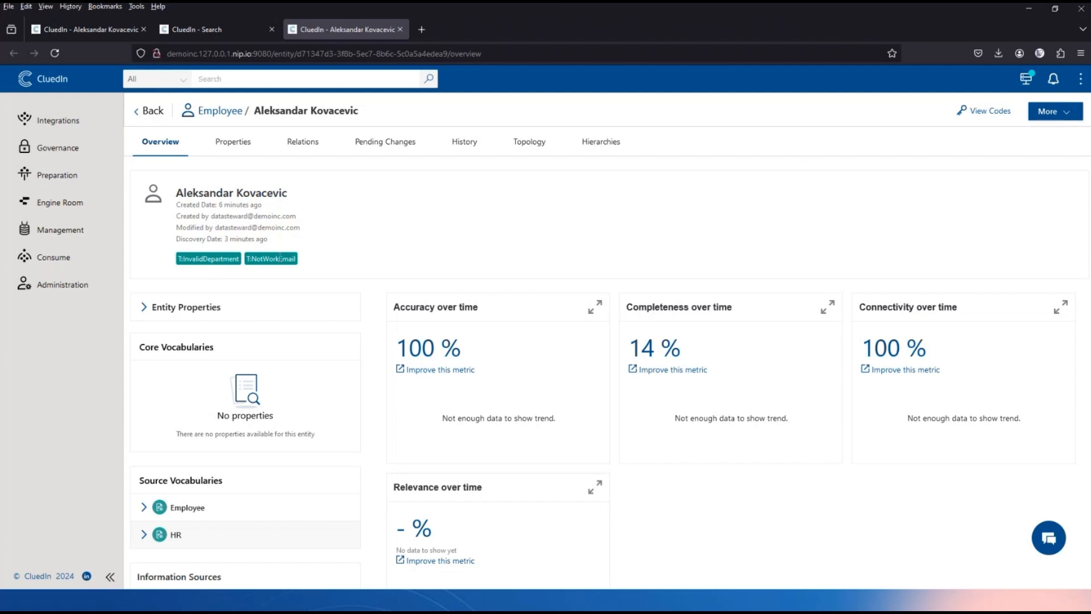
click(229, 145)
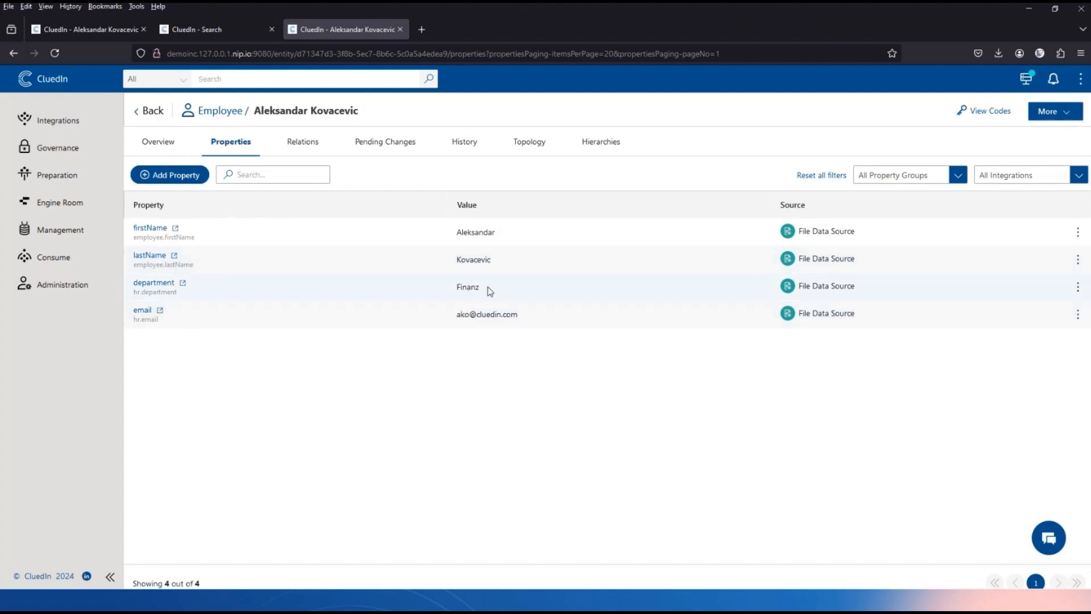
click(1077, 289)
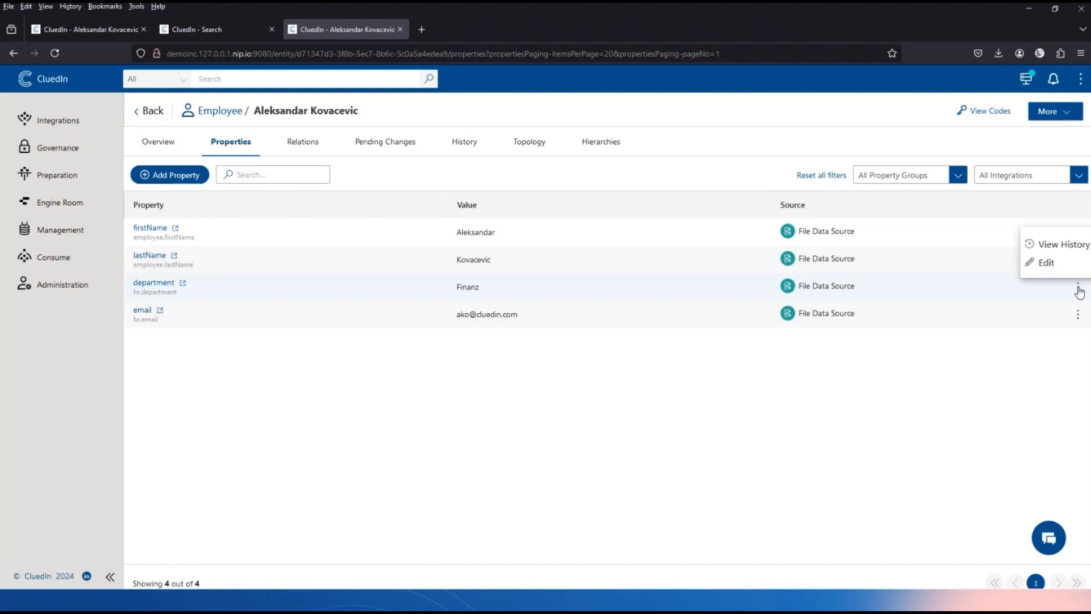
click(1046, 264)
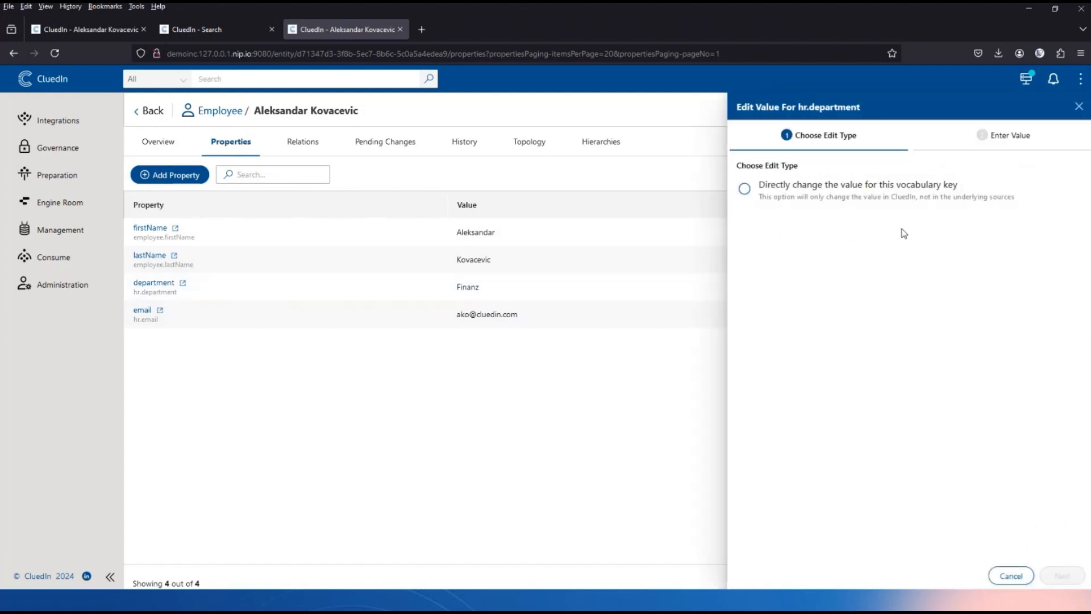
click(767, 188)
click(1061, 576)
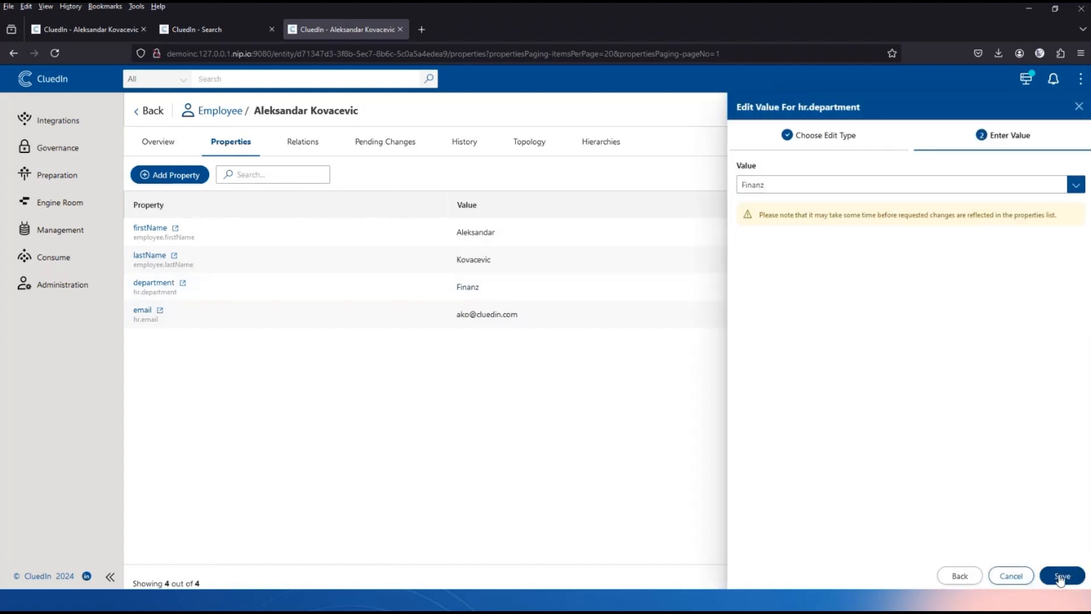
click(777, 185)
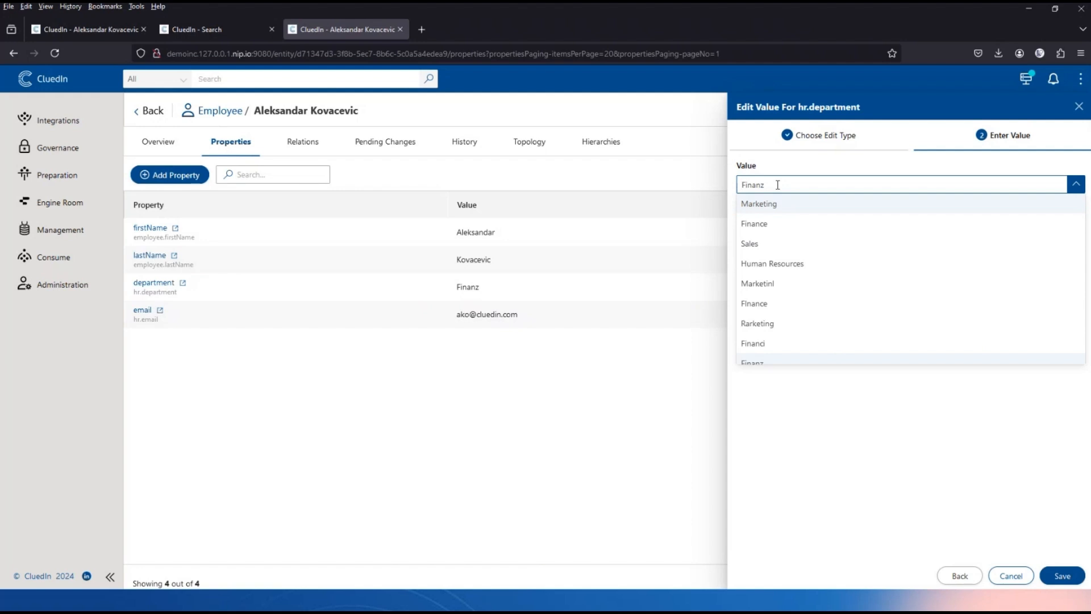
click(752, 225)
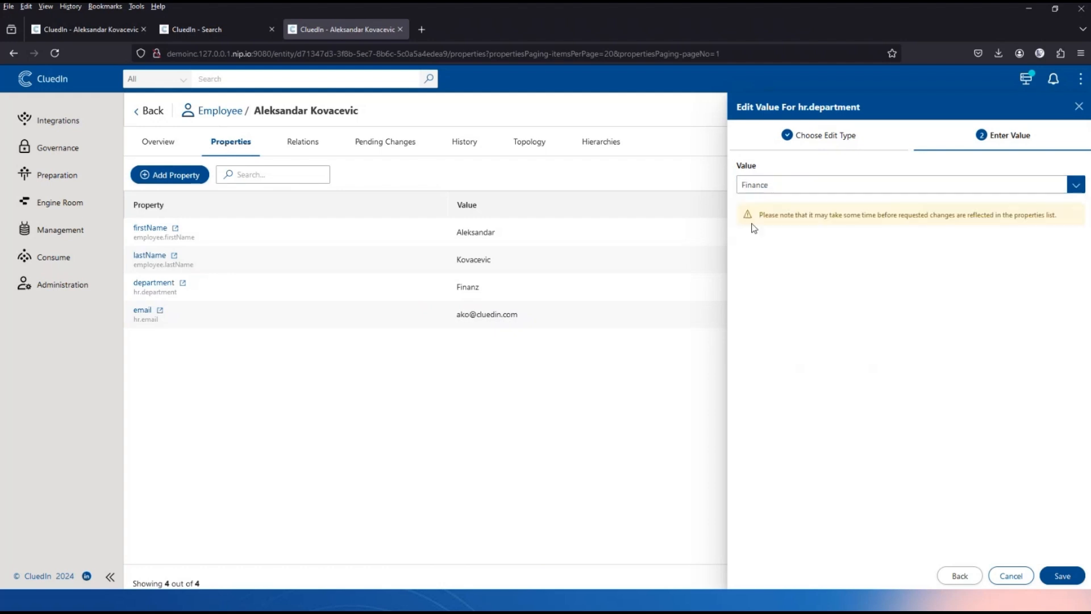
click(1063, 578)
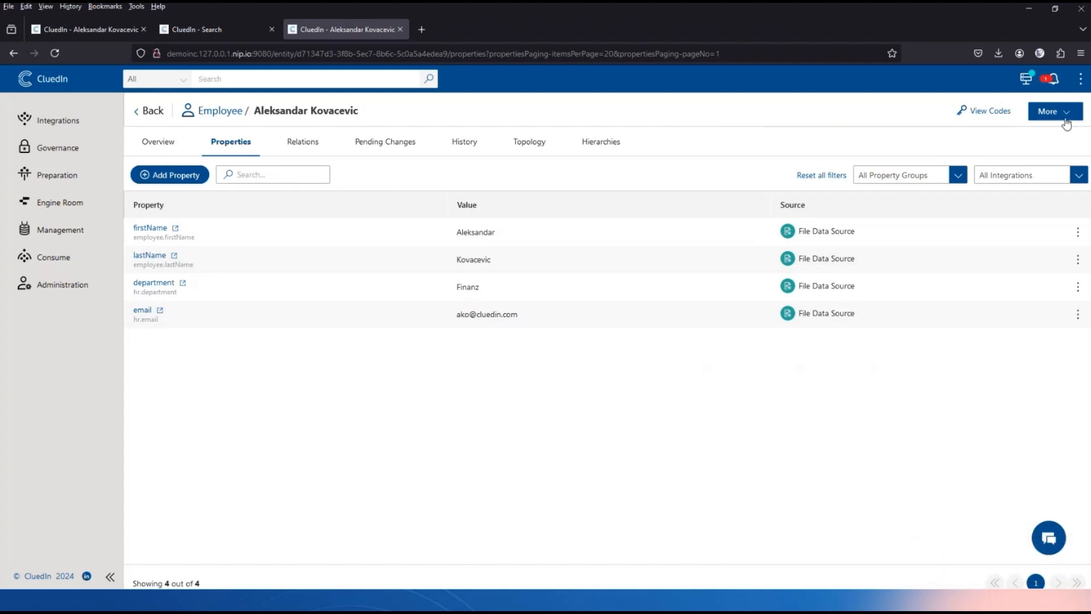
click(1050, 79)
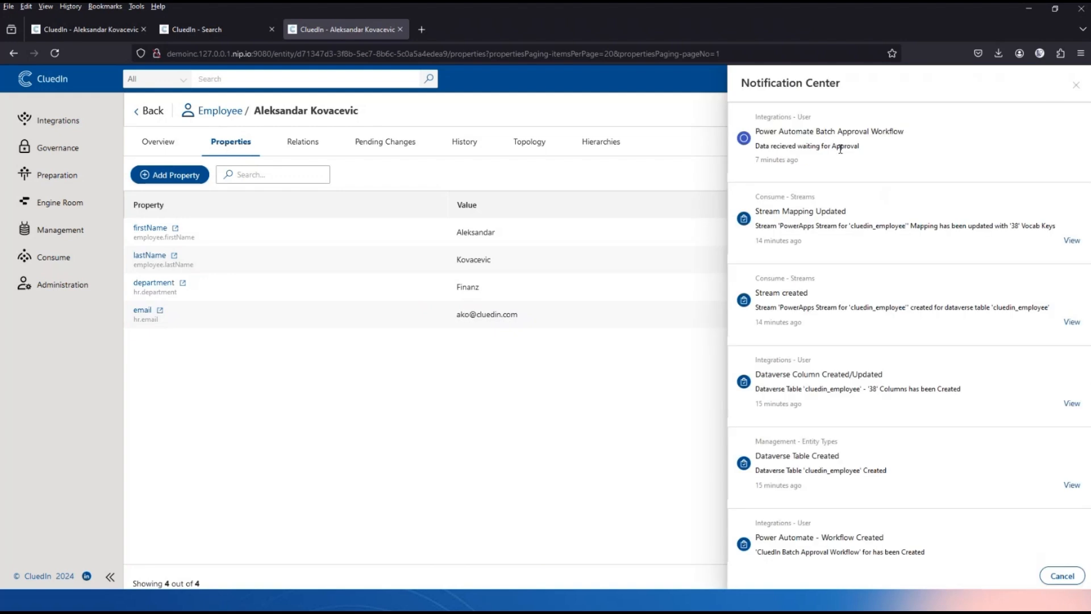
click(1075, 86)
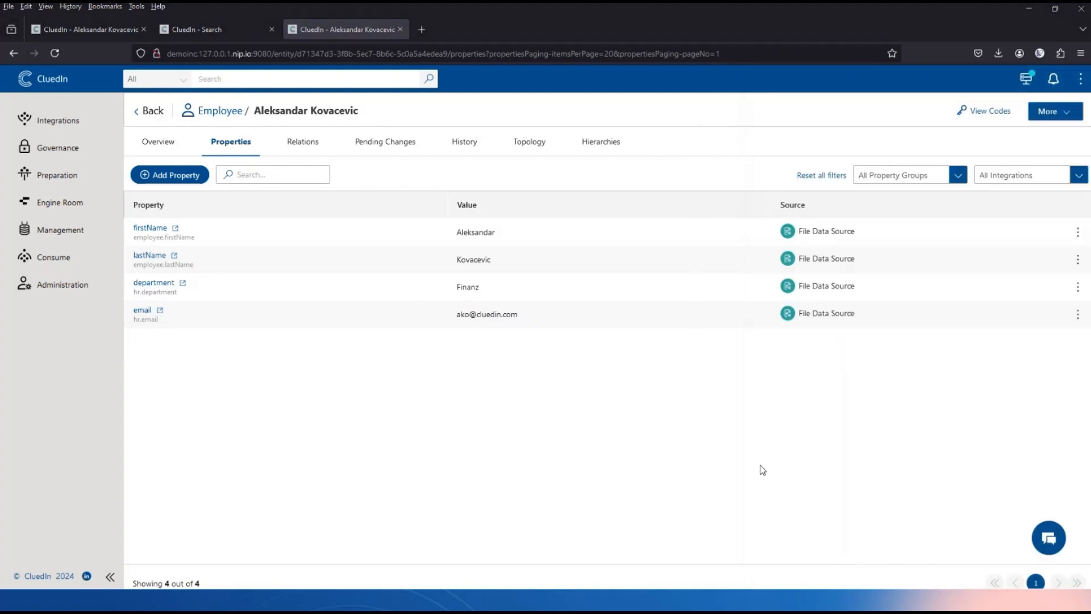
In Teams Activity, approve the new Employee department-change batch request instead of the old one.
key(alt+Tab)
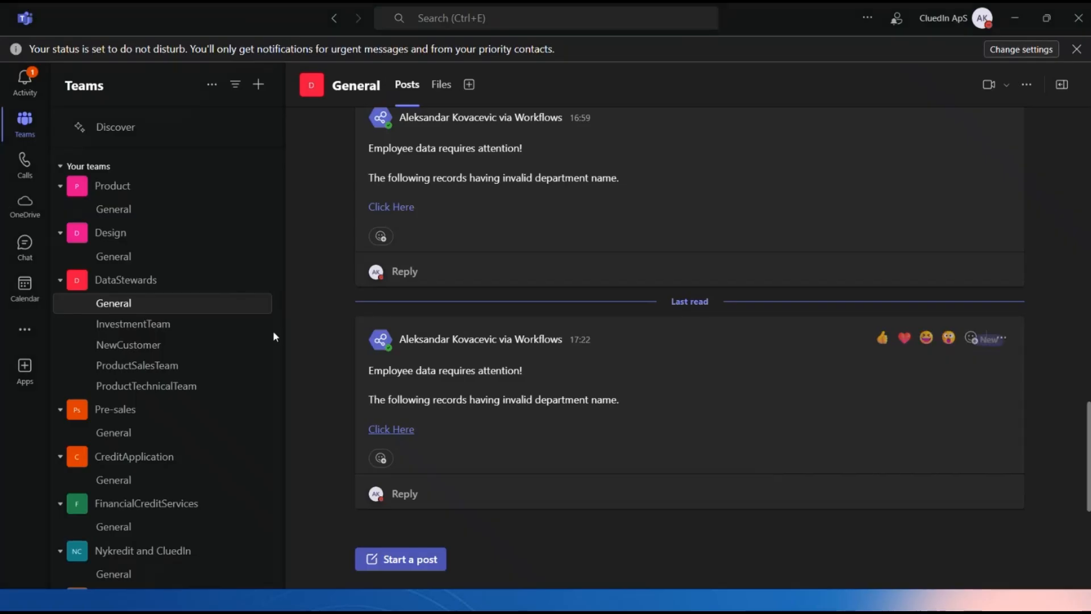
click(27, 92)
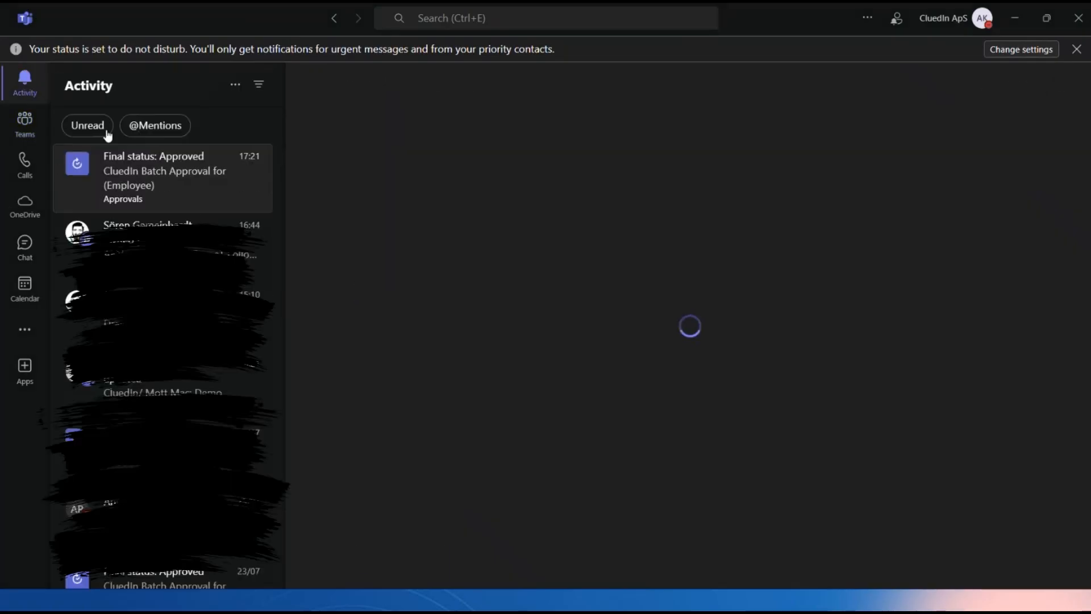
click(88, 125)
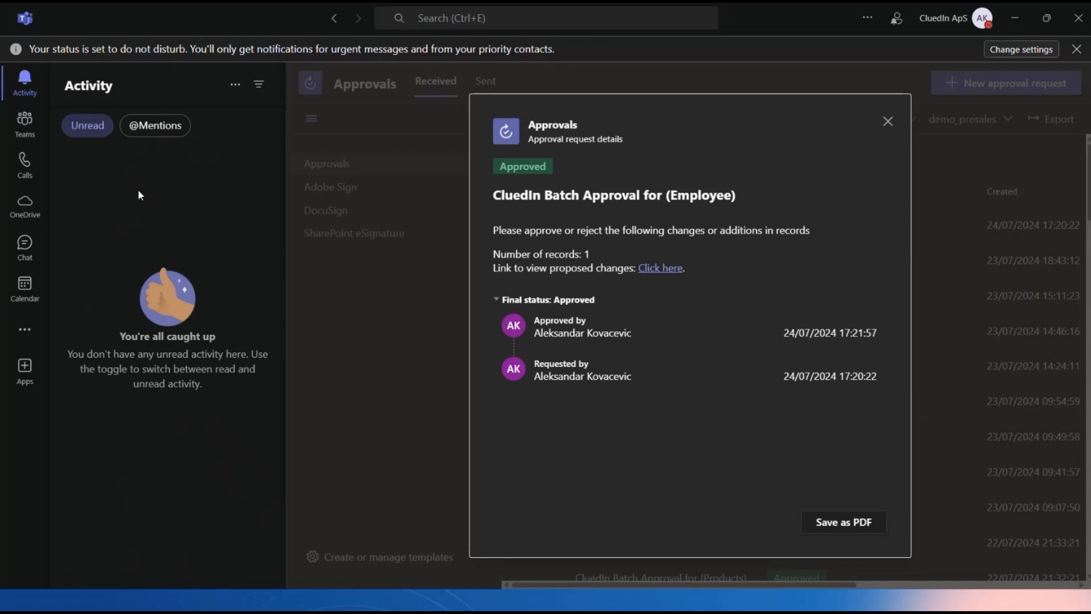
click(887, 121)
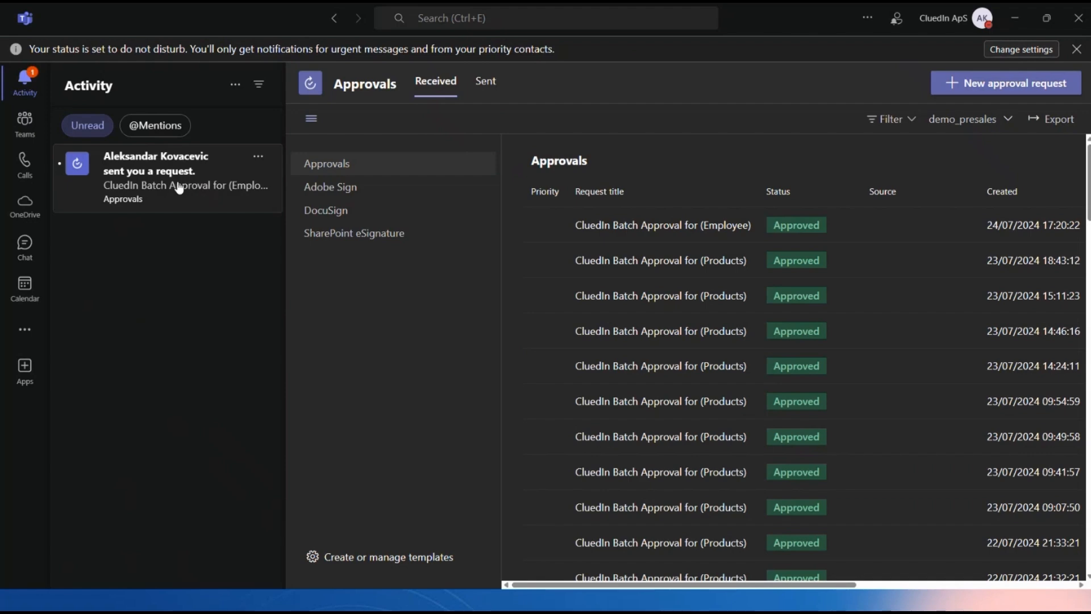
click(179, 188)
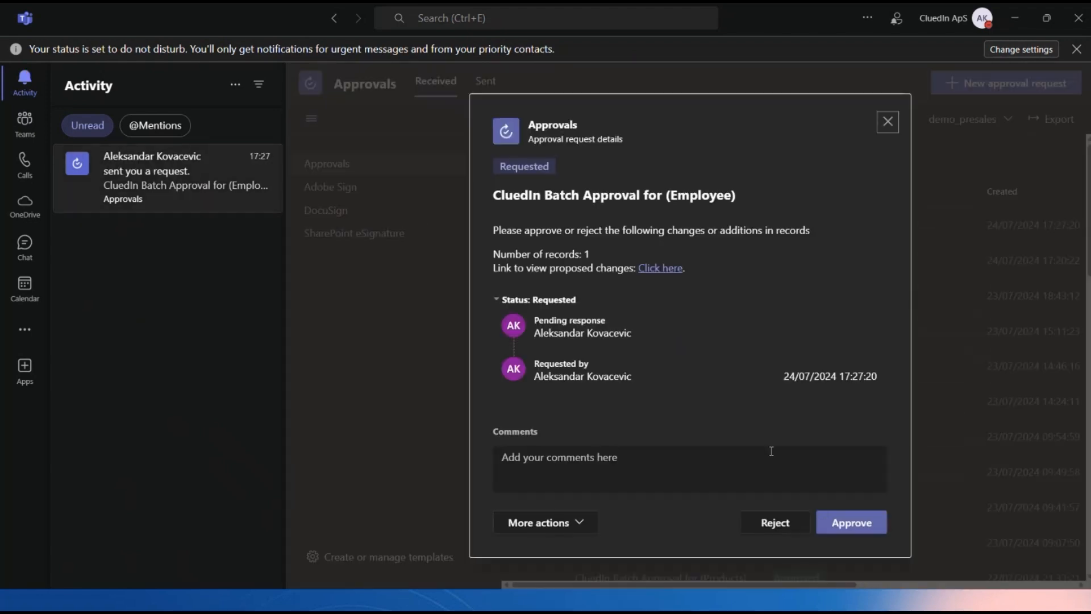
click(848, 527)
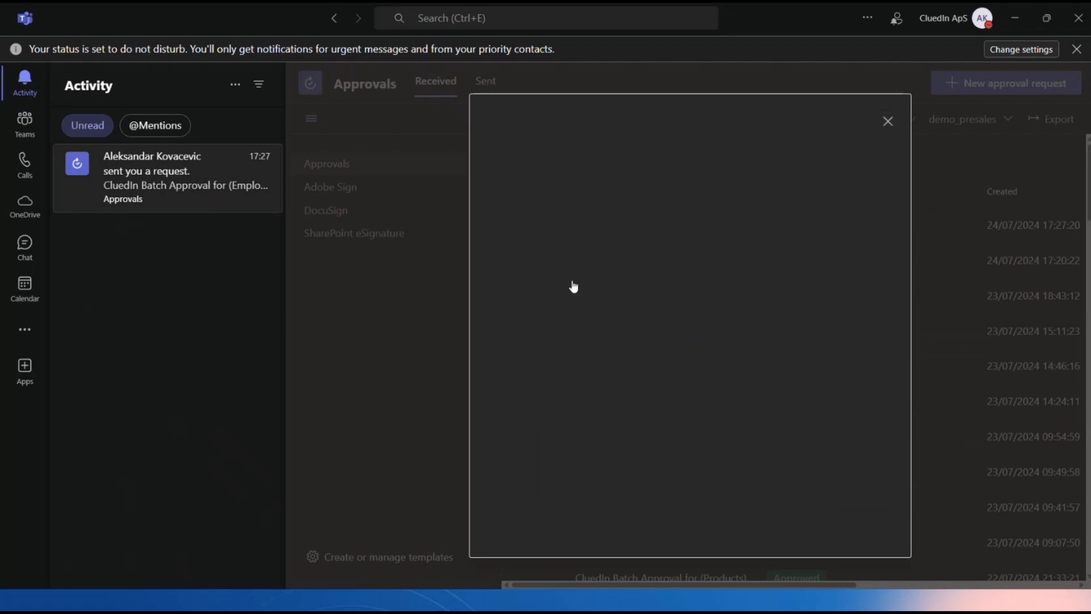
key(alt+Tab)
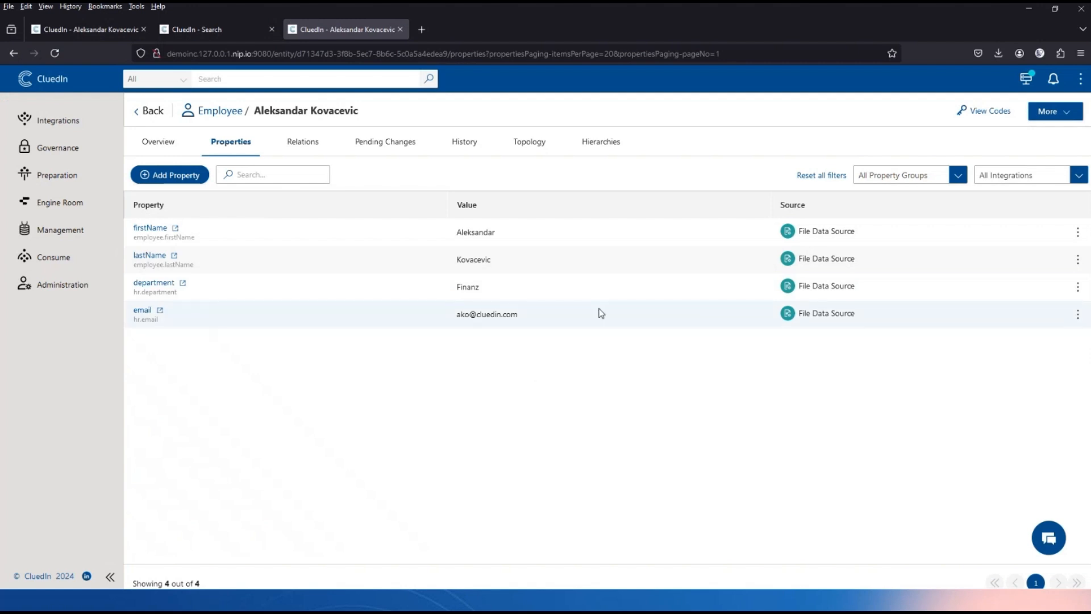
Reload the employee record and the InvalidDepartment search so it drops to 49 employees.
click(53, 52)
click(220, 36)
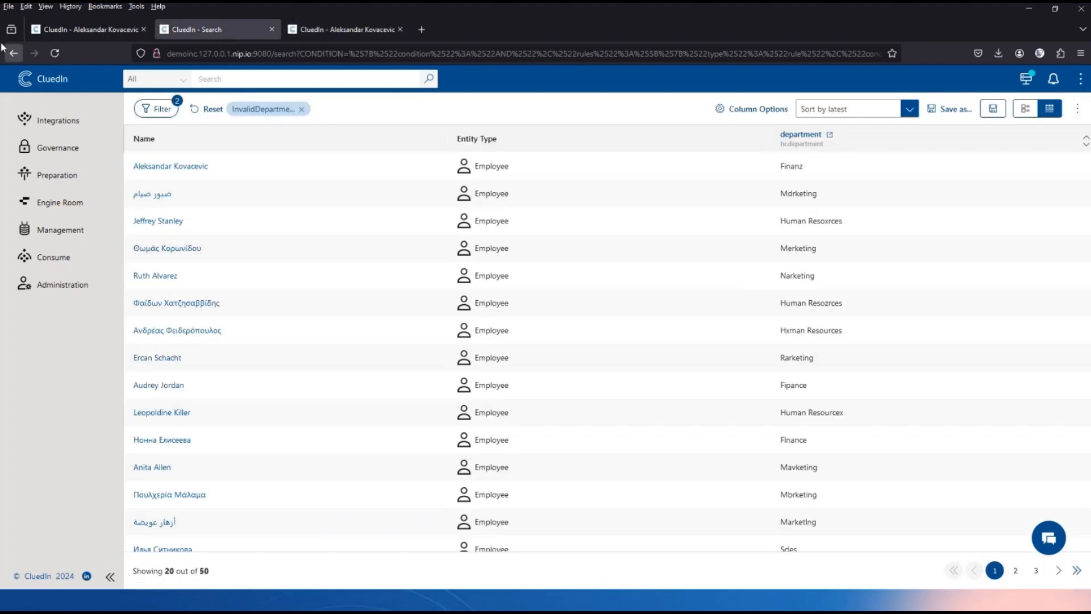
click(58, 54)
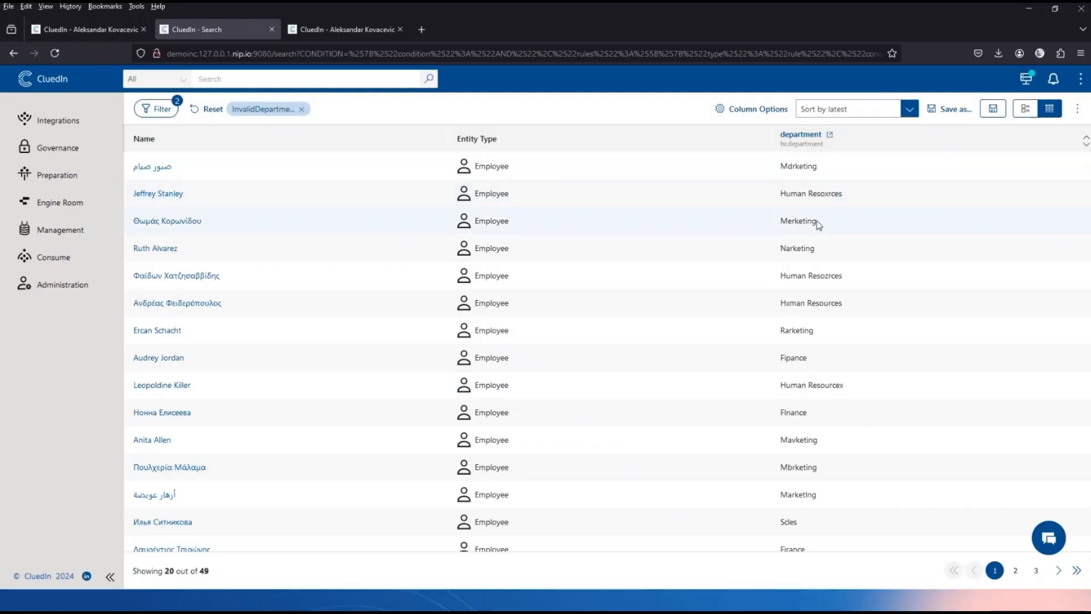
click(1078, 112)
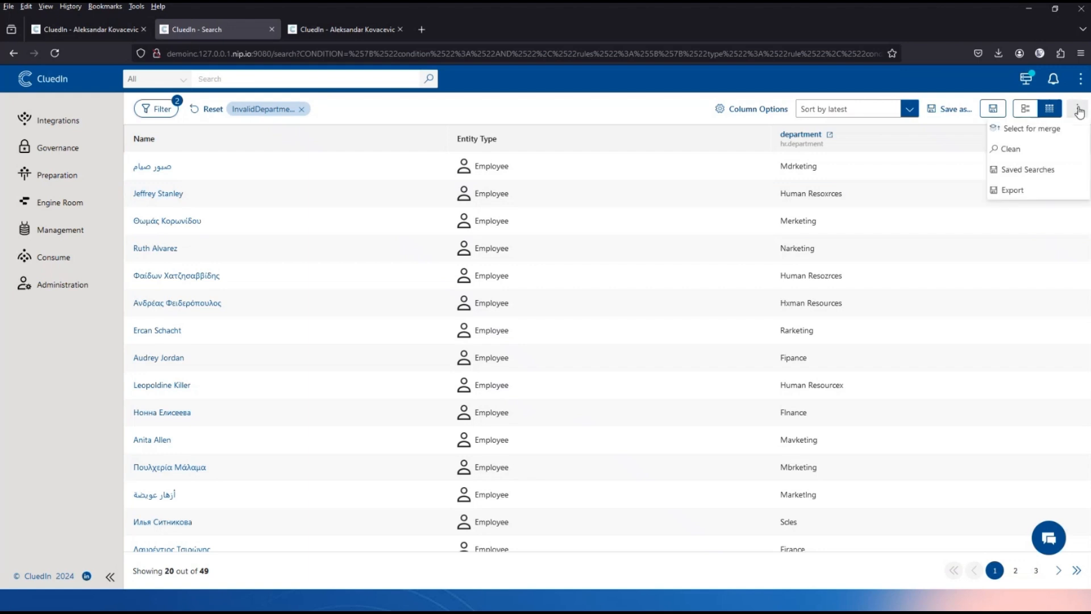
Create the clean project 'Clean The Departments' from these results and generate its 49 rows.
click(1017, 147)
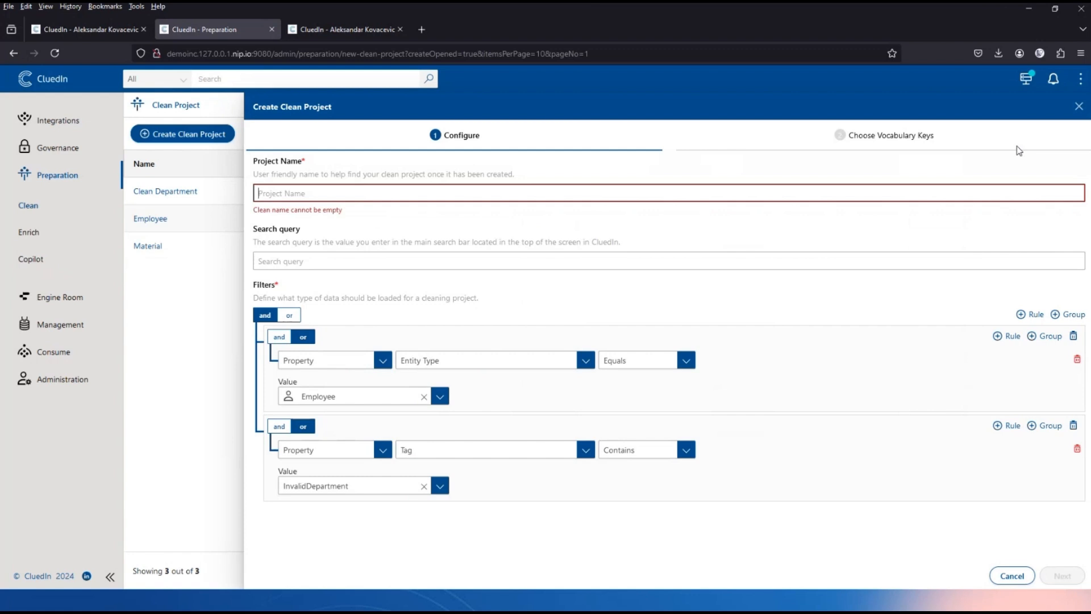
text(Clean)
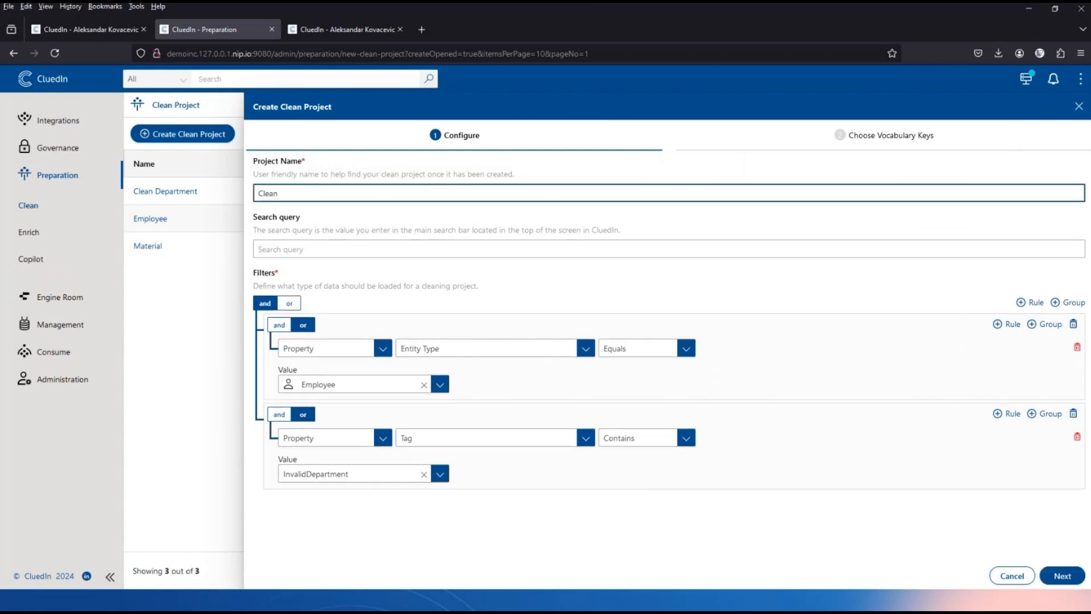
text( The Departments)
click(1063, 577)
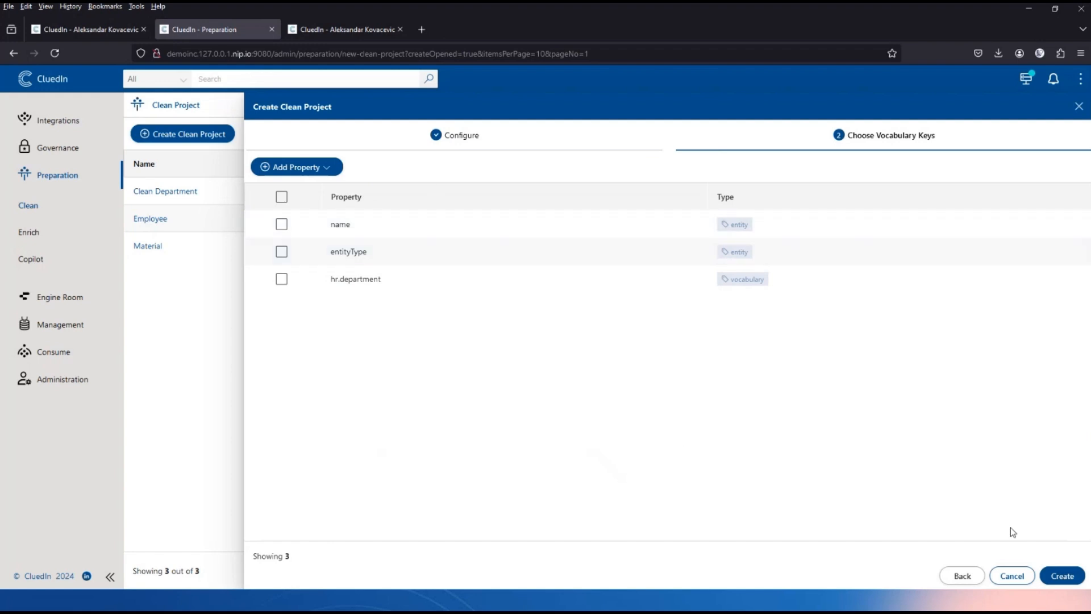
click(1063, 577)
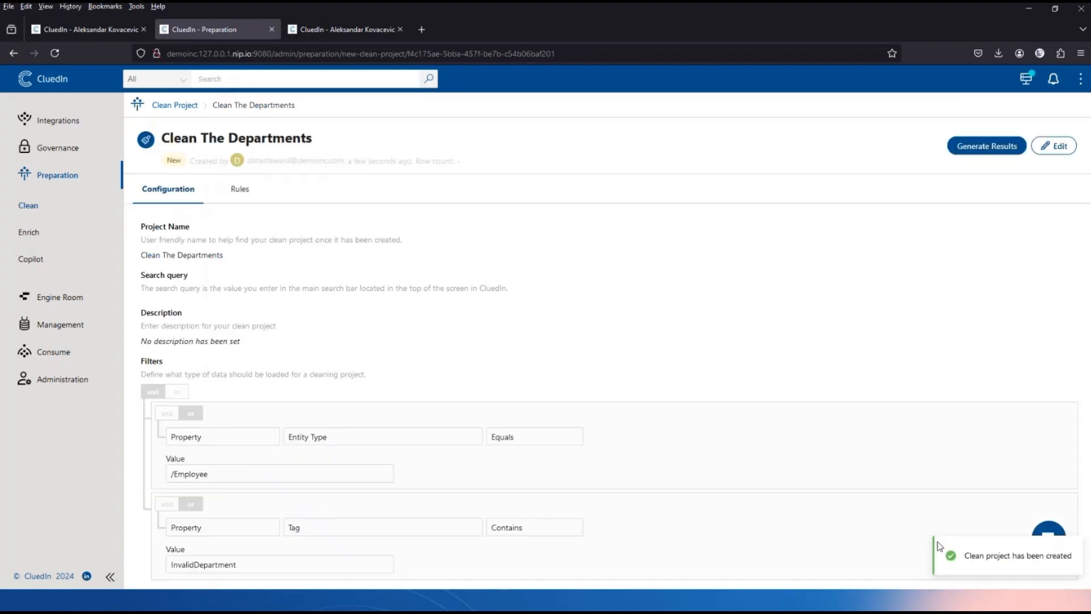
click(981, 147)
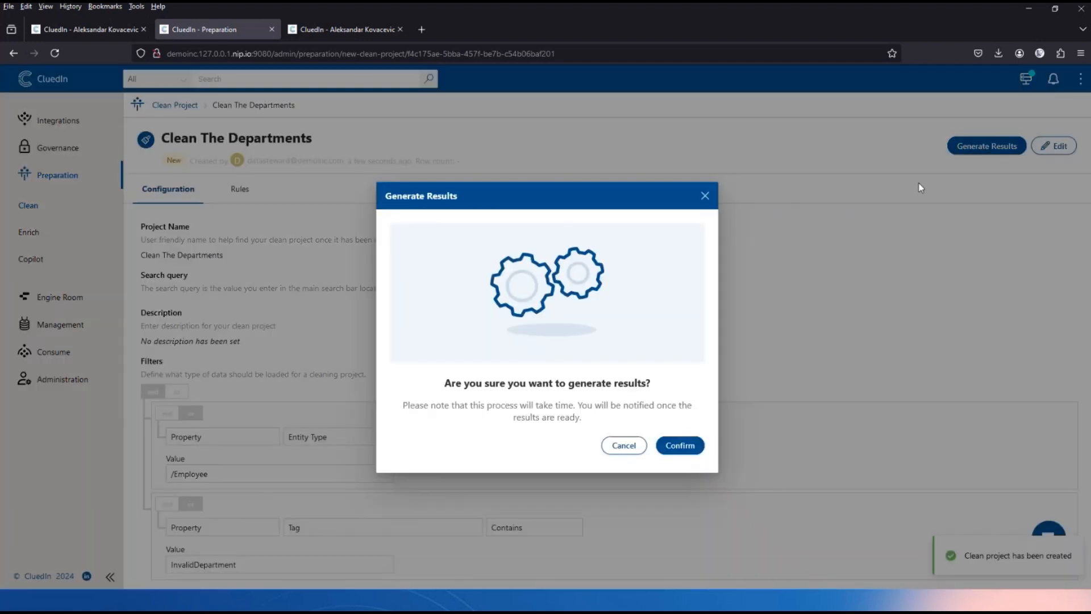
click(681, 446)
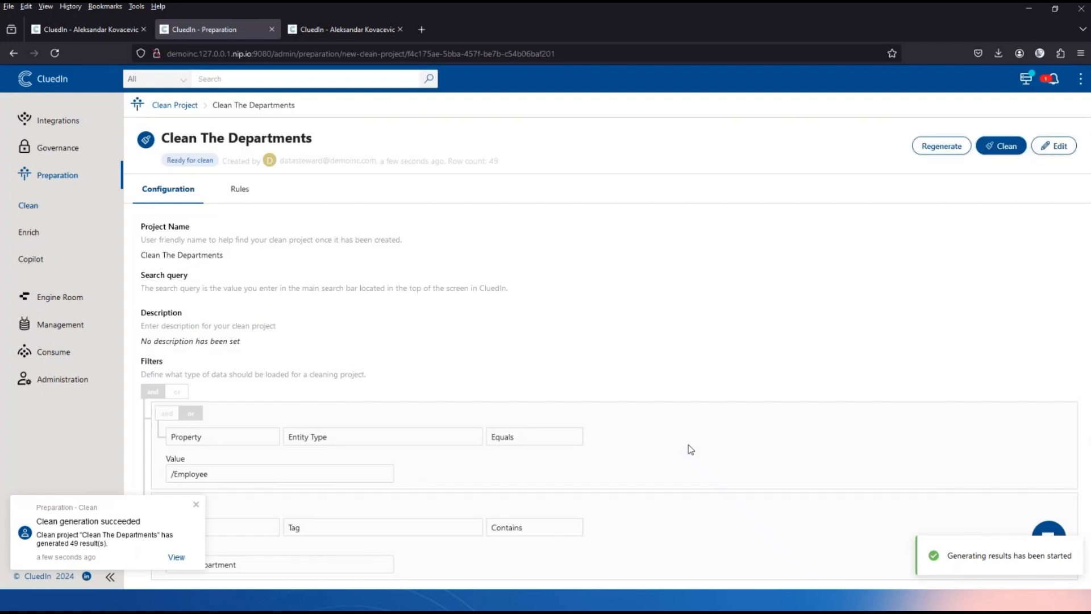
Add a text facet on hr.department in the worksheet and cluster its values into 8 groups.
click(1003, 146)
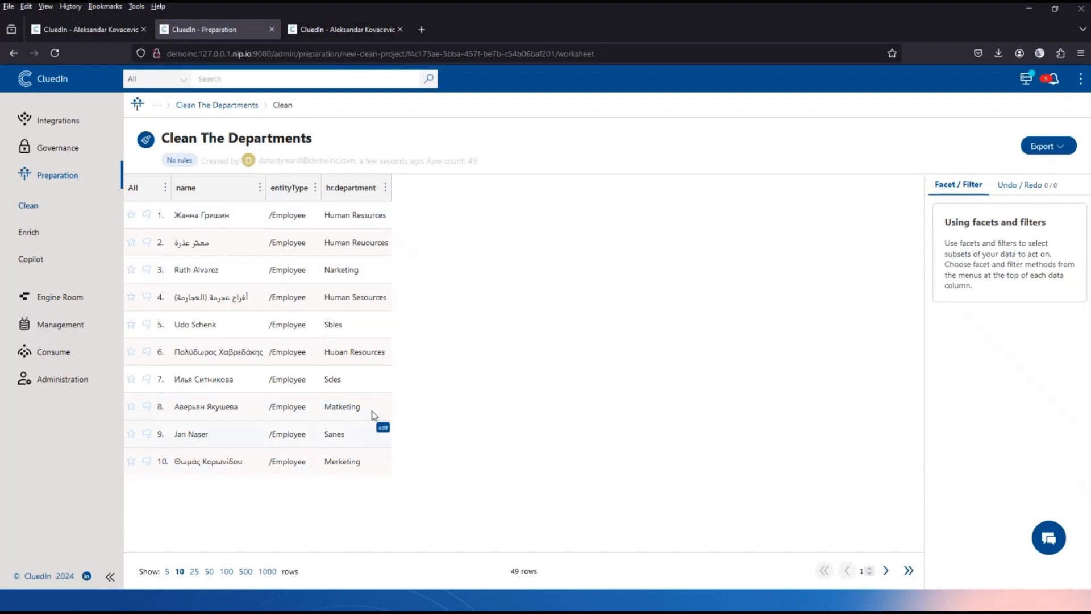
click(386, 189)
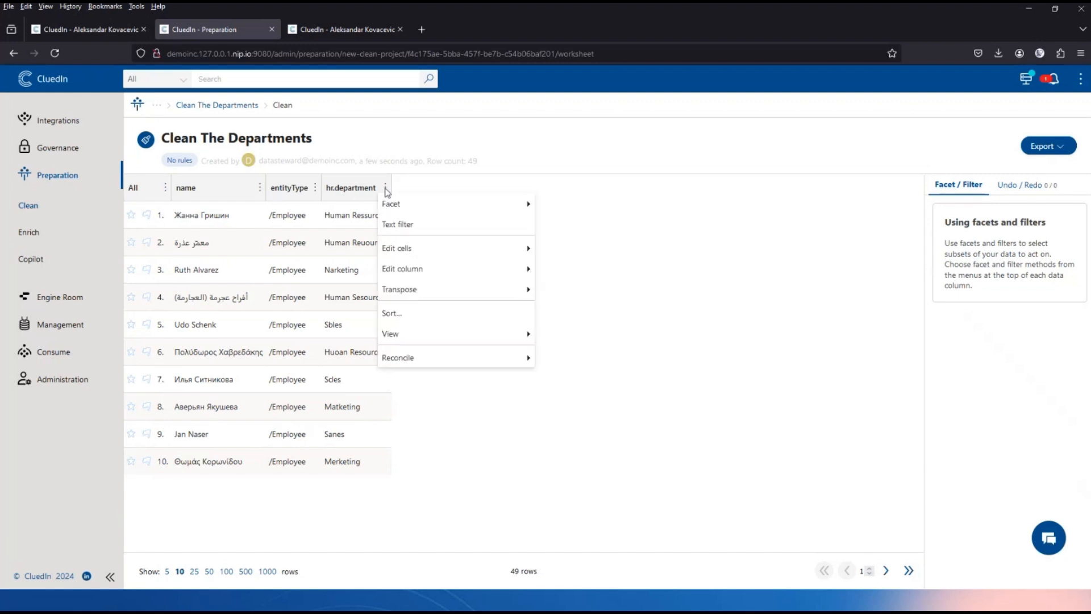
mouse_move(404, 204)
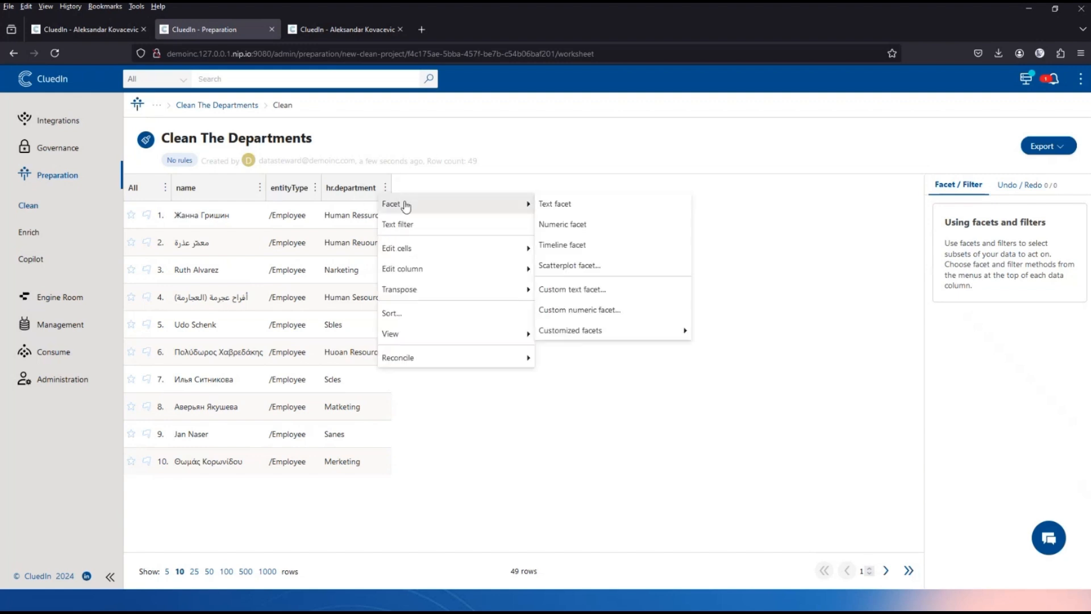
click(571, 206)
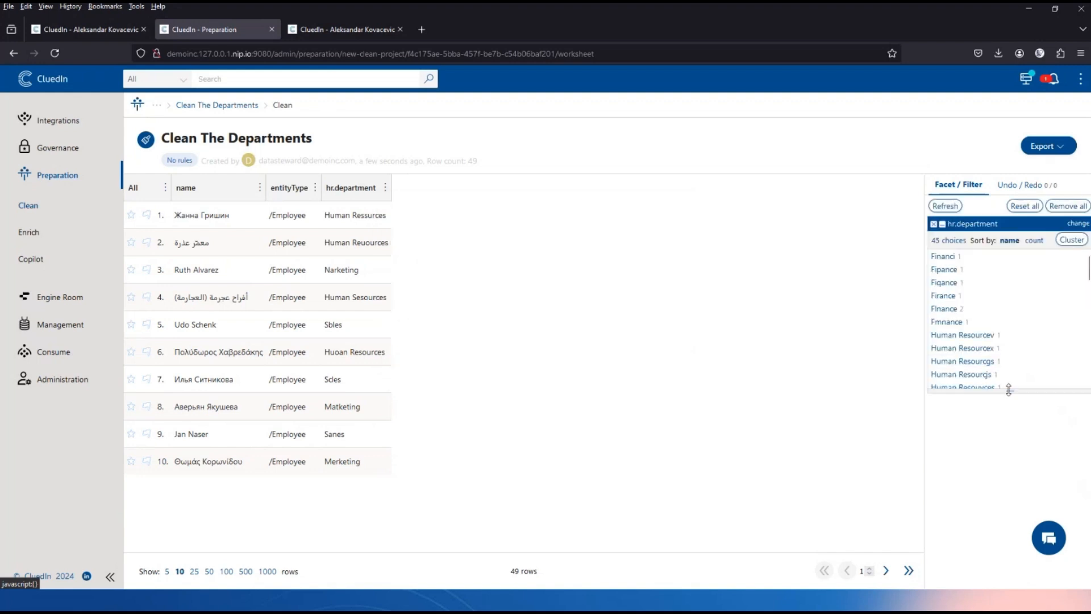
drag(1010, 391, 1001, 518)
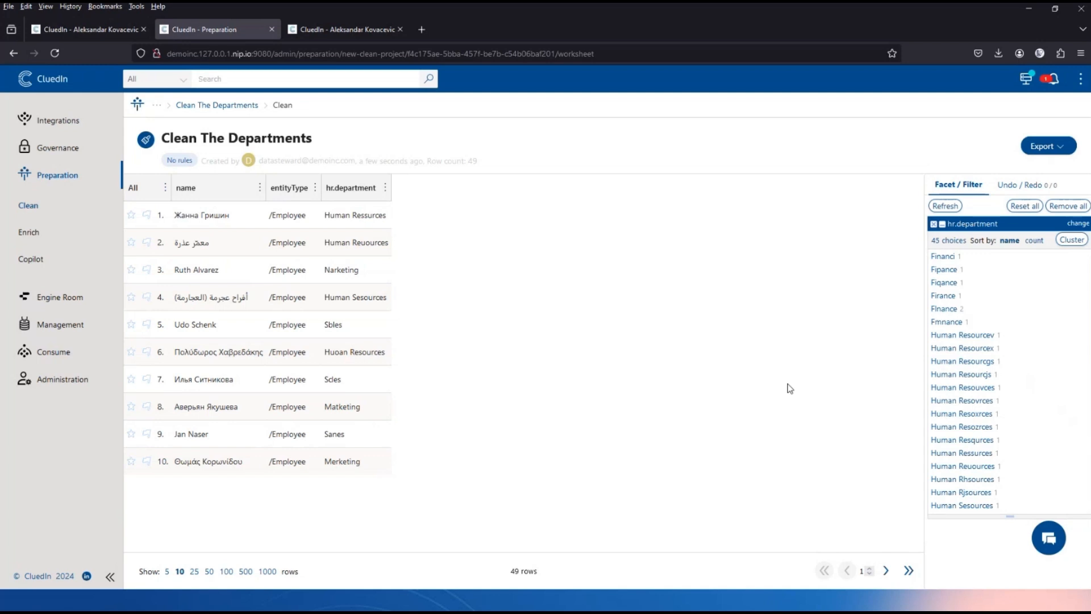
click(1074, 243)
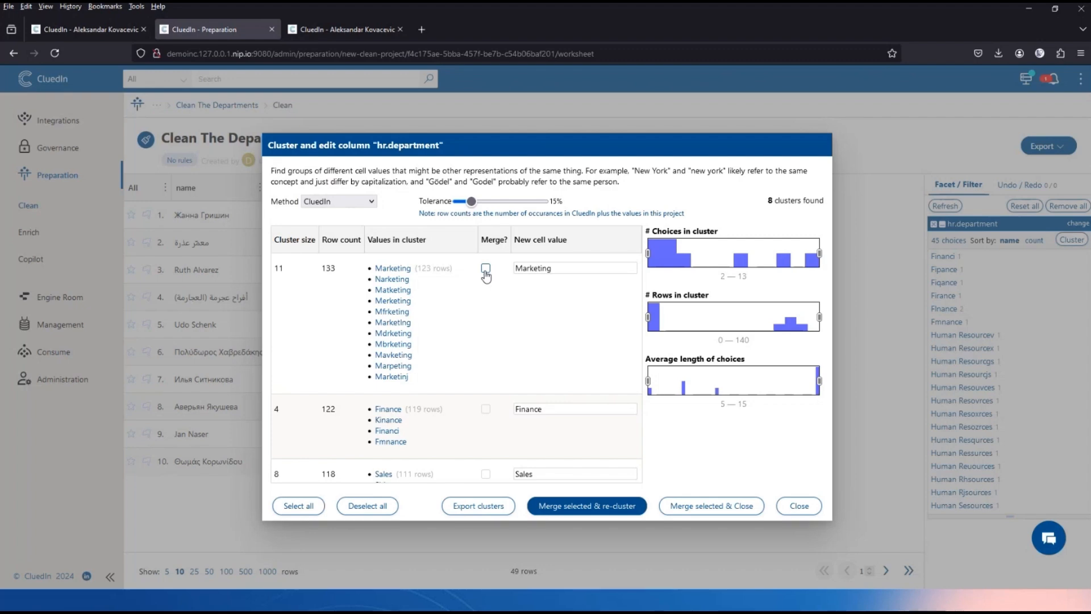
Tick Merge for the Marketing, Finance, Sales, Human Resources and Firance clusters.
click(485, 269)
scroll(467, 327, down, 3)
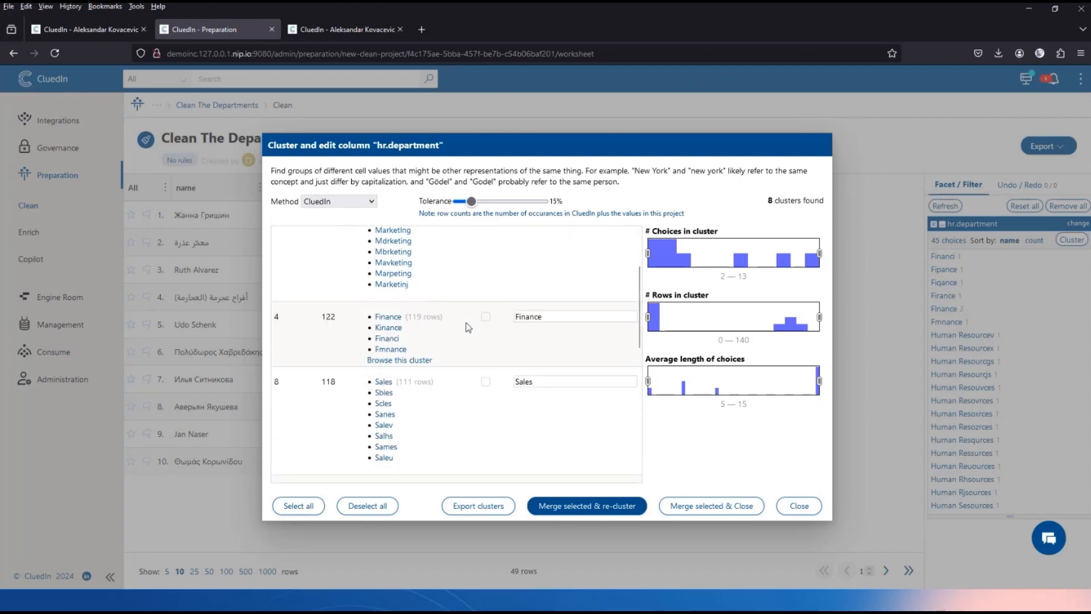
click(485, 316)
click(486, 381)
scroll(459, 428, down, 4)
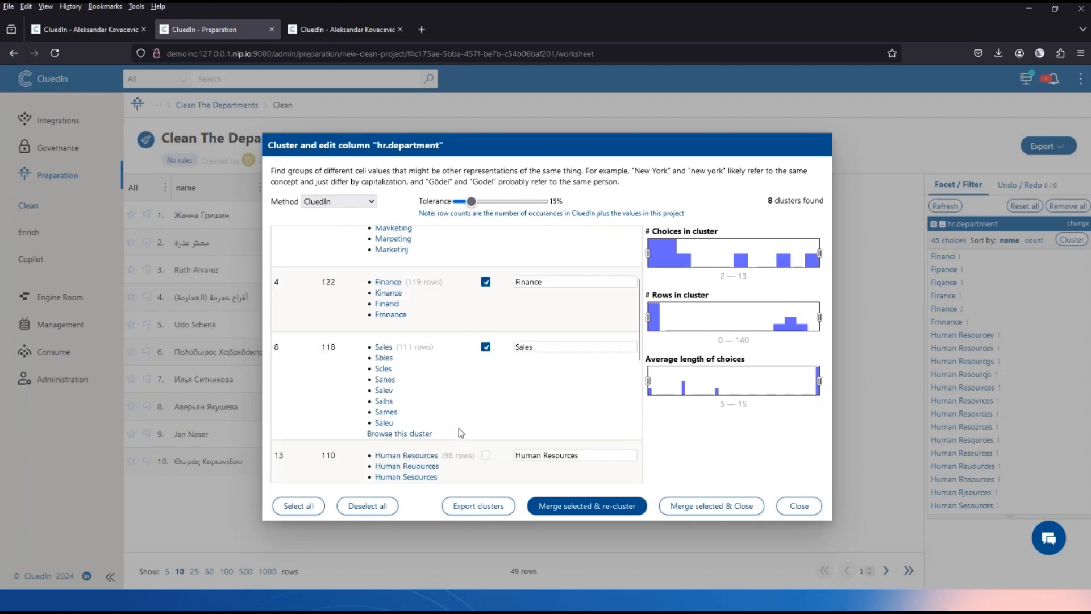
click(485, 374)
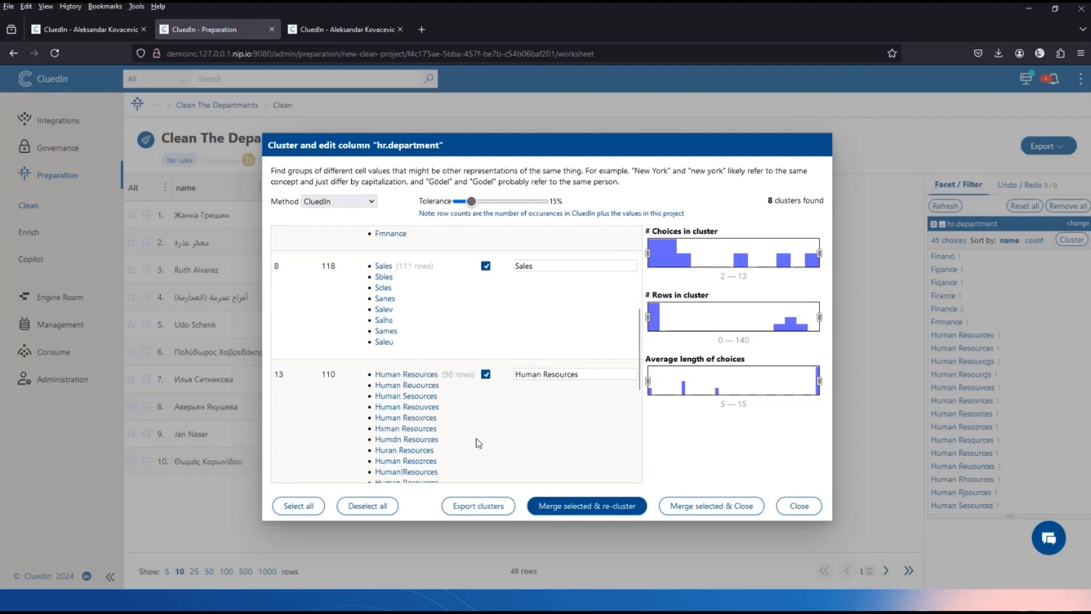
scroll(476, 438, down, 5)
scroll(476, 438, down, 1)
click(486, 362)
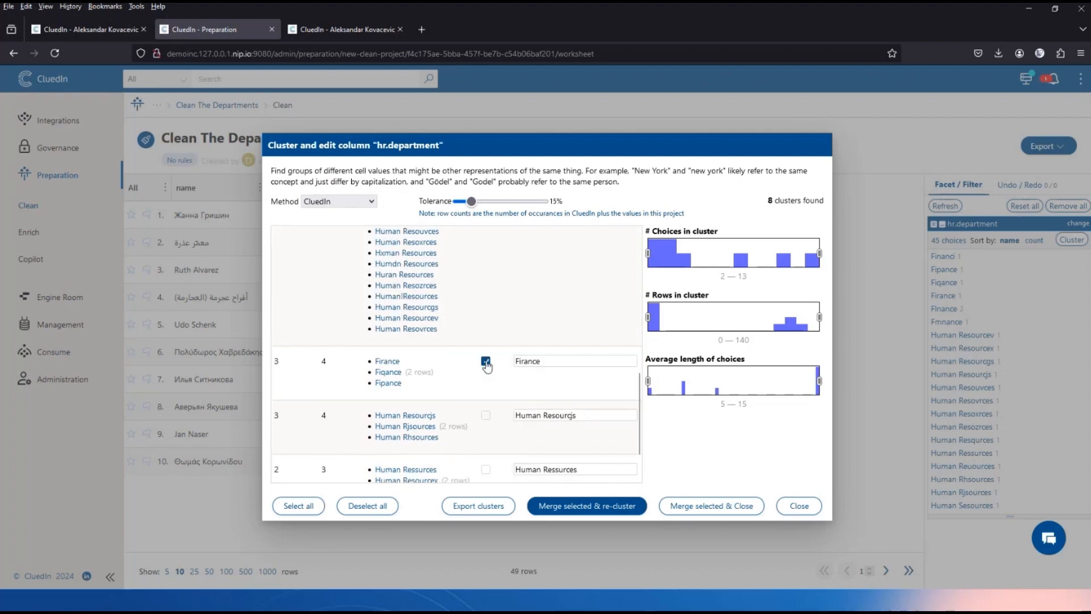
Correct the Firance cluster's new cell value to Finance.
click(521, 366)
click(525, 361)
key(BackSpace)
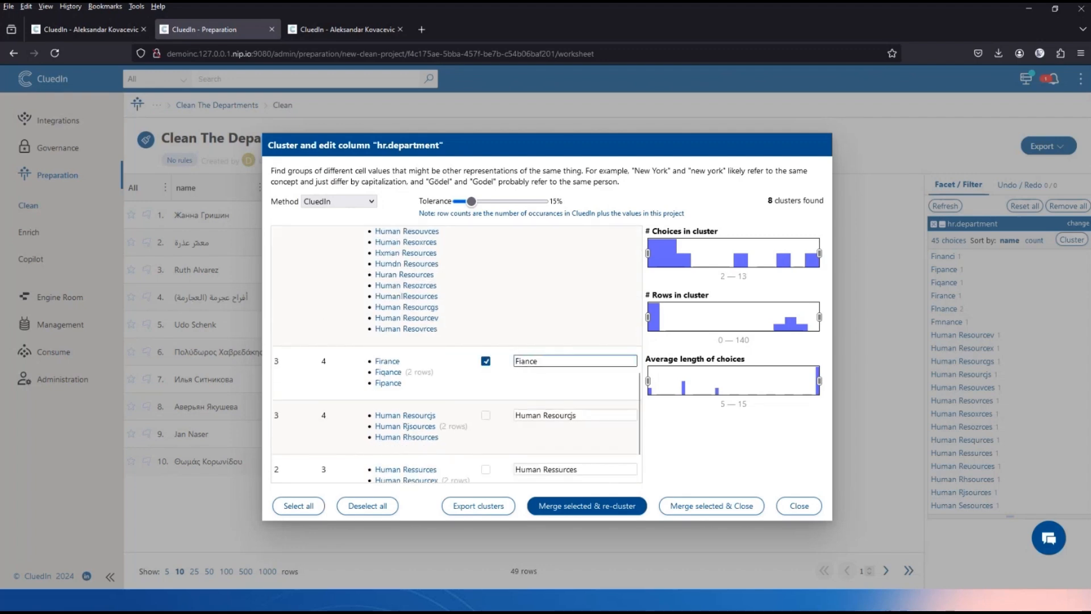
text(n)
Merge the Resourcjs, Ressurces and Huoan variants as Human Resources, then merge and re-cluster.
click(485, 417)
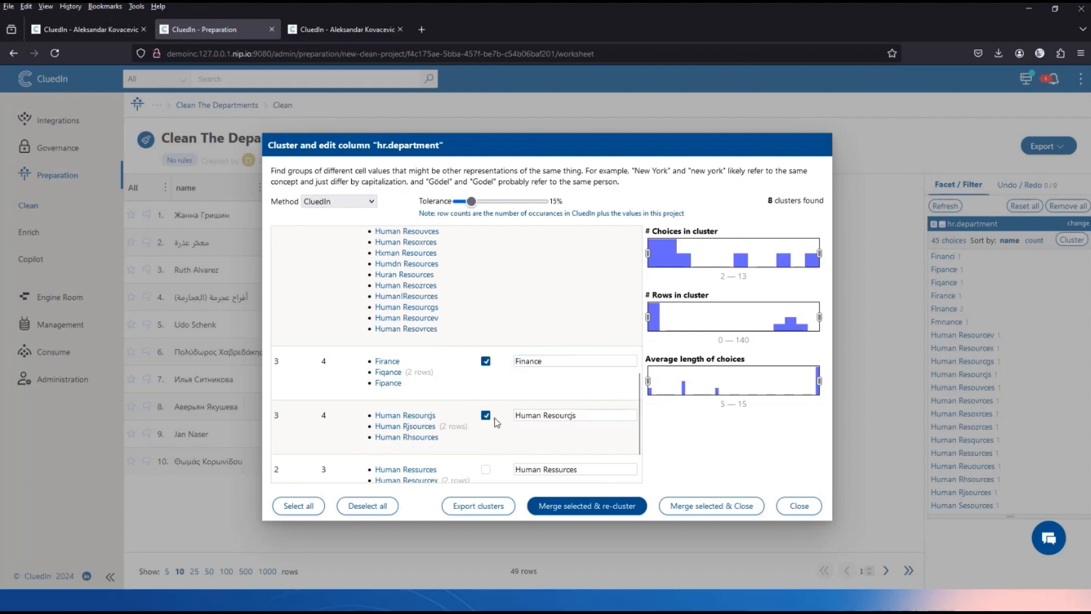
click(572, 416)
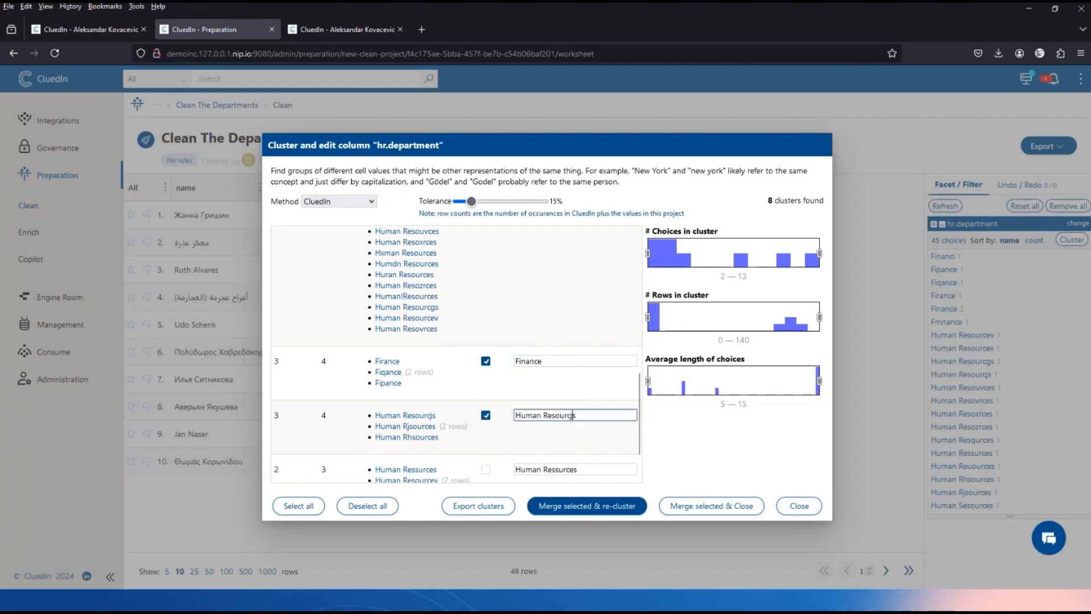
text(e)
scroll(603, 431, up, 5)
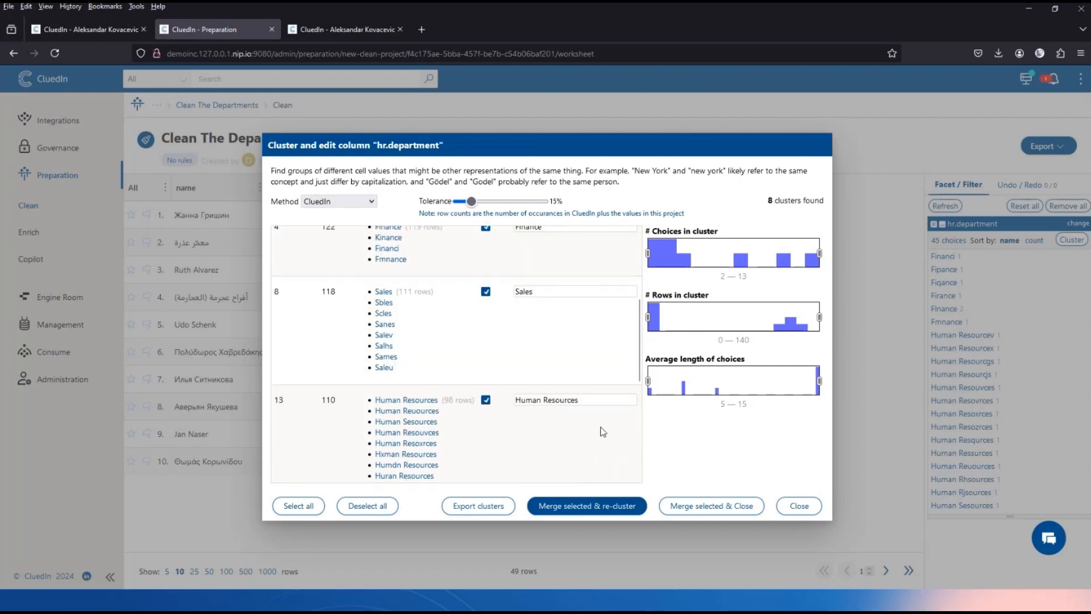
scroll(602, 431, down, 5)
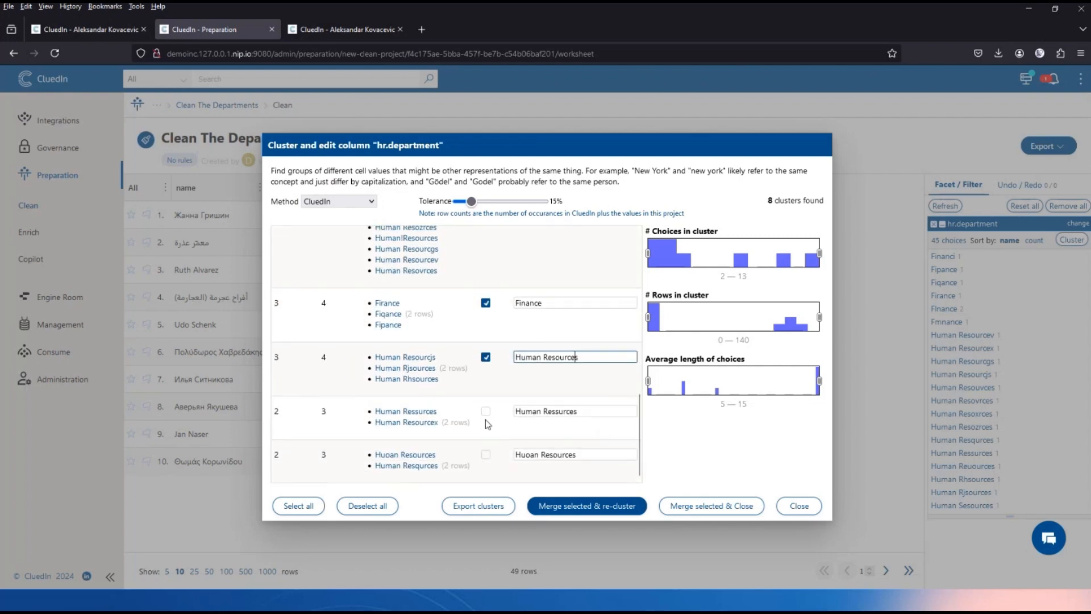
click(486, 411)
click(559, 411)
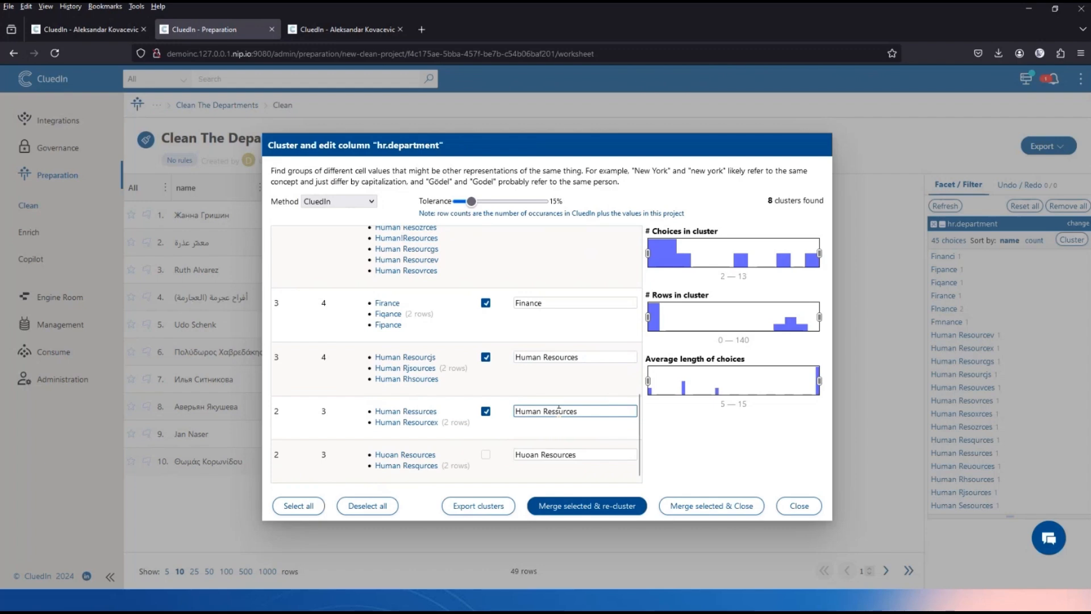
key(BackSpace)
text(o)
click(486, 454)
click(529, 454)
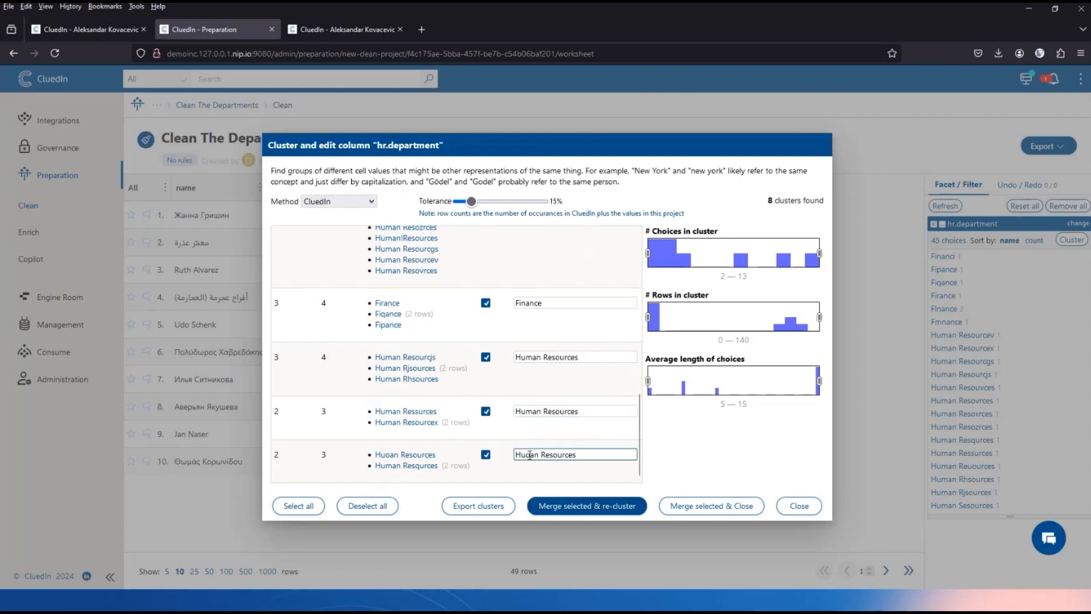
key(BackSpace)
text(m)
click(606, 512)
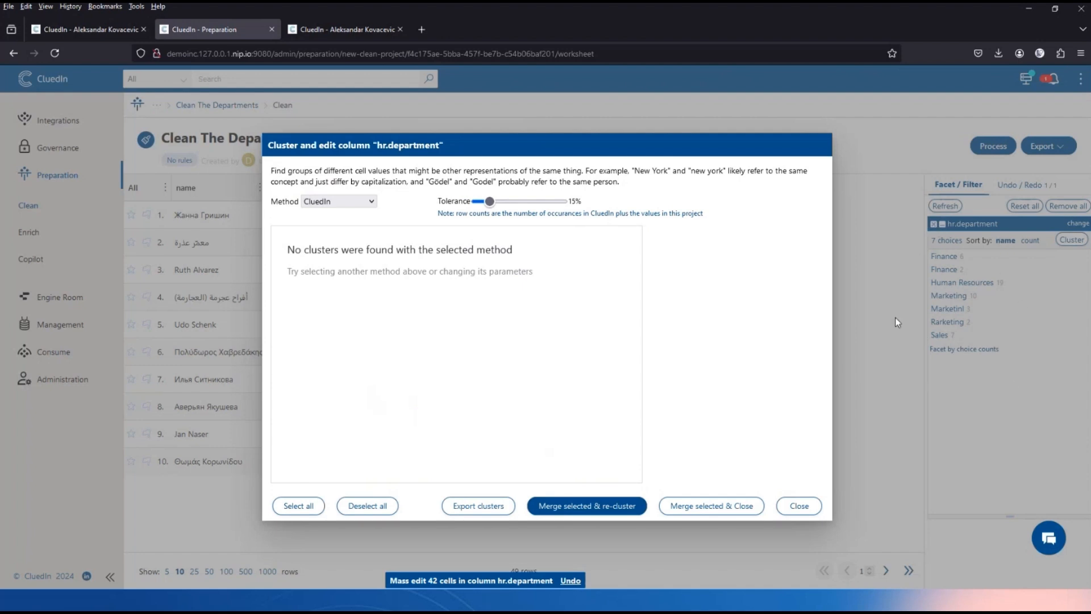
Re-cluster using the Nearest neighbor method with Block chars set to 4.
click(334, 204)
click(337, 235)
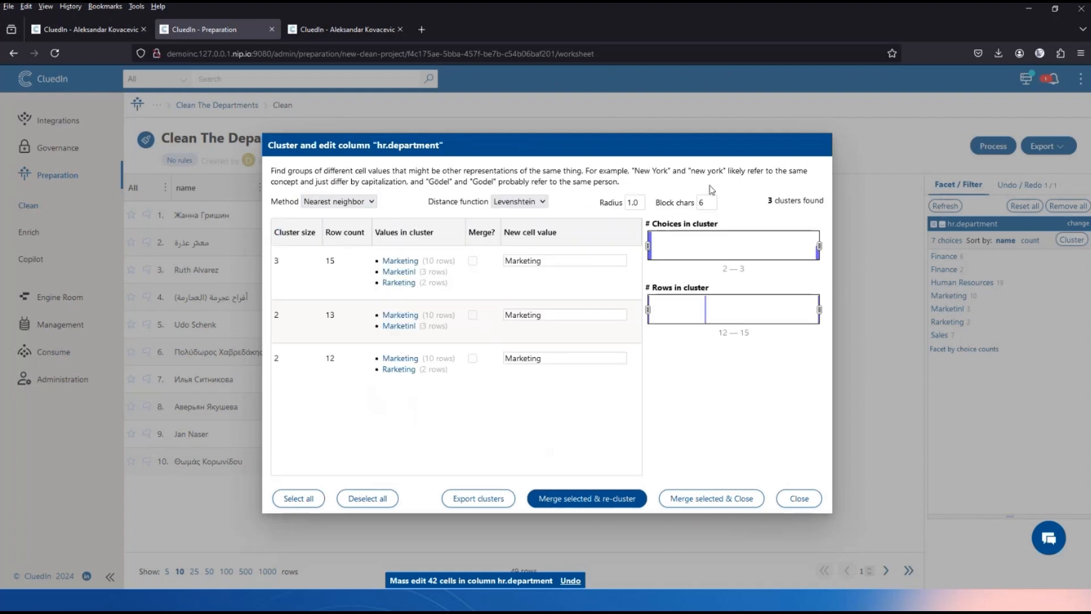
click(703, 204)
key(BackSpace)
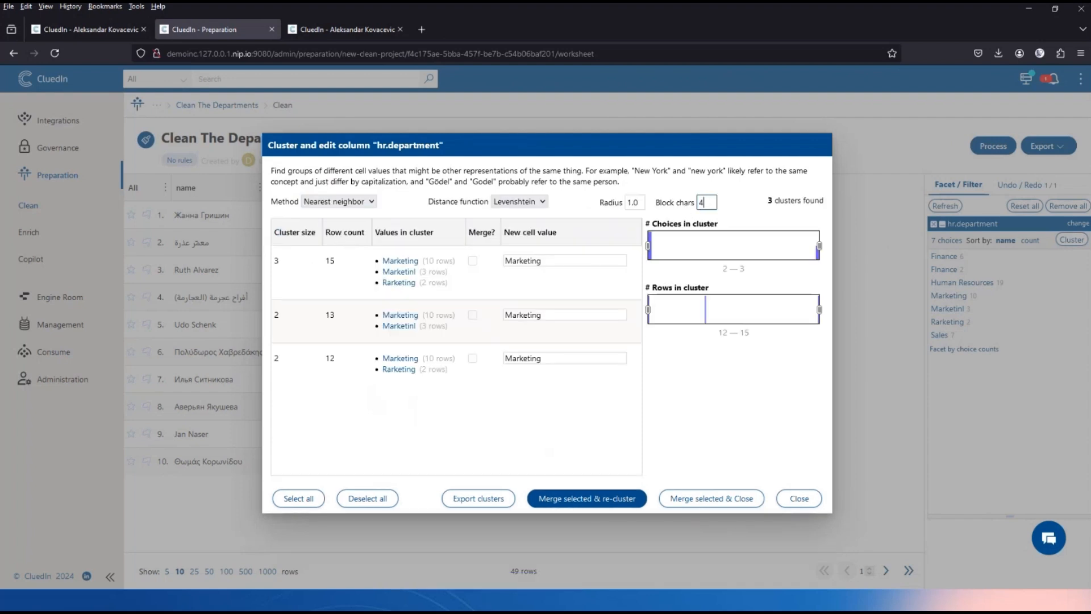
text(4)
click(744, 209)
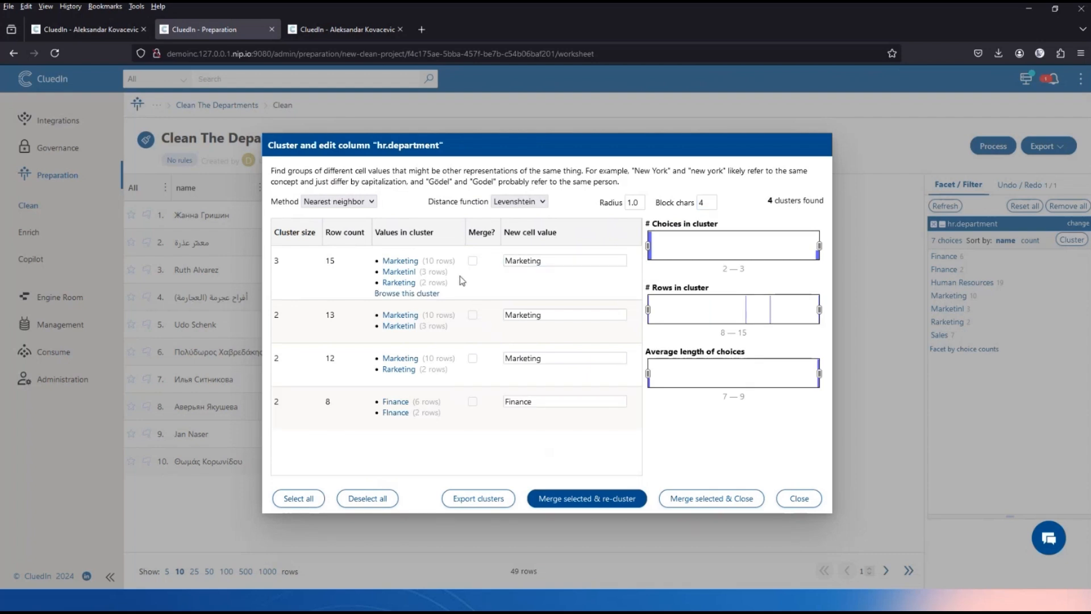
Merge the three Marketing clusters and the Finance cluster, then close clustering.
click(472, 261)
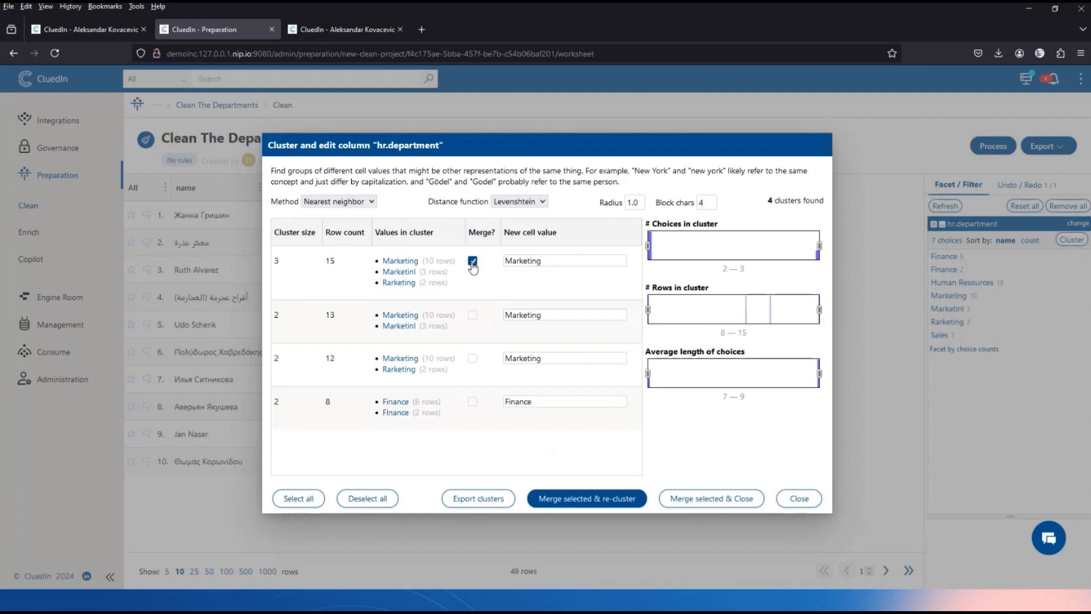
click(472, 315)
click(472, 358)
click(472, 404)
click(600, 502)
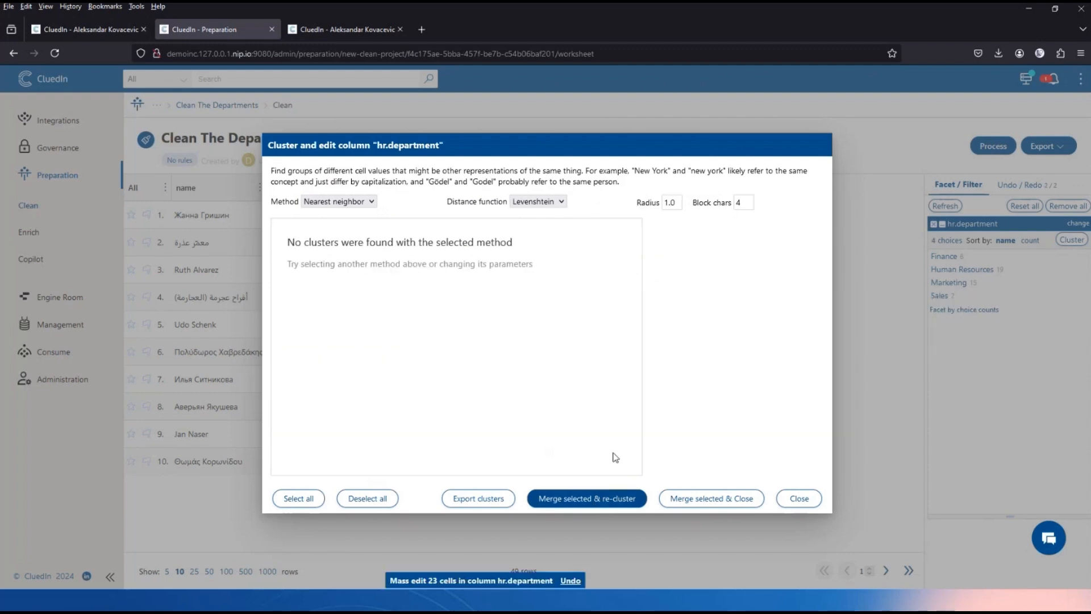
click(802, 500)
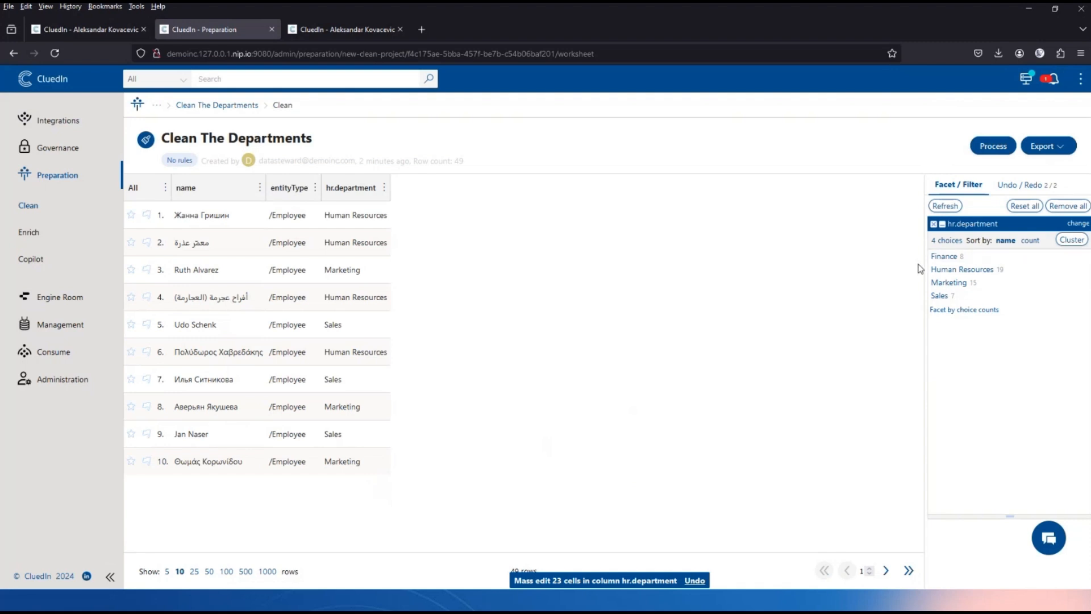
Process the cleaned data with Write stale data and rules auto generation enabled.
click(985, 148)
click(395, 431)
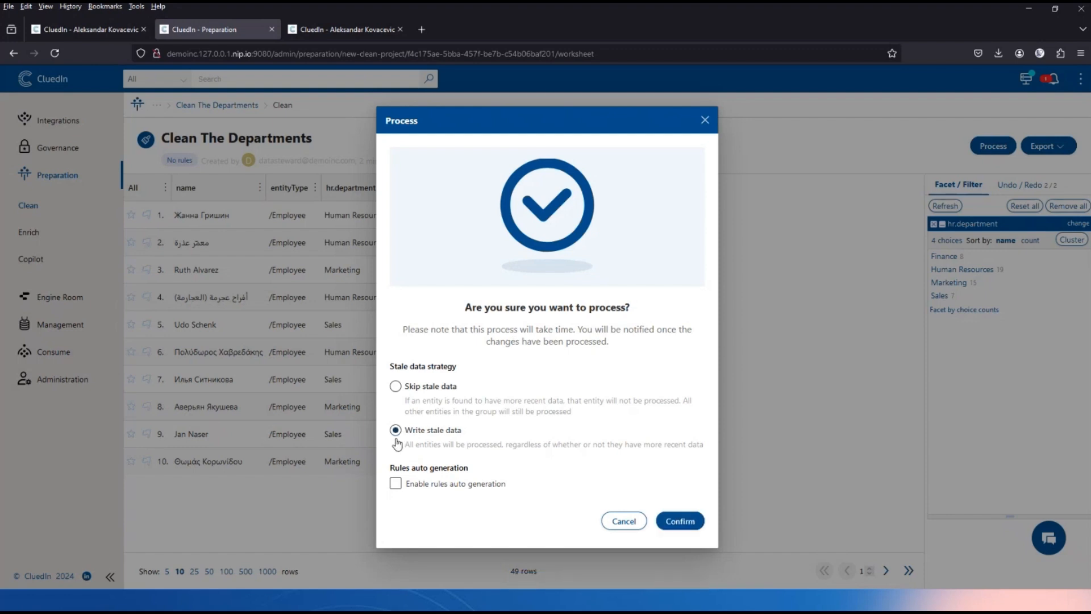
click(396, 483)
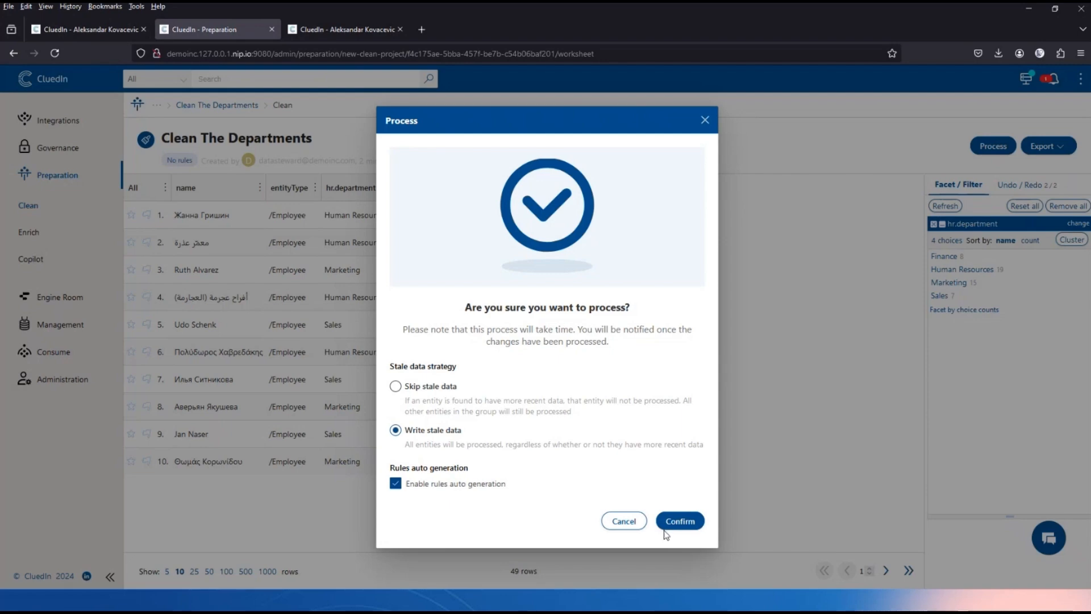
click(679, 521)
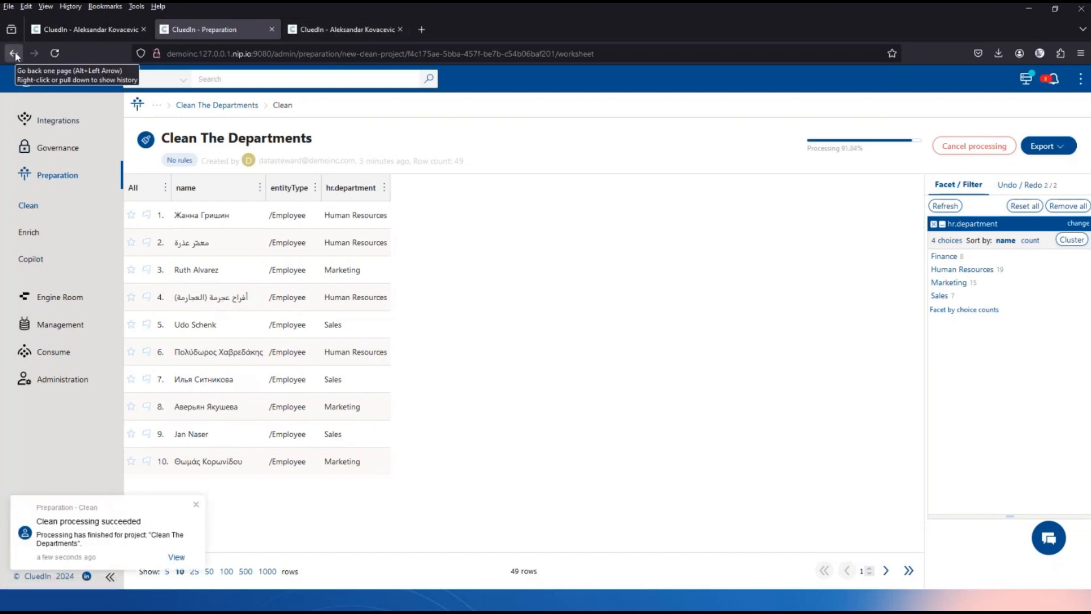
Go back through browser history to the CluedIn - Search employee results page.
click(14, 54)
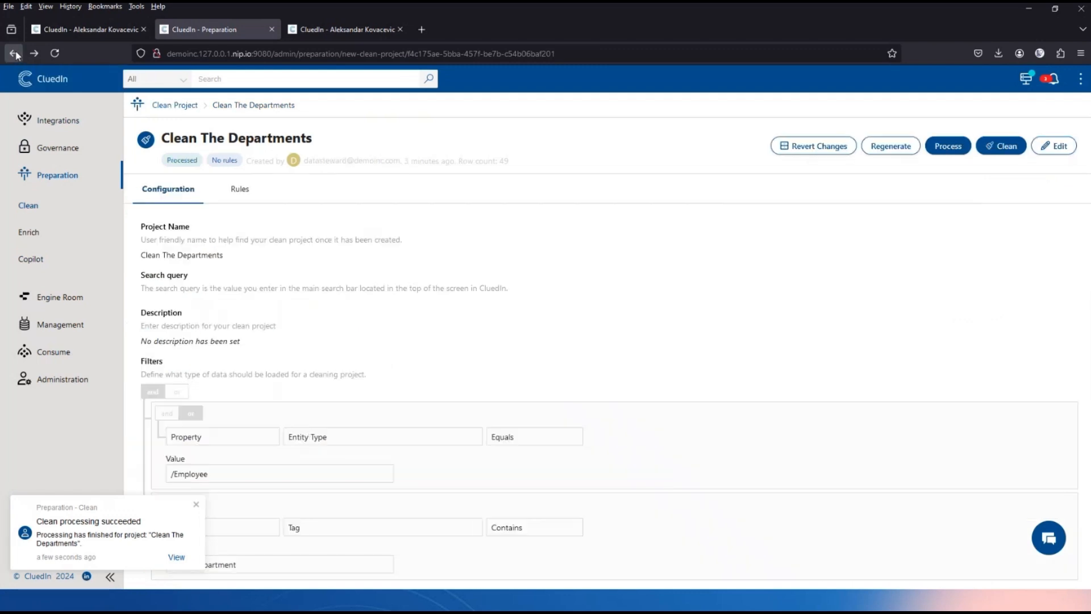
click(15, 54)
click(14, 54)
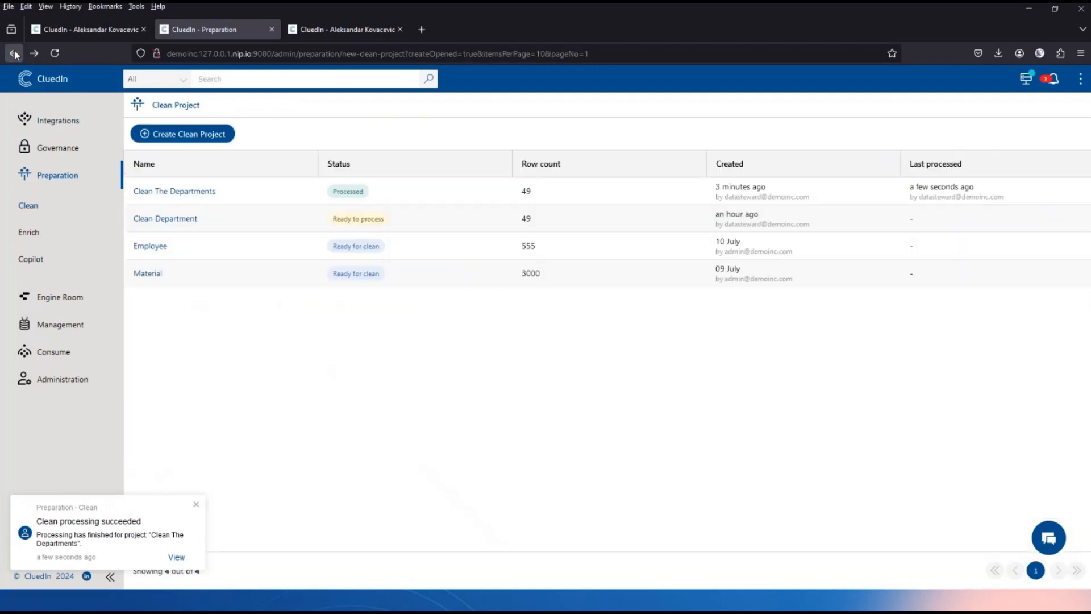
right_click(14, 54)
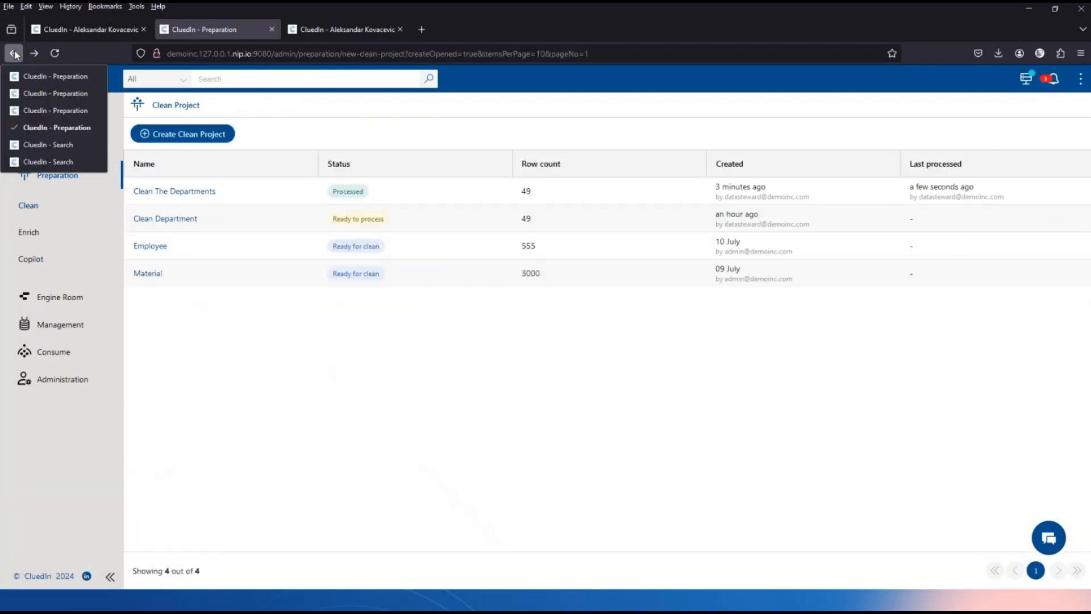
click(57, 161)
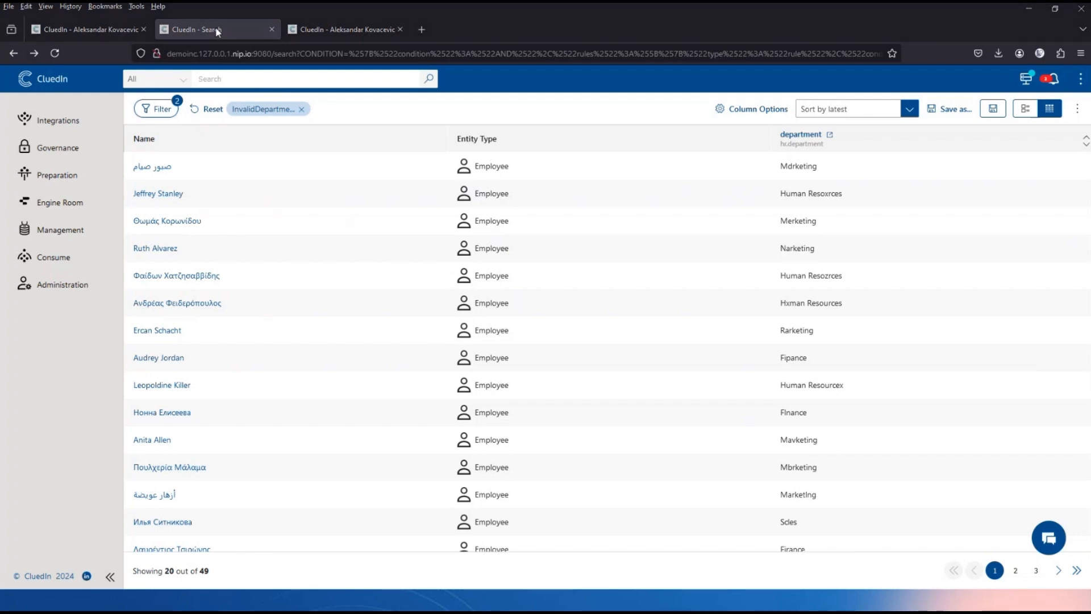
key(alt+Tab)
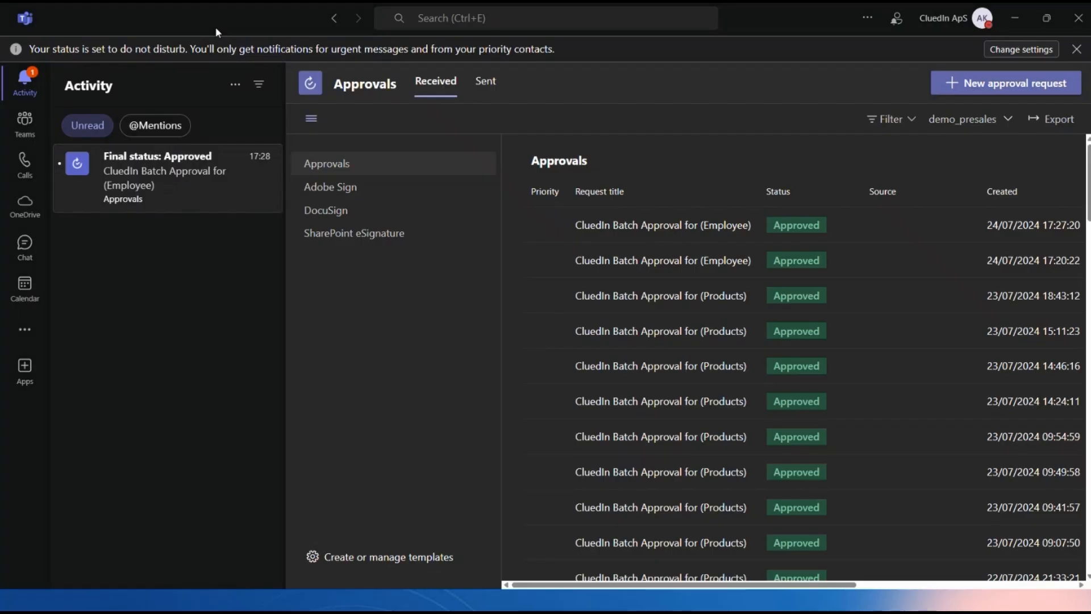
Skip the already-approved request and approve the Employee batch request covering 49 records.
click(195, 163)
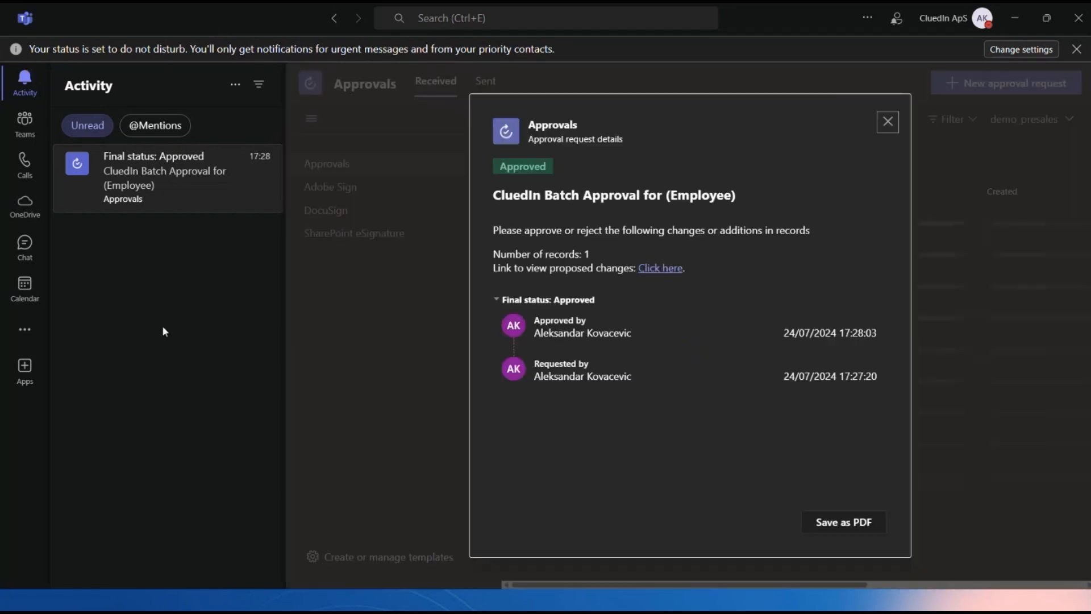
click(888, 121)
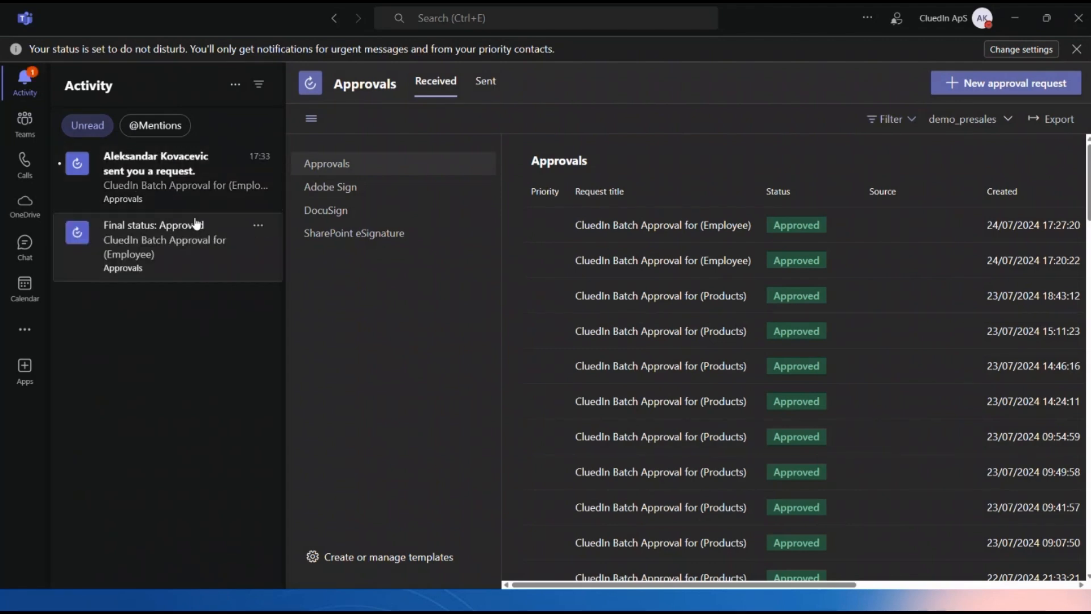
click(170, 184)
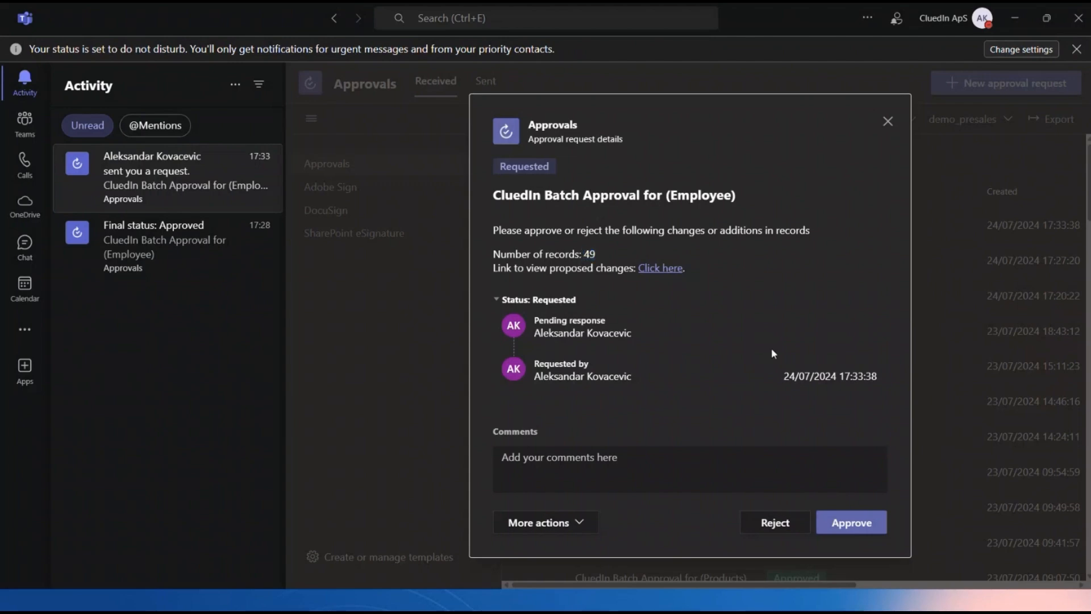
click(863, 529)
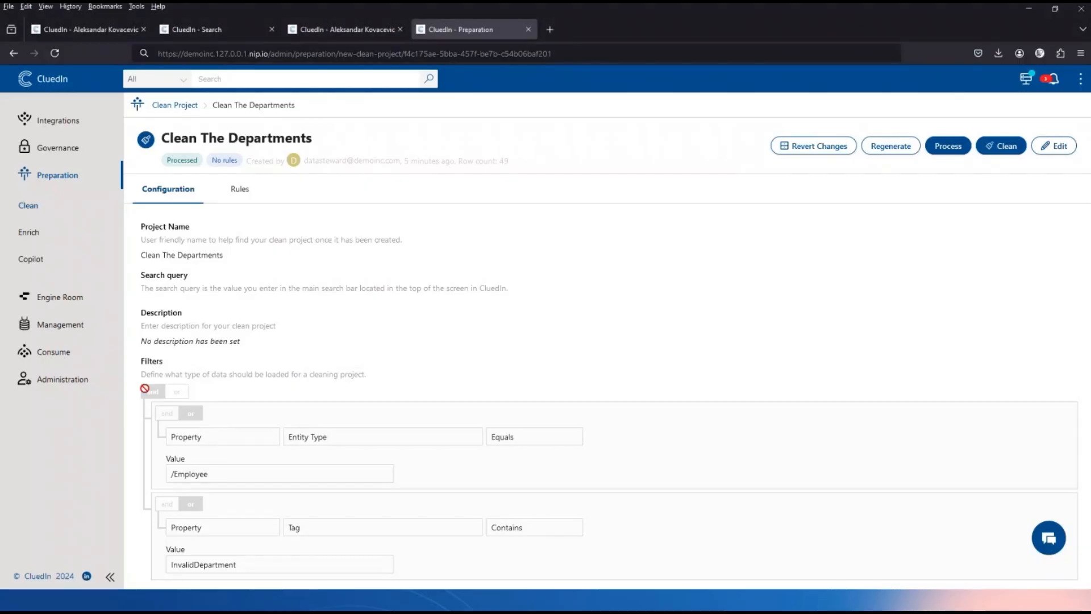
Reload the InvalidDepartment search to confirm it is empty, then go to Management.
click(203, 30)
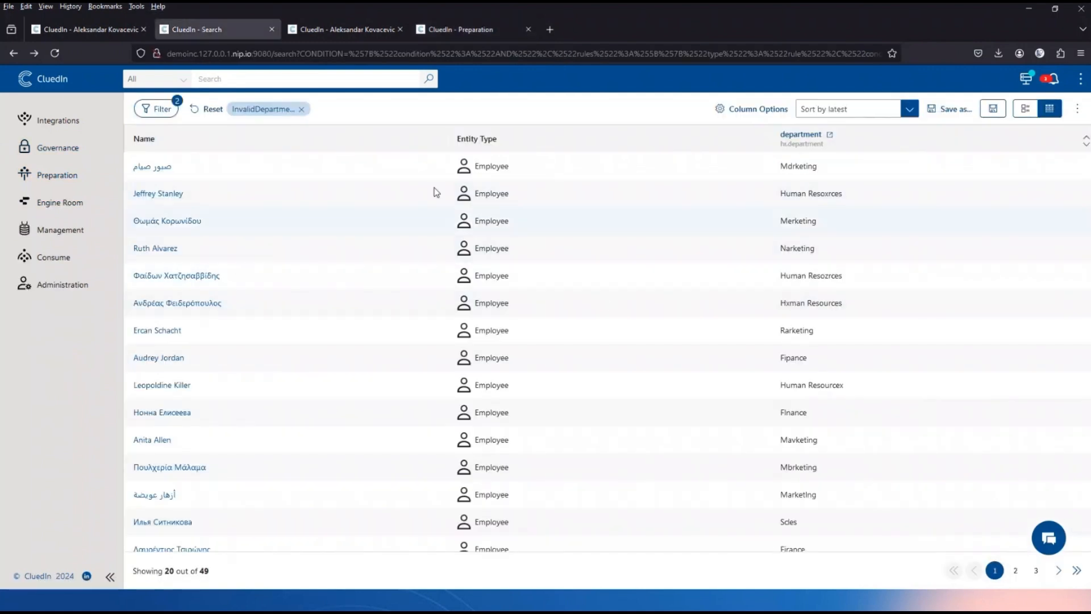
click(55, 53)
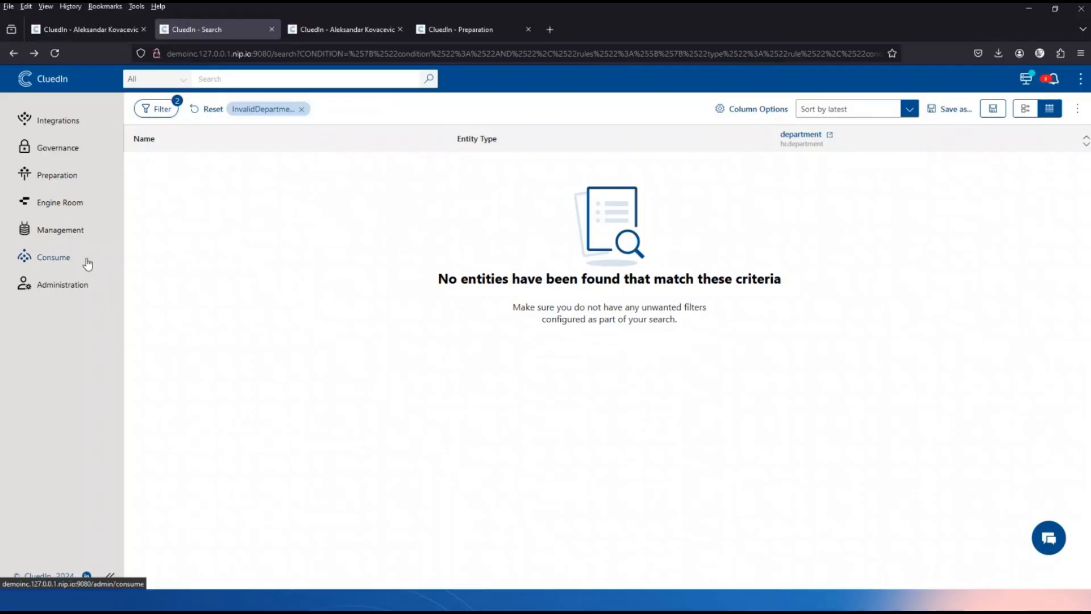
click(57, 234)
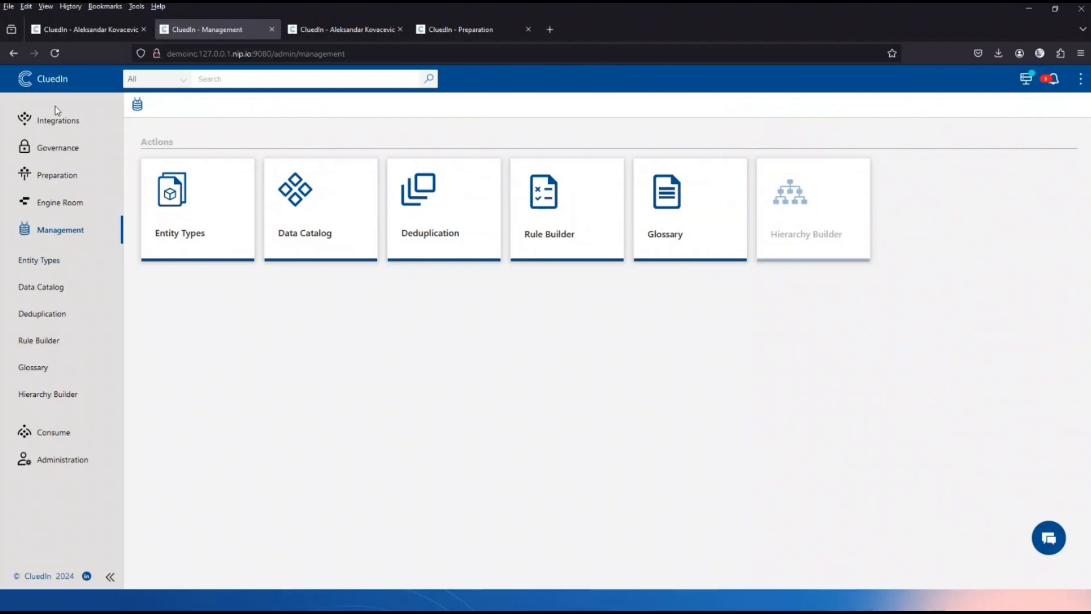
Create the 'New Employee Deduplication' project for the Employee entity type and view its Matching Rules.
click(446, 221)
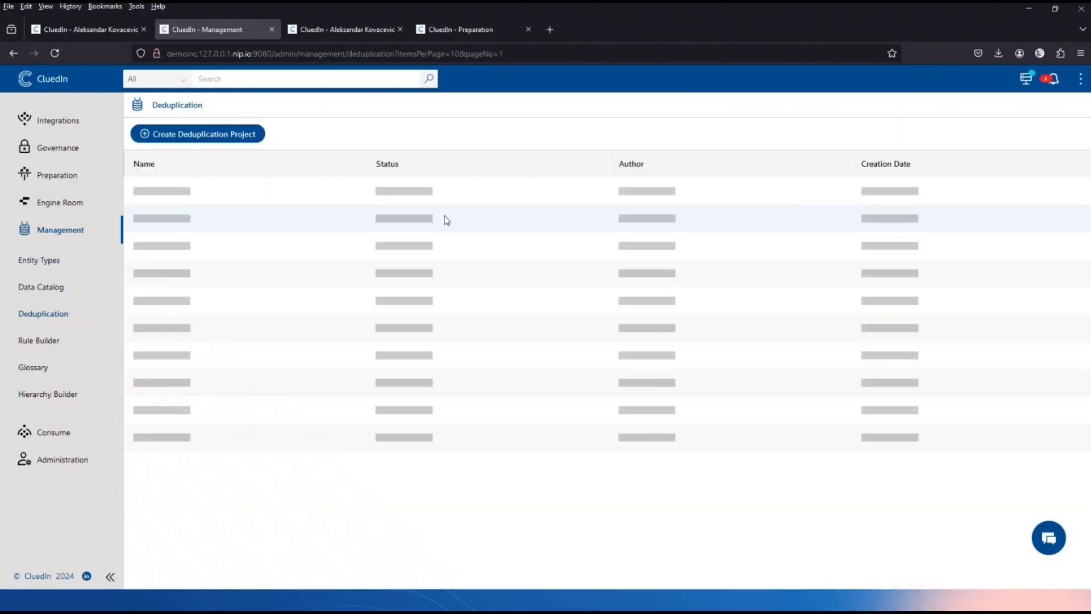
click(216, 135)
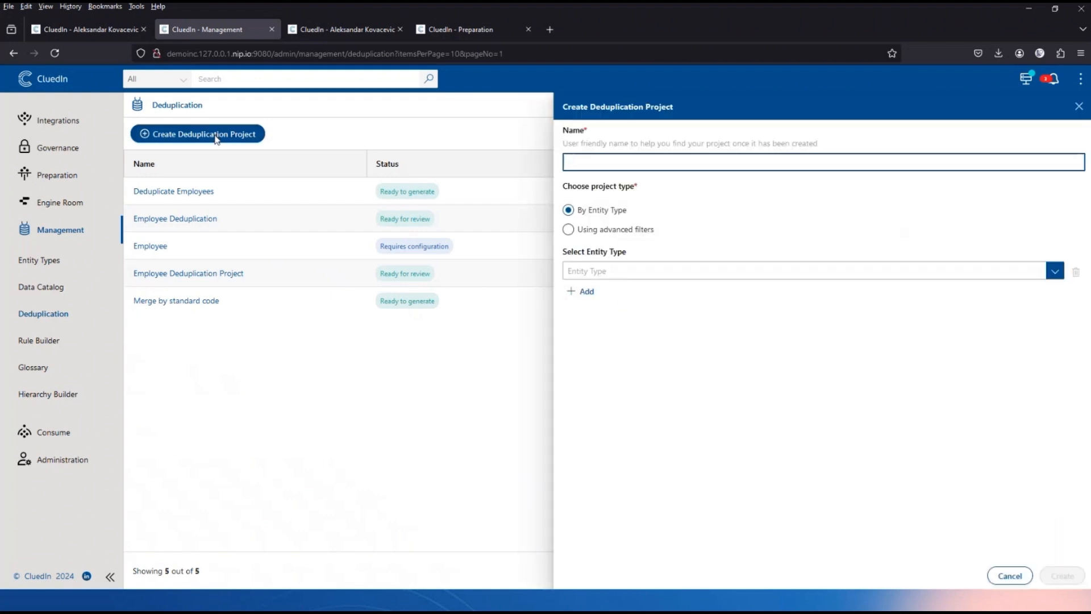
text(New Employee Deduplication)
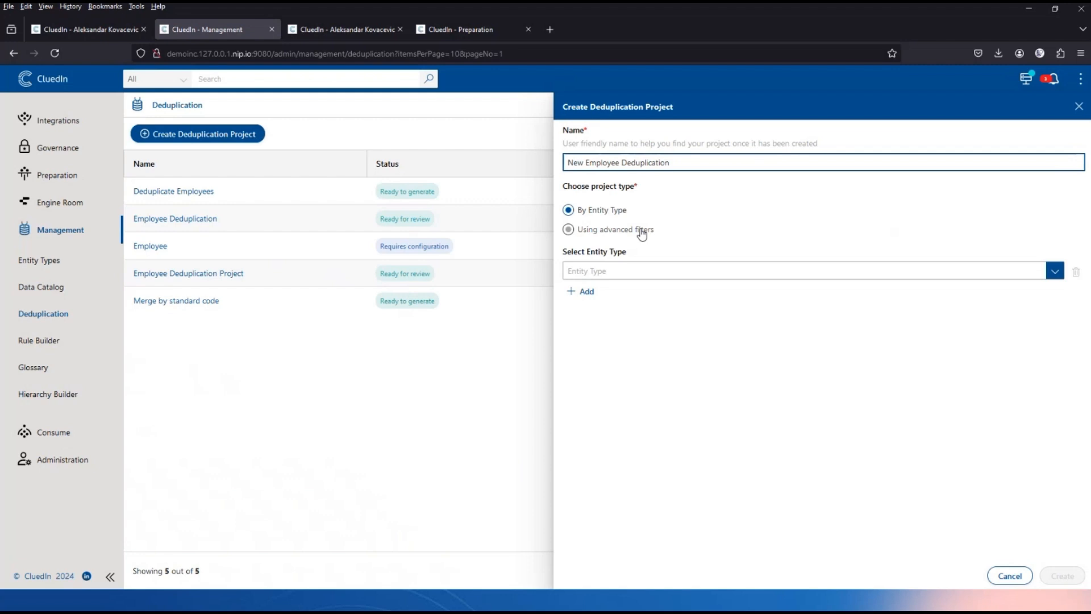
click(662, 271)
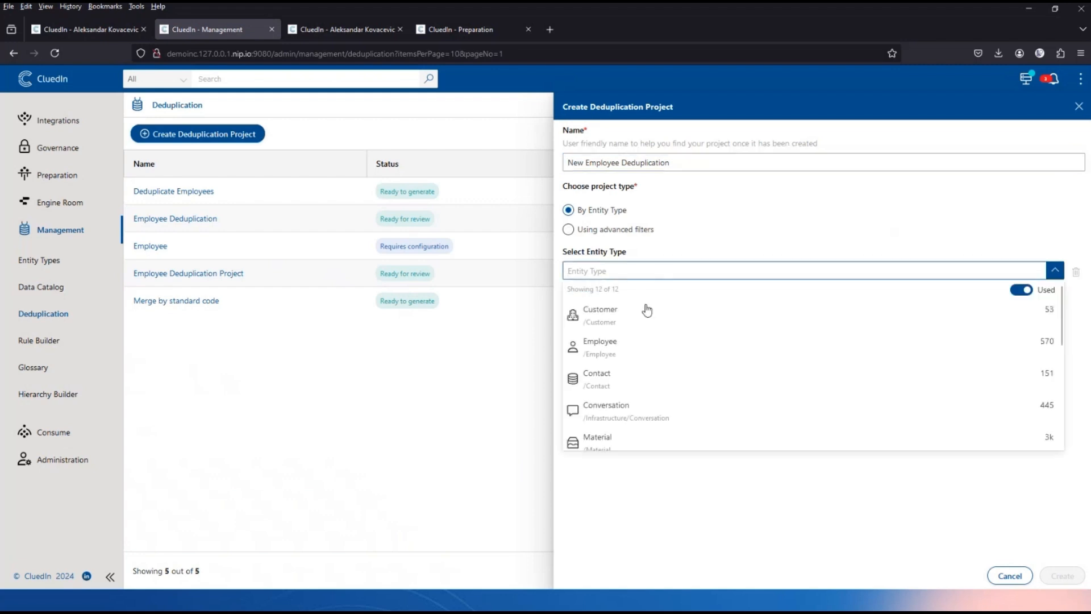
click(631, 346)
click(1060, 577)
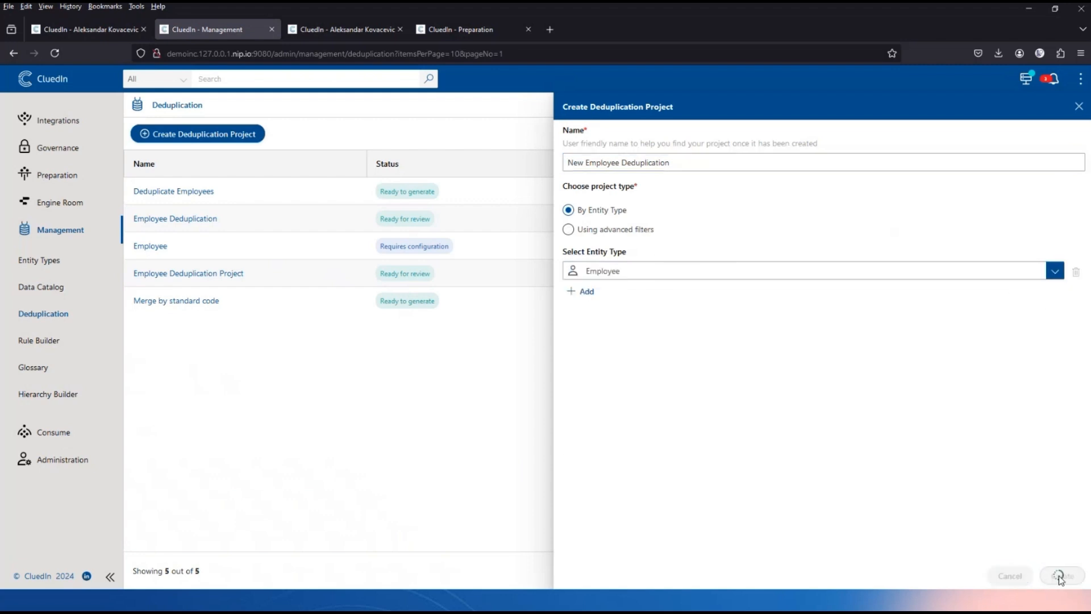
click(256, 196)
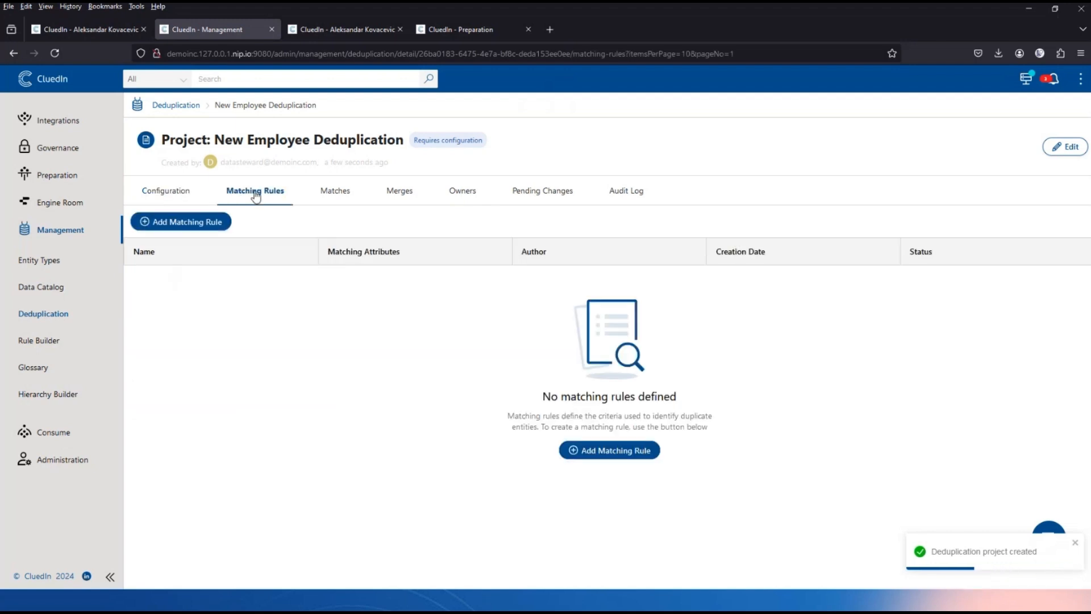
Start rule 'First Name and Last Name' with a First Name criterion: employee.firstName, Fuzzy match - Sift4, 75%.
click(178, 225)
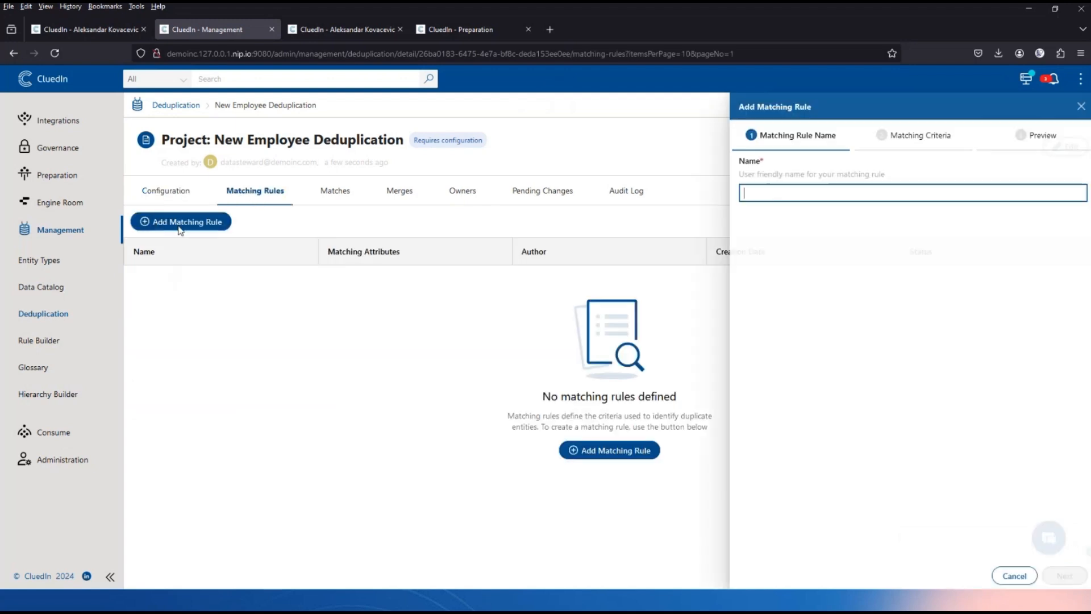
text(First)
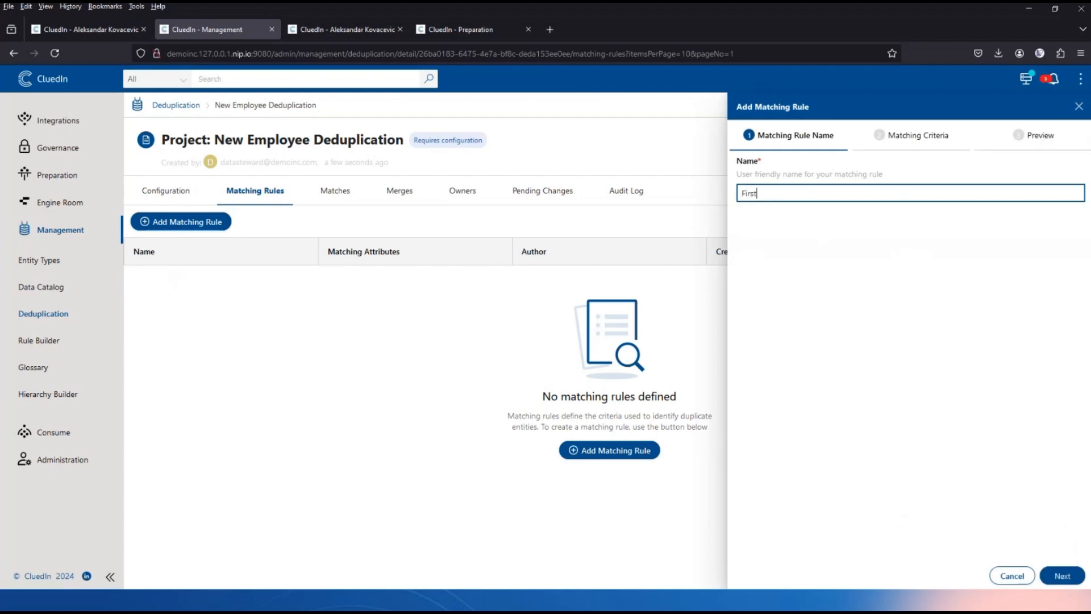
text( Name and Last Name)
click(1062, 576)
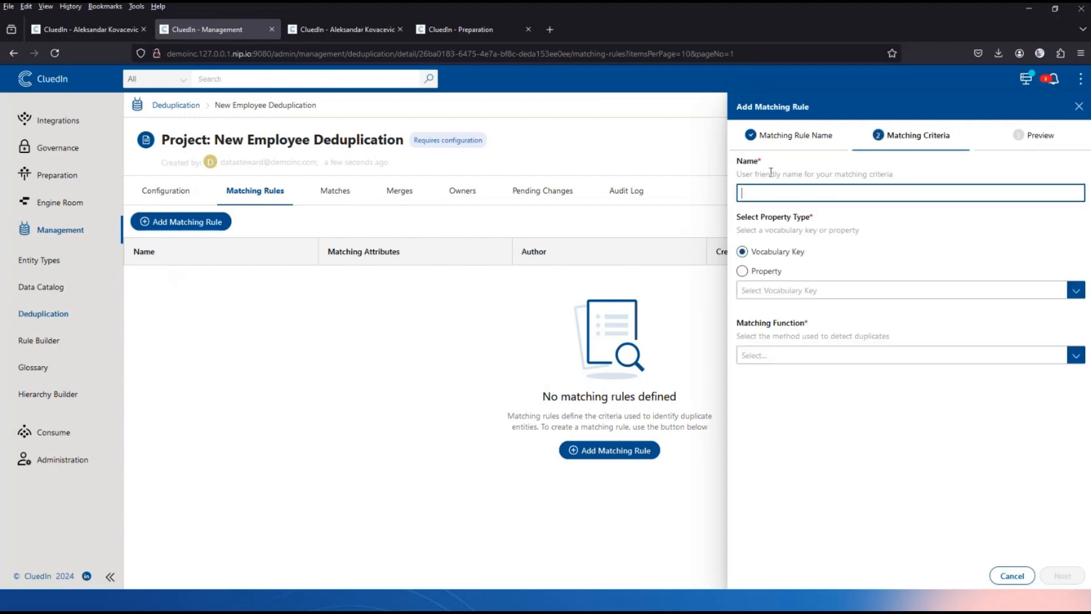
text(First Name)
click(821, 288)
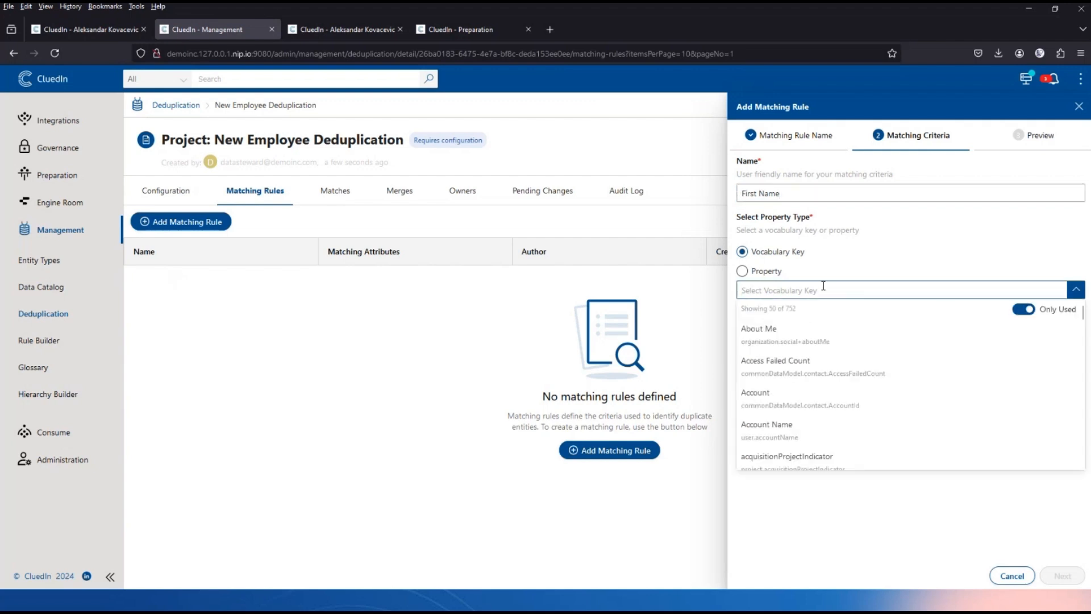
text(employee.first)
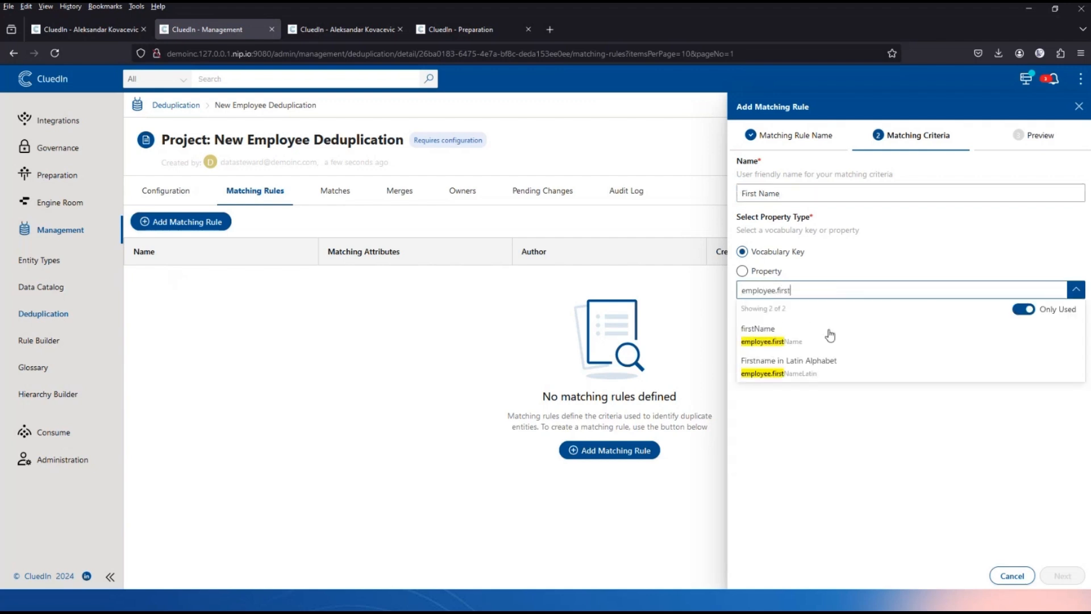
click(830, 335)
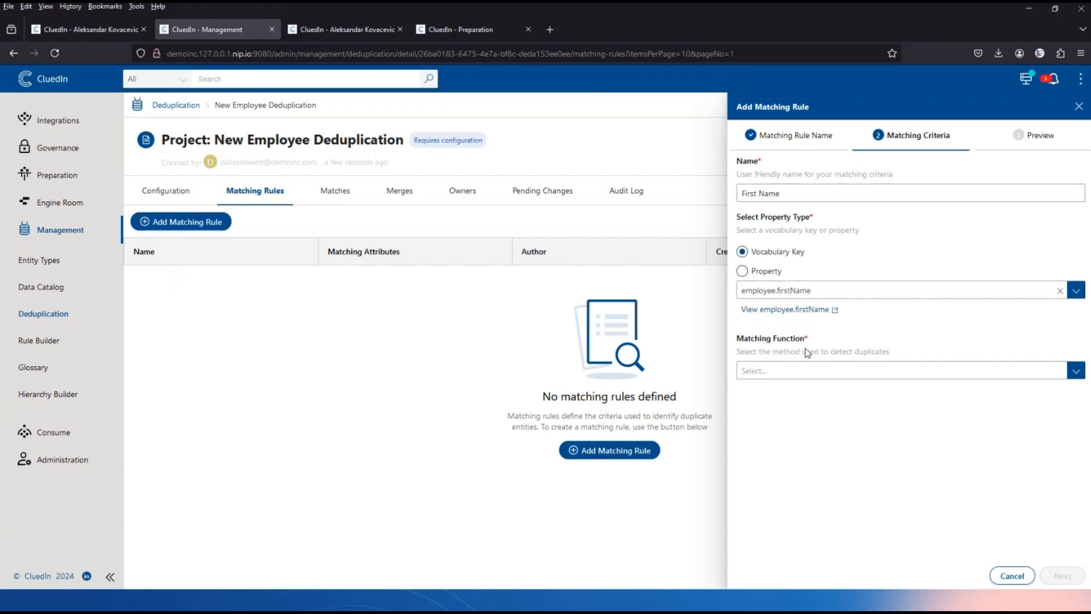
click(792, 371)
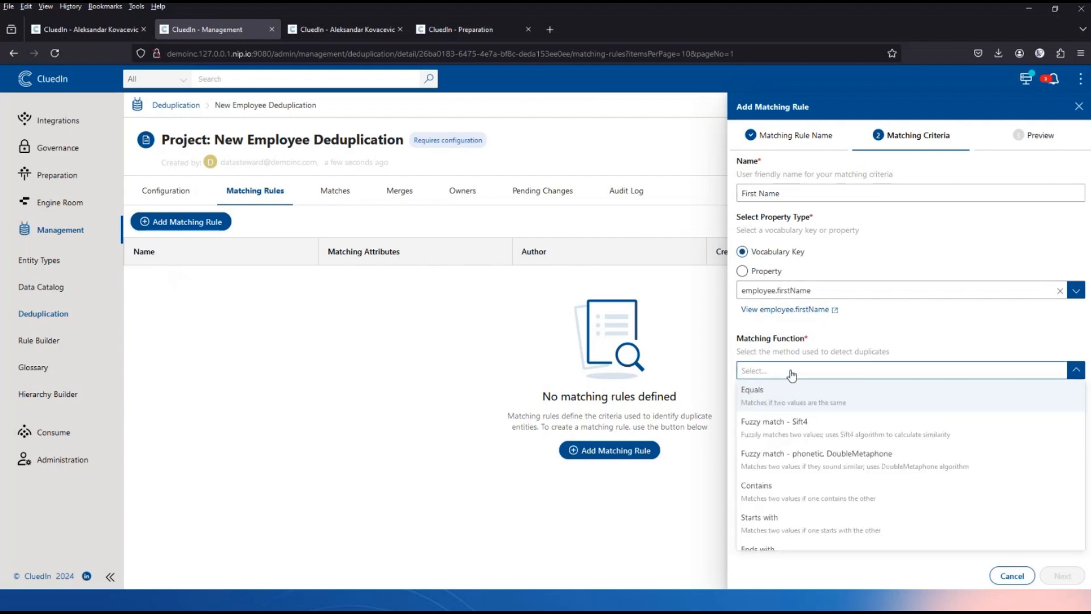
click(815, 429)
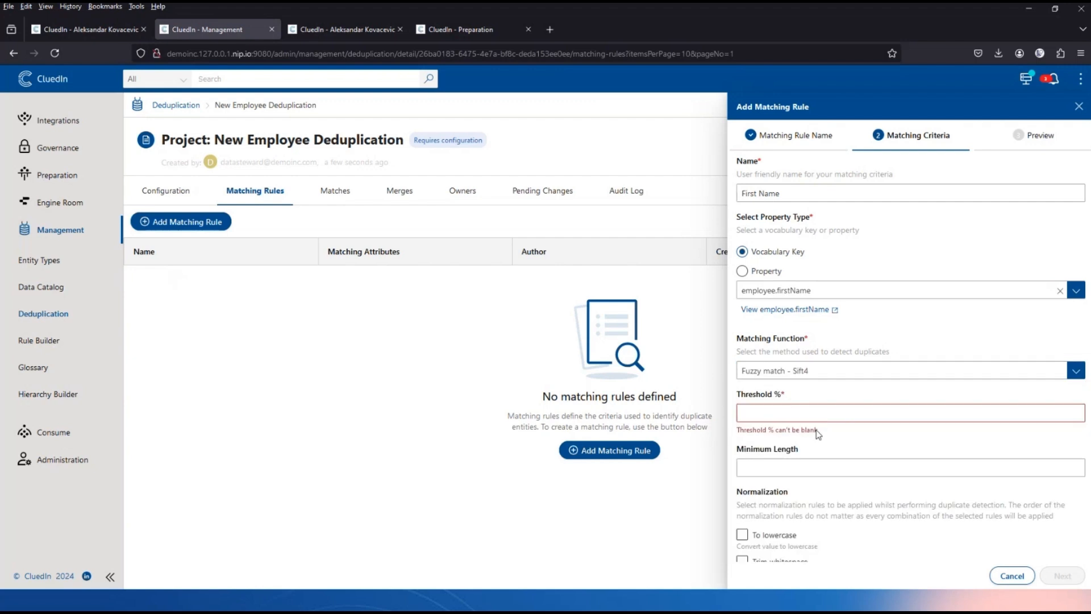
click(766, 410)
text(75)
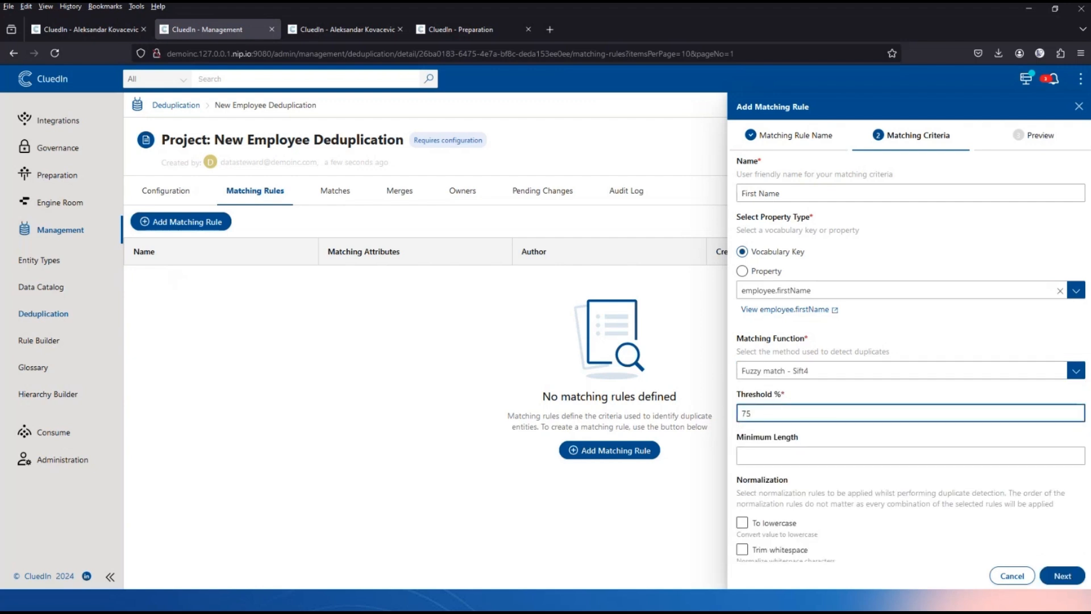
click(850, 393)
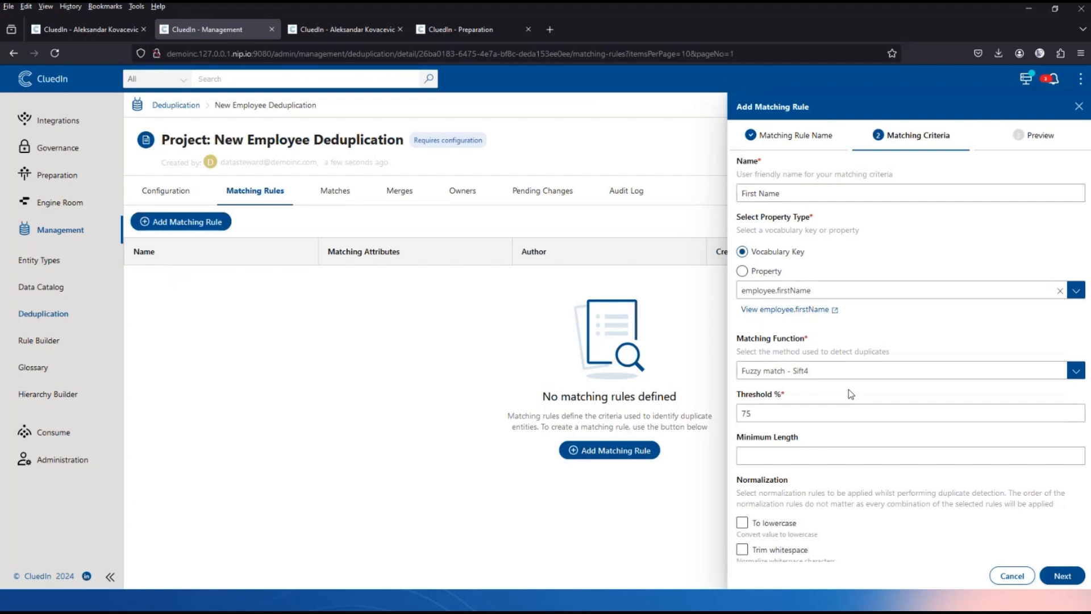
Enable lowercase, whitespace, punctuation, special-character, diacritic, name-variation, nickname and transliteration normalizations for First Name.
scroll(891, 396, down, 5)
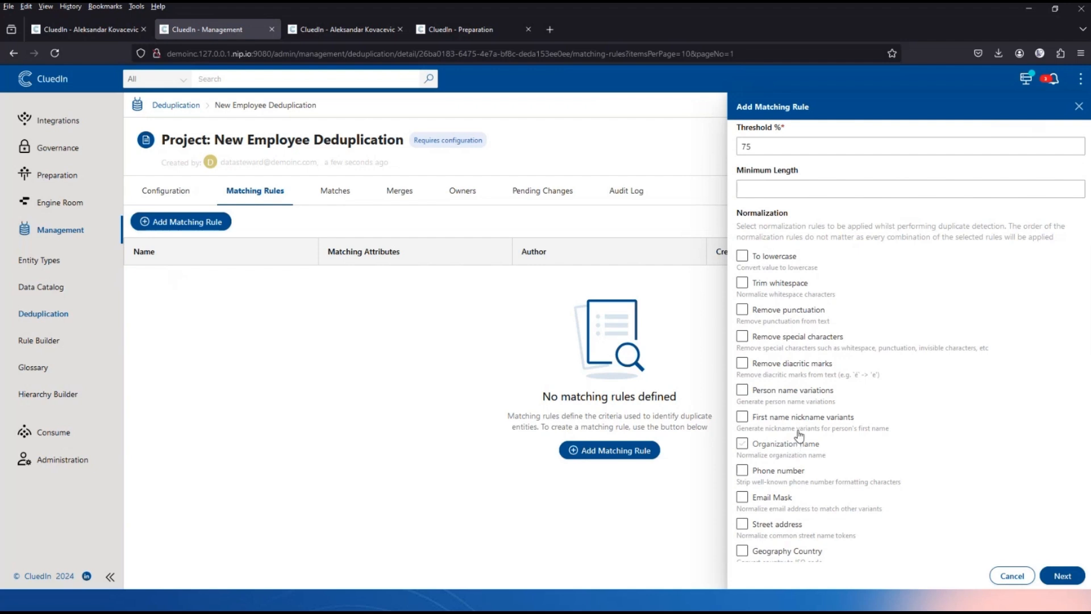
click(742, 258)
click(742, 284)
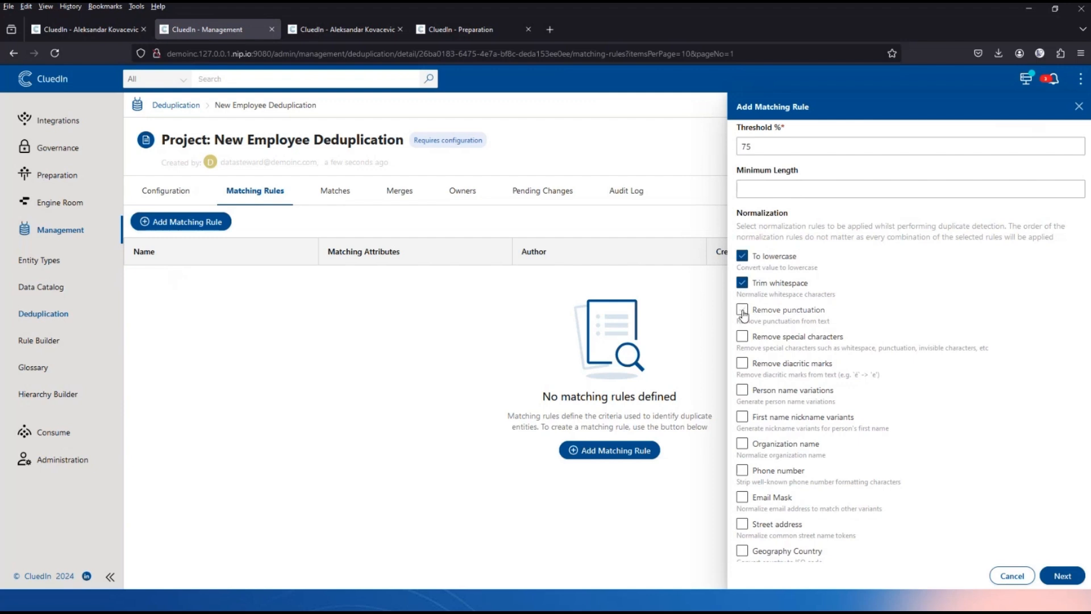
click(742, 310)
click(742, 338)
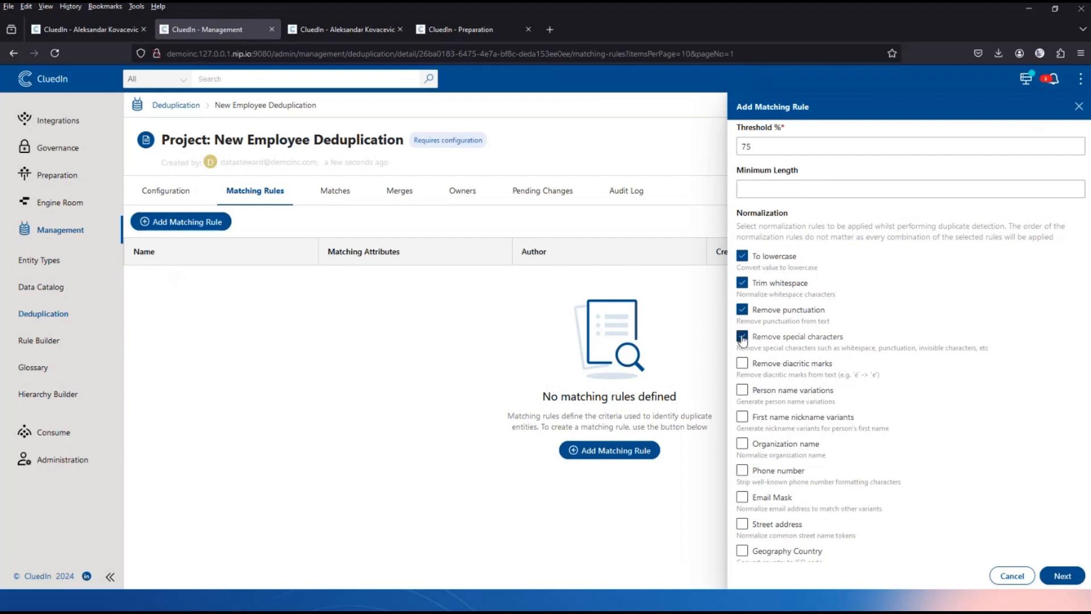
click(742, 365)
click(744, 397)
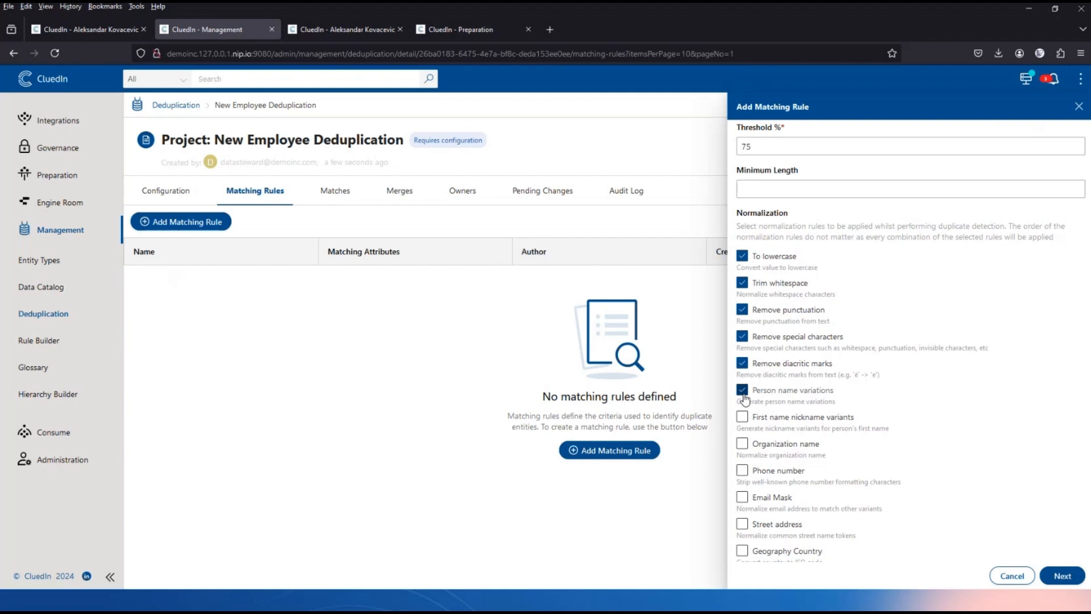
click(742, 418)
scroll(901, 409, down, 3)
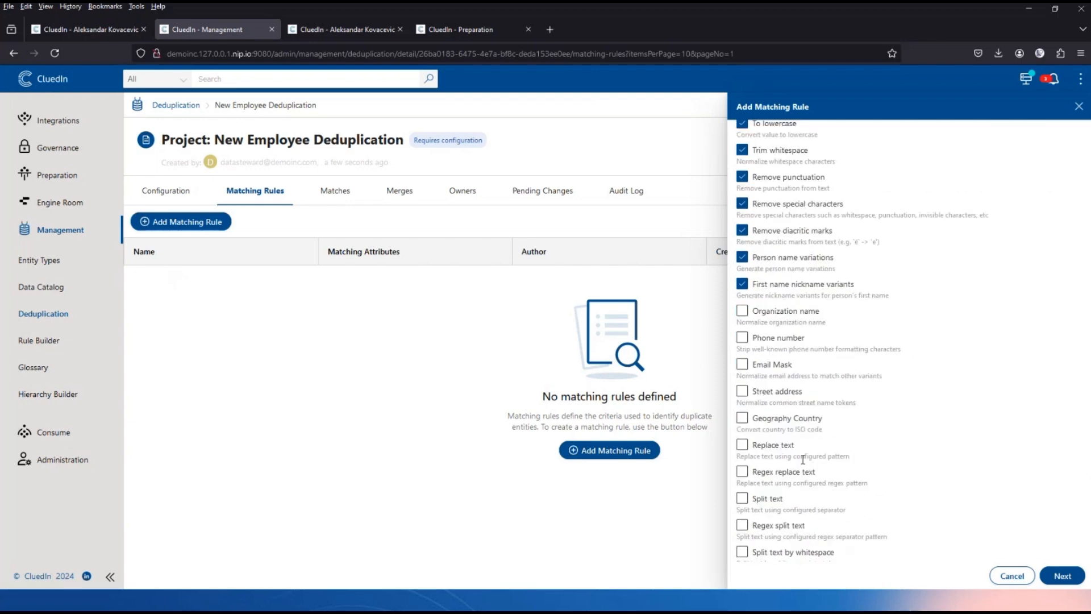
scroll(803, 459, down, 1)
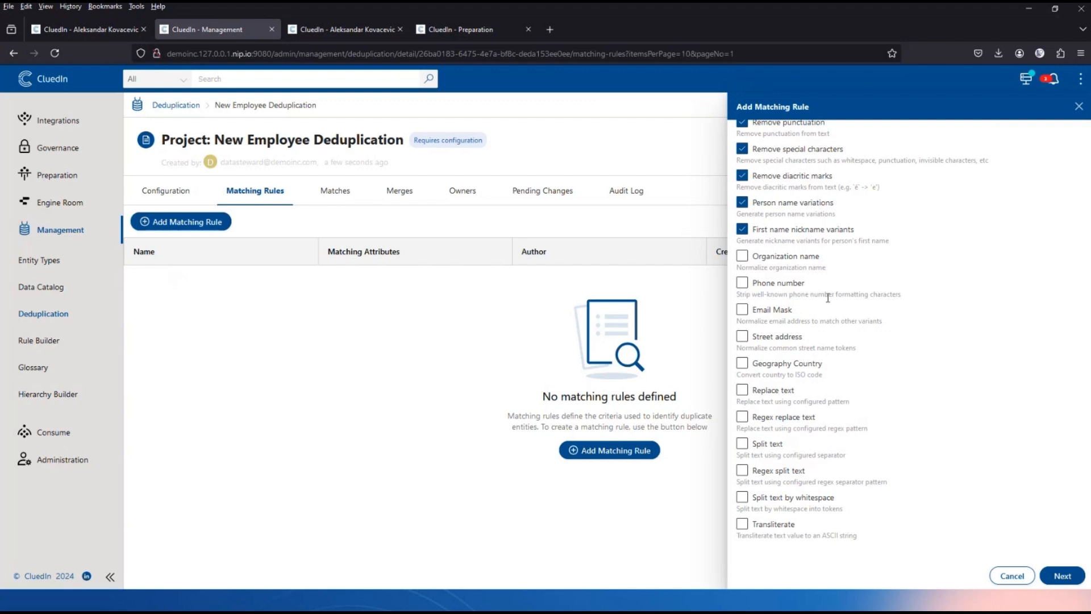
click(742, 524)
click(1063, 577)
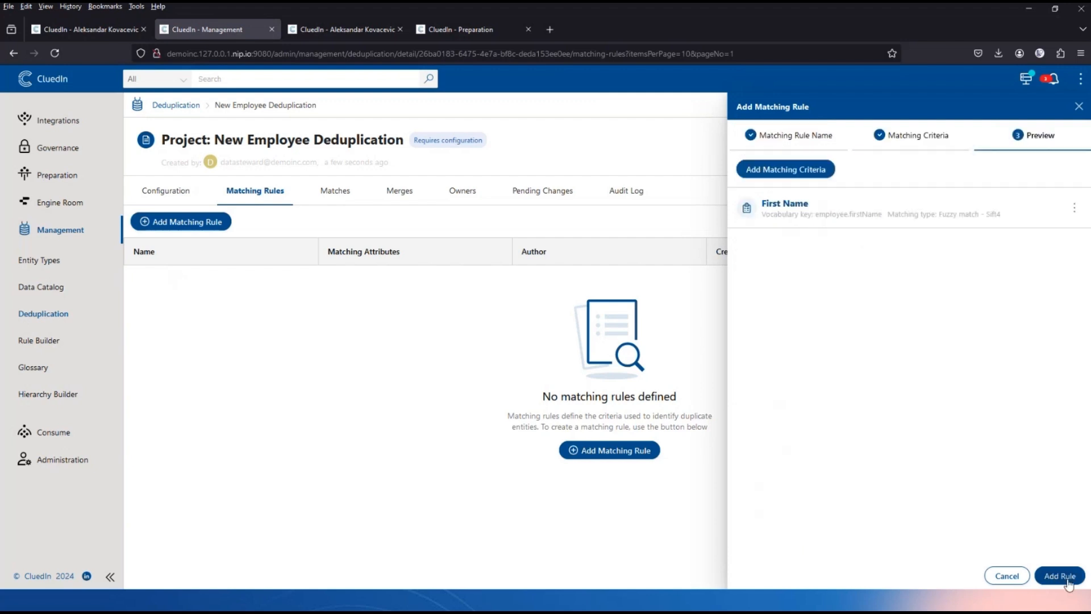
Add a Last Name criterion on employee.lastName using Fuzzy match - Sift4 at a 75% threshold.
click(794, 170)
text(Las)
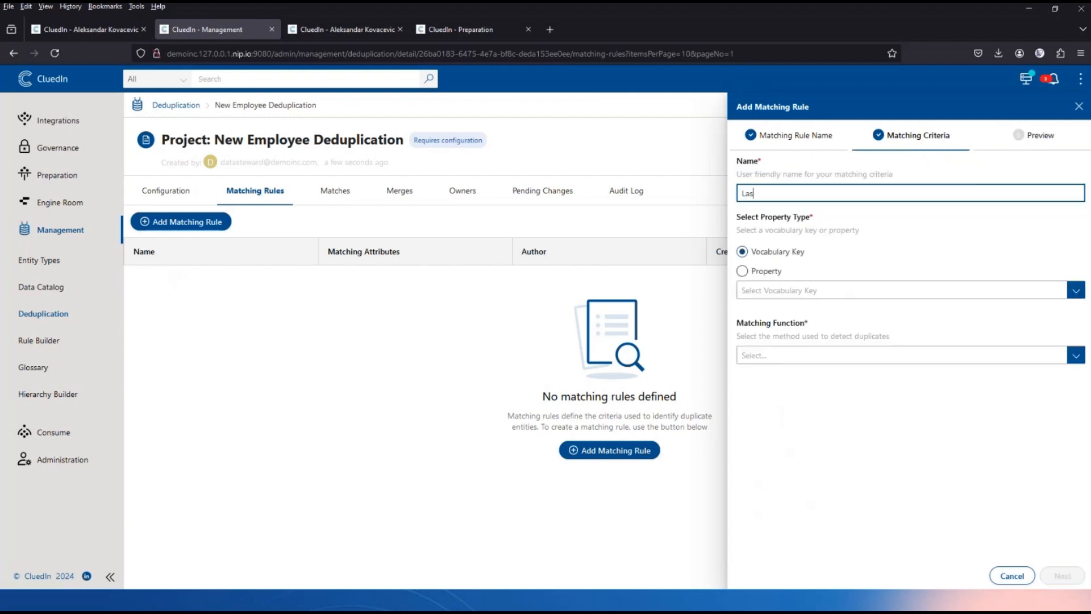
text(t Name)
click(808, 288)
text(Last)
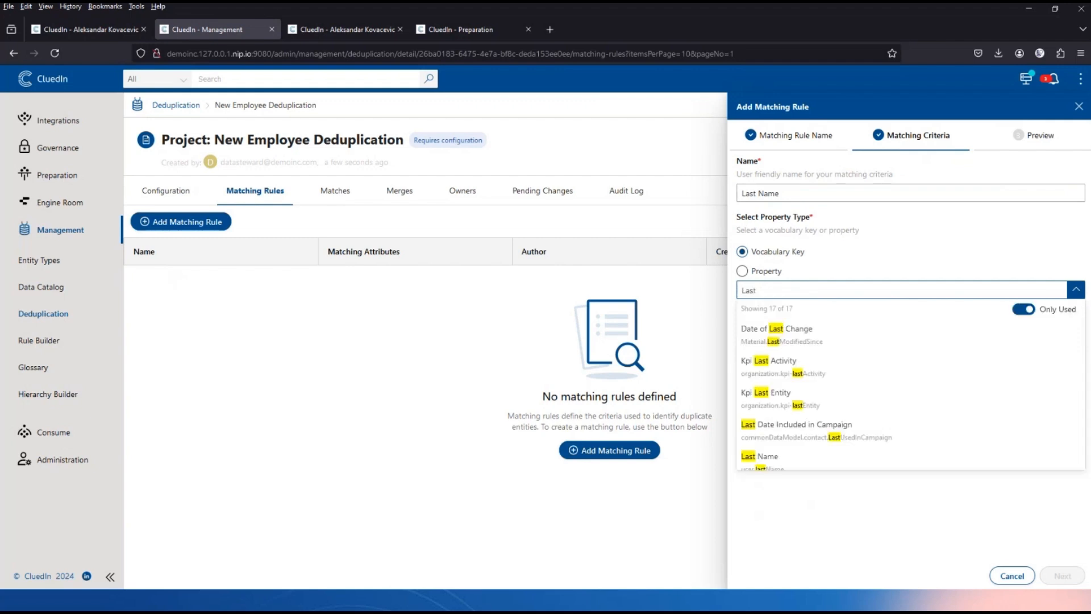
text(Name)
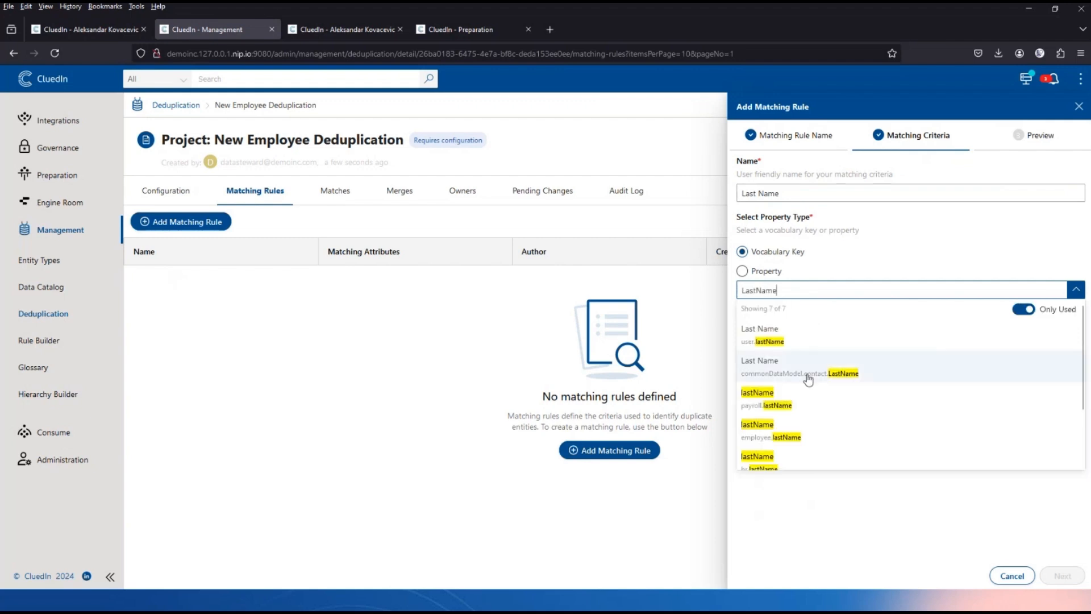
click(814, 427)
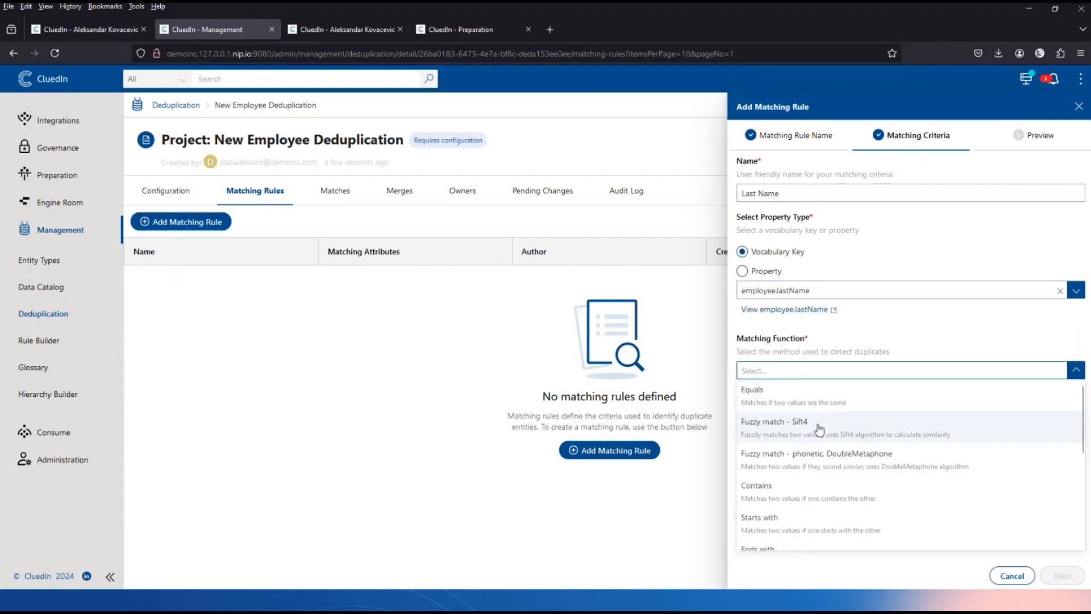
click(818, 428)
click(799, 414)
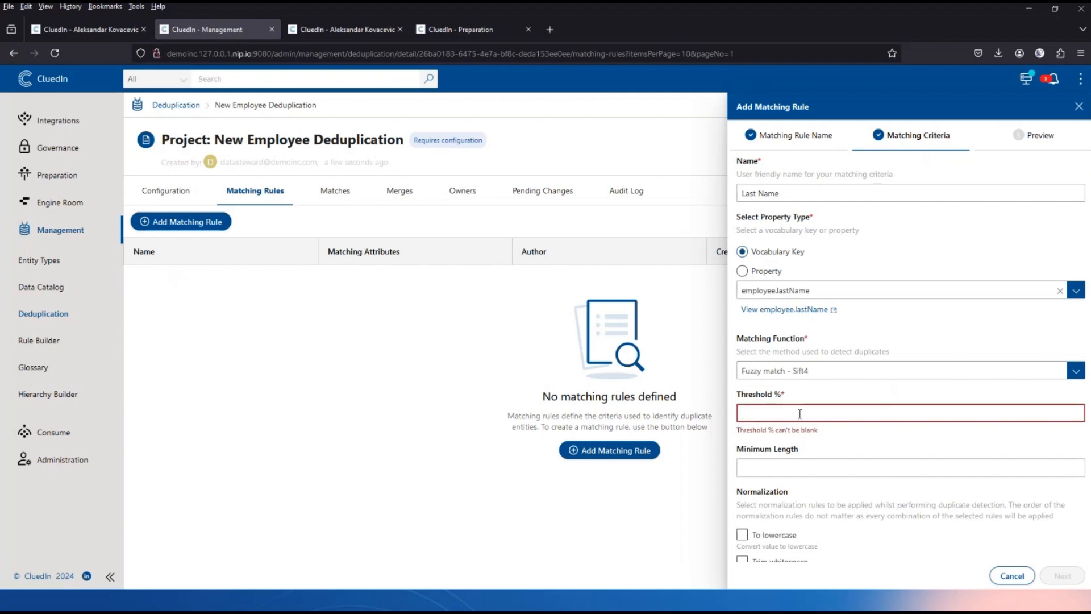
text(74)
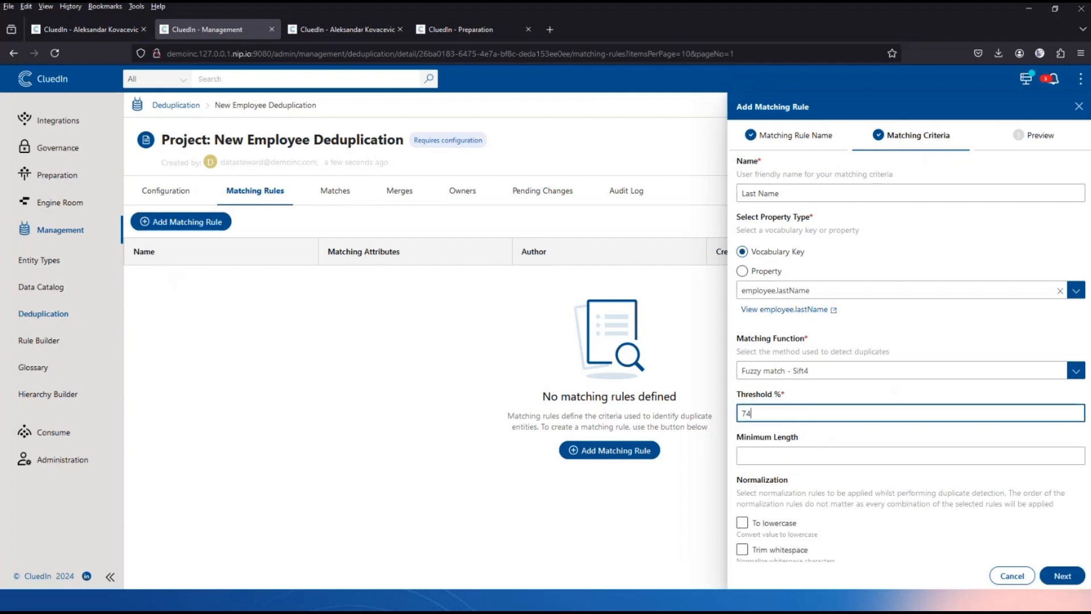
click(832, 435)
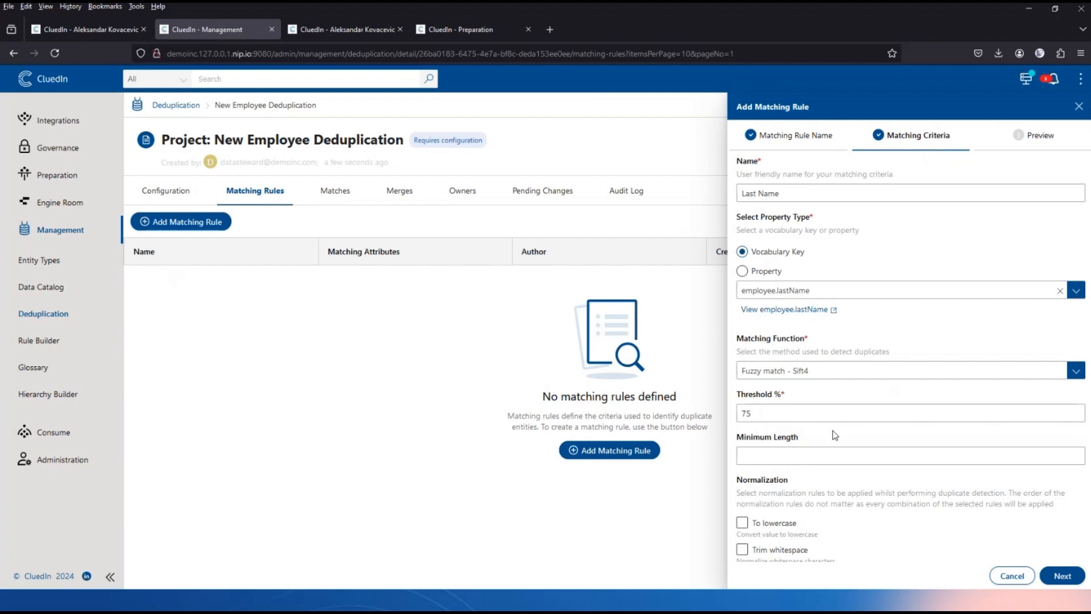
Enable lowercase, whitespace, punctuation, special-character, diacritic, name-variation and transliteration normalizations for Last Name, then preview.
scroll(868, 436, down, 2)
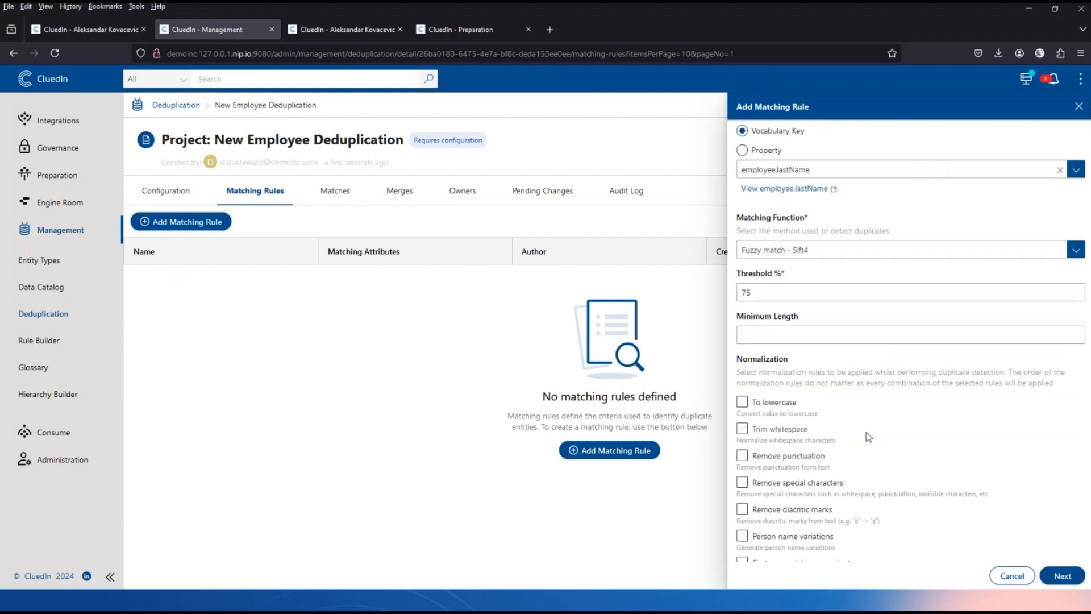
click(776, 403)
click(773, 433)
click(774, 458)
click(775, 484)
click(783, 514)
scroll(781, 511, down, 3)
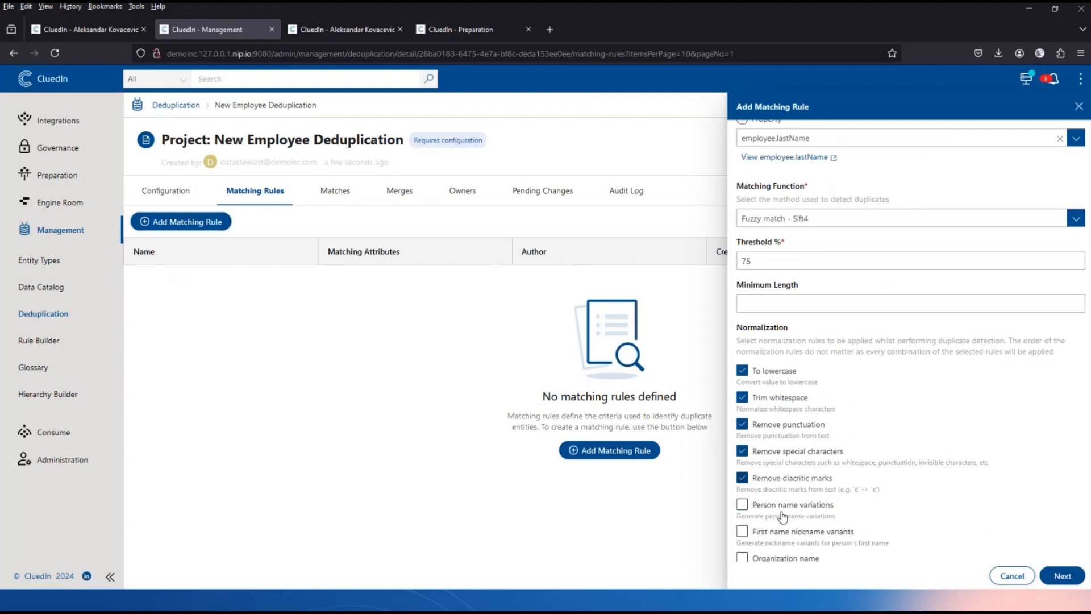
click(764, 390)
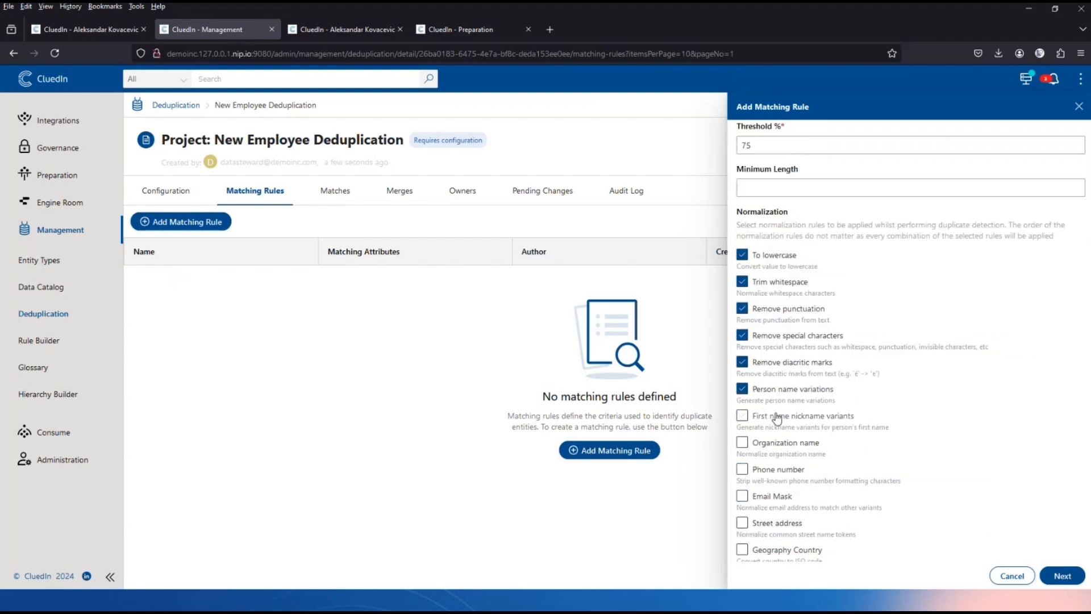
scroll(792, 404, down, 4)
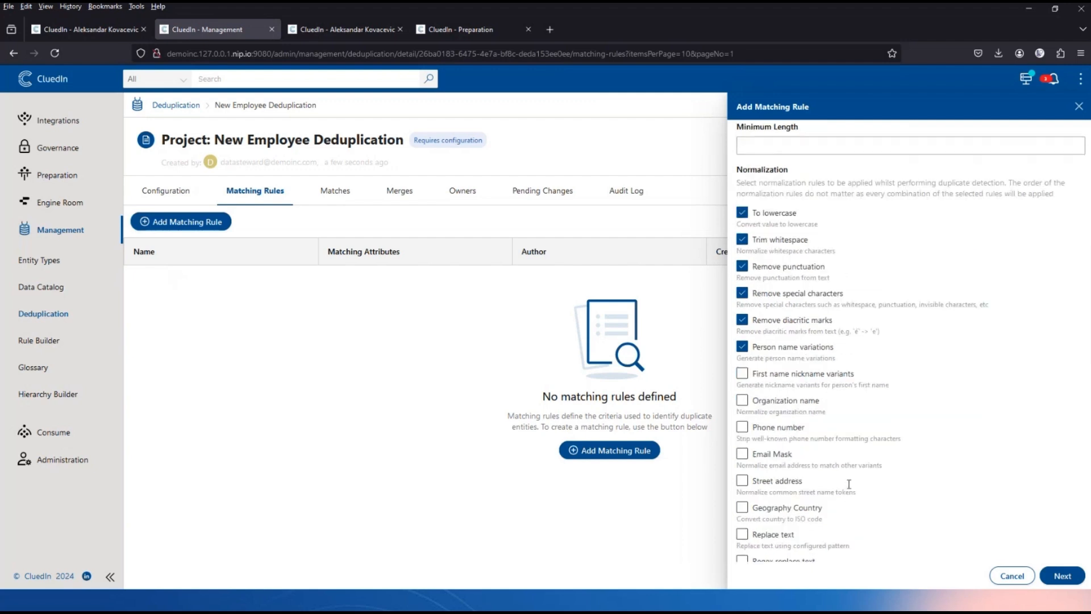
click(777, 526)
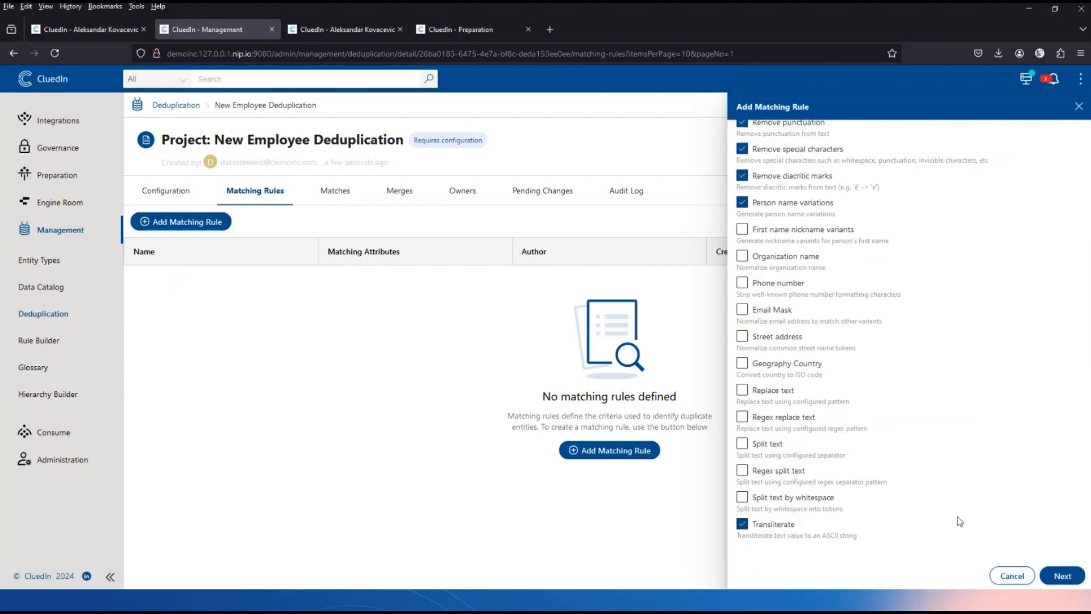
scroll(958, 519, up, 3)
click(1061, 577)
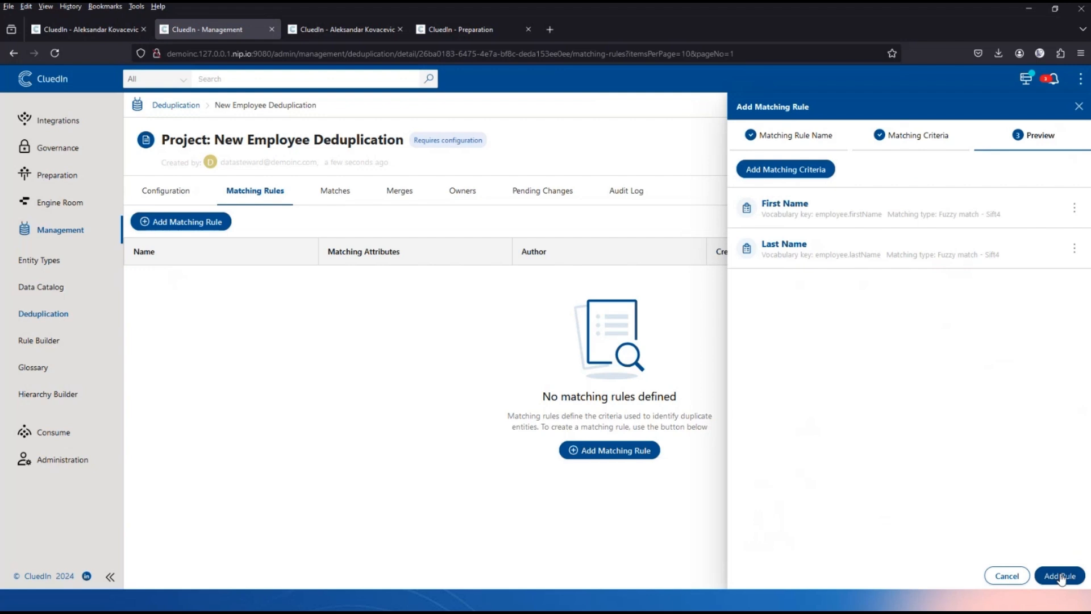
Save the First Name and Last Name rule and generate matches, yielding 42 duplicate groups.
click(1061, 578)
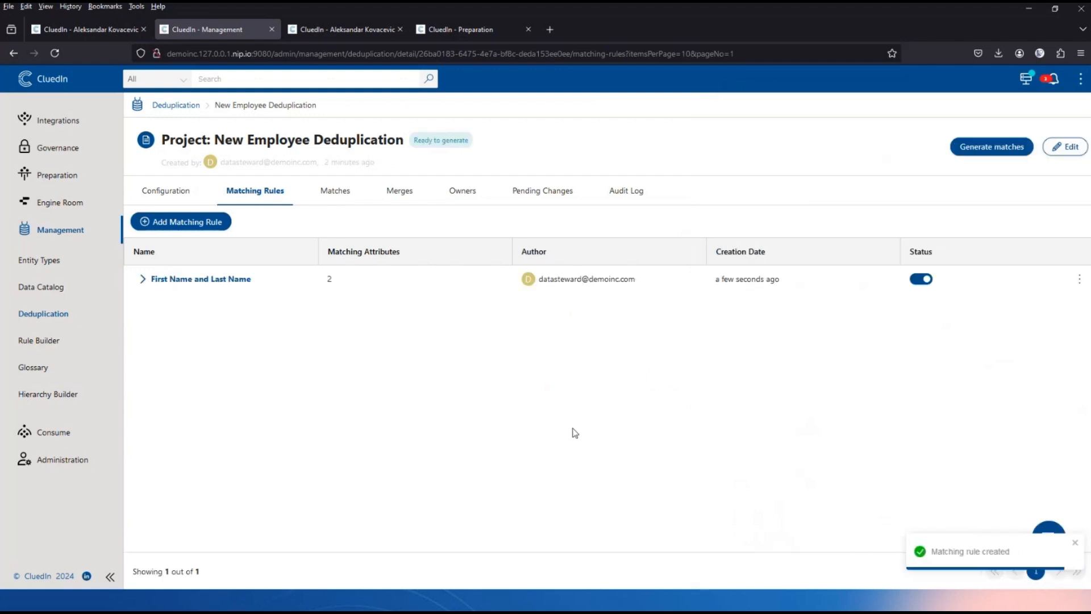
click(993, 147)
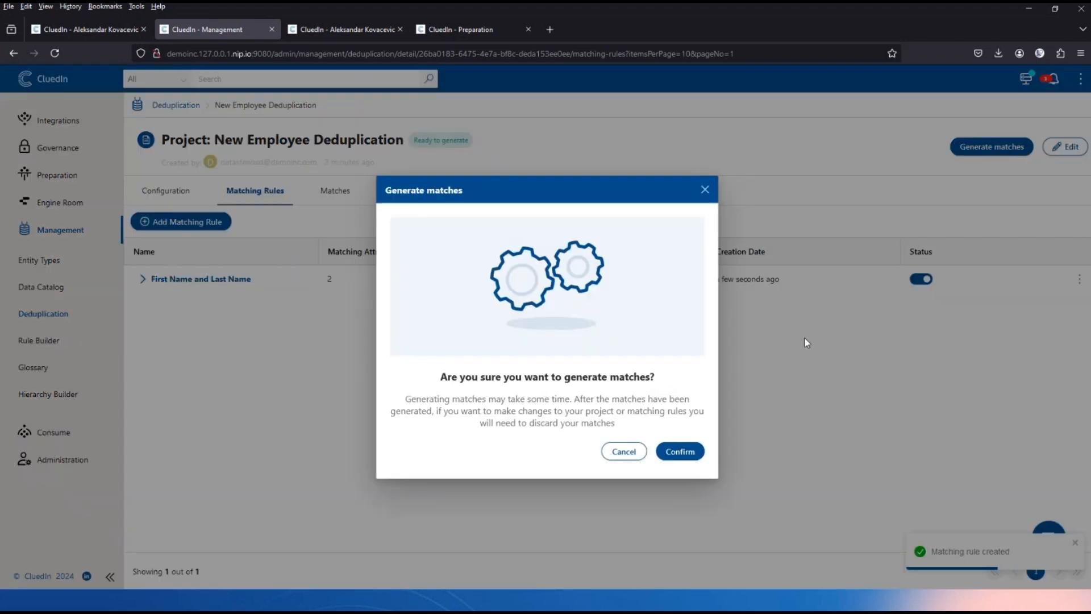
click(695, 450)
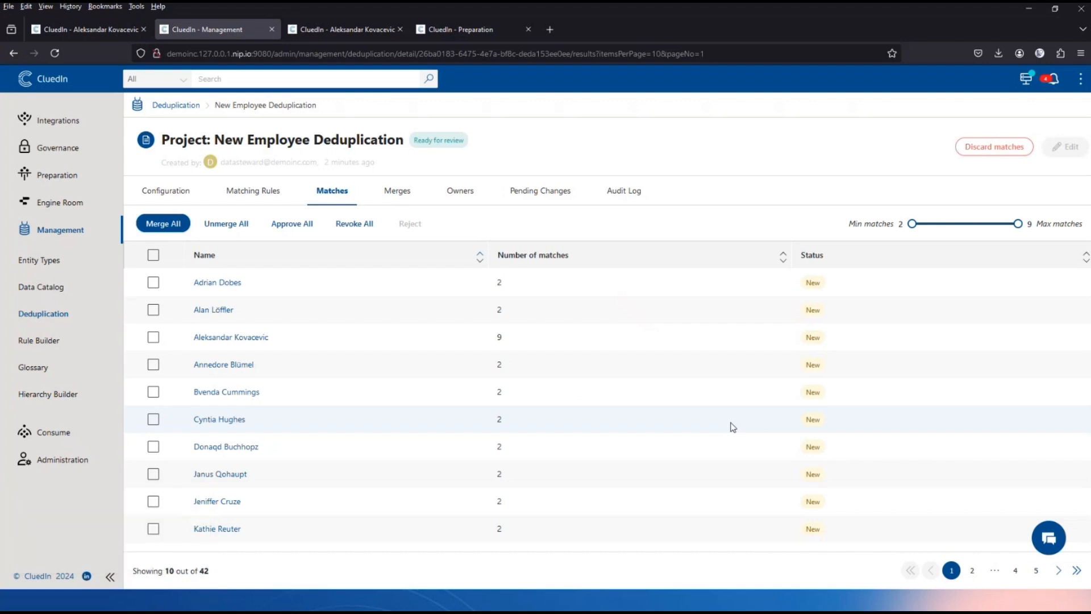
click(264, 338)
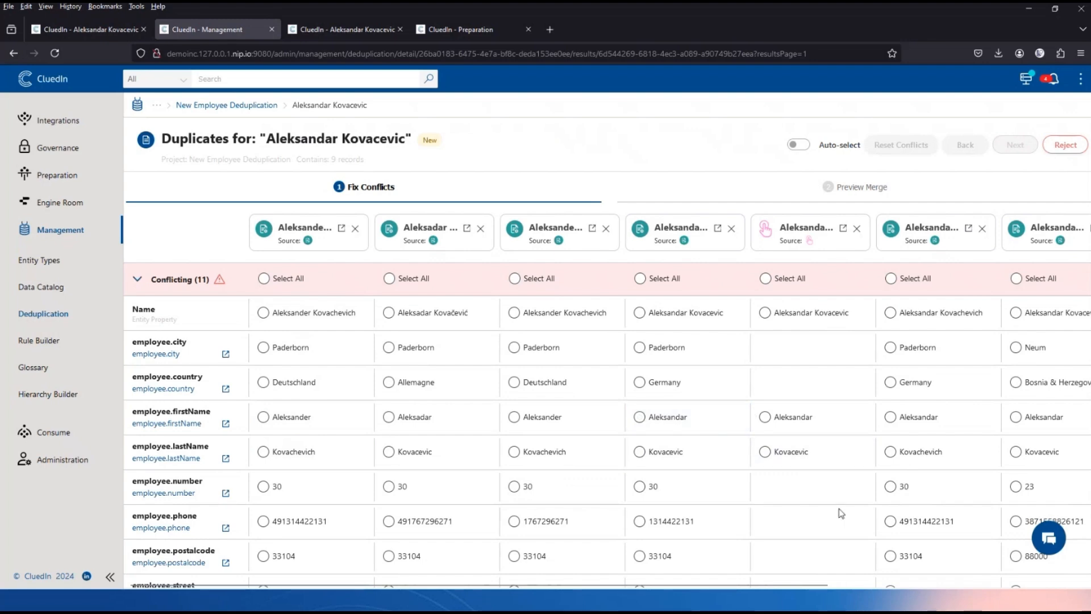
scroll(779, 513, right, 3)
scroll(778, 513, right, 3)
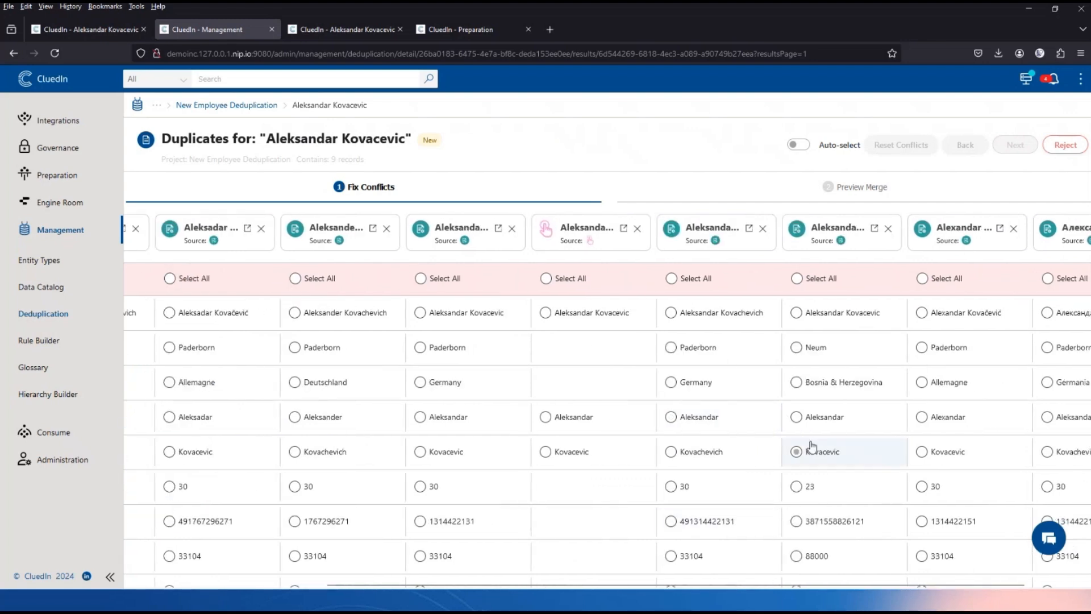
click(835, 349)
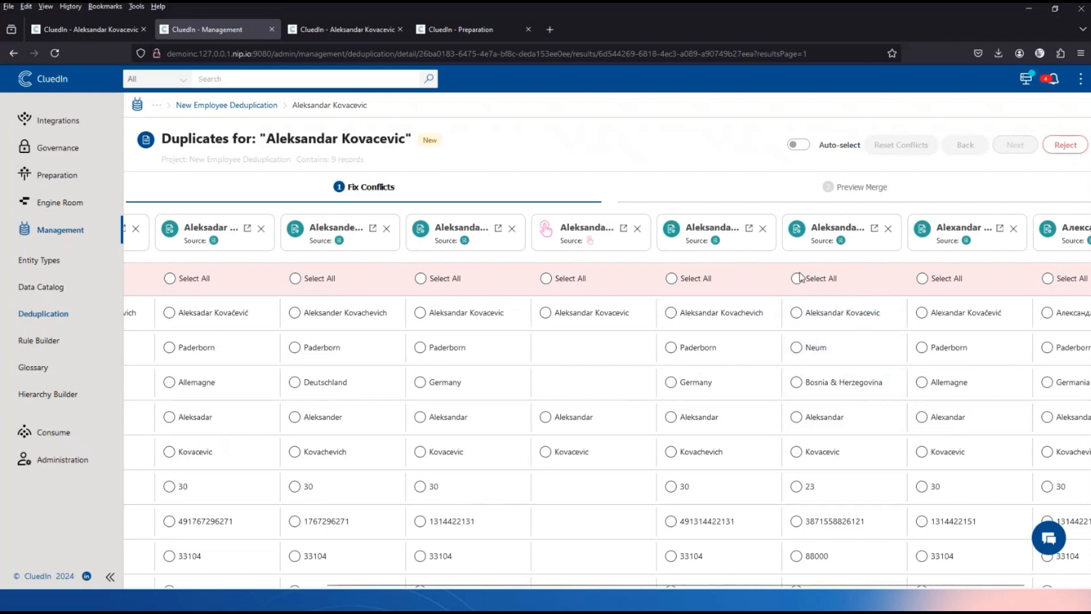
click(888, 229)
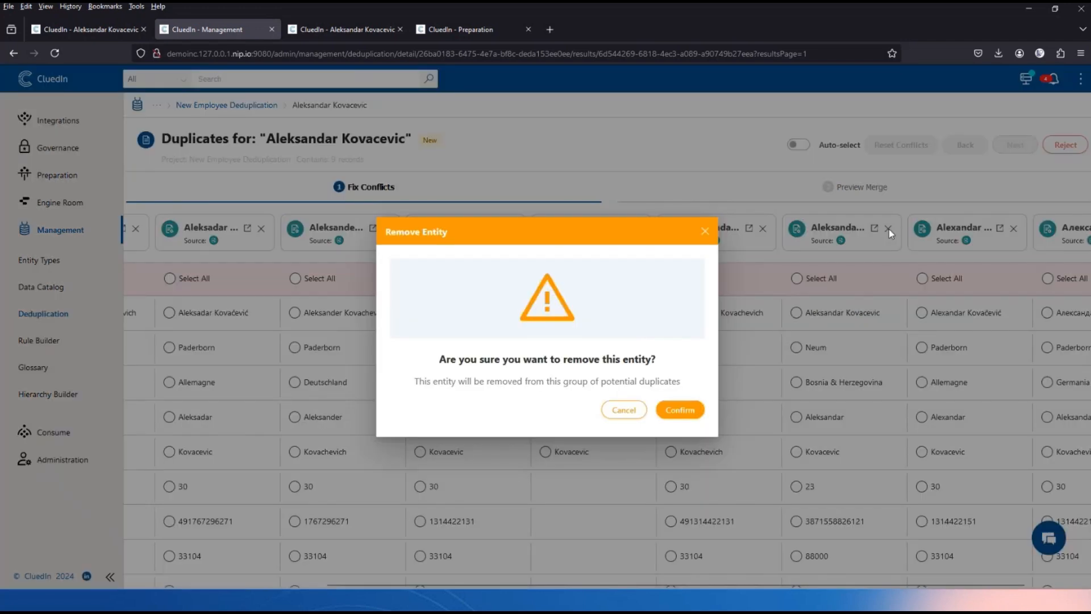
click(622, 410)
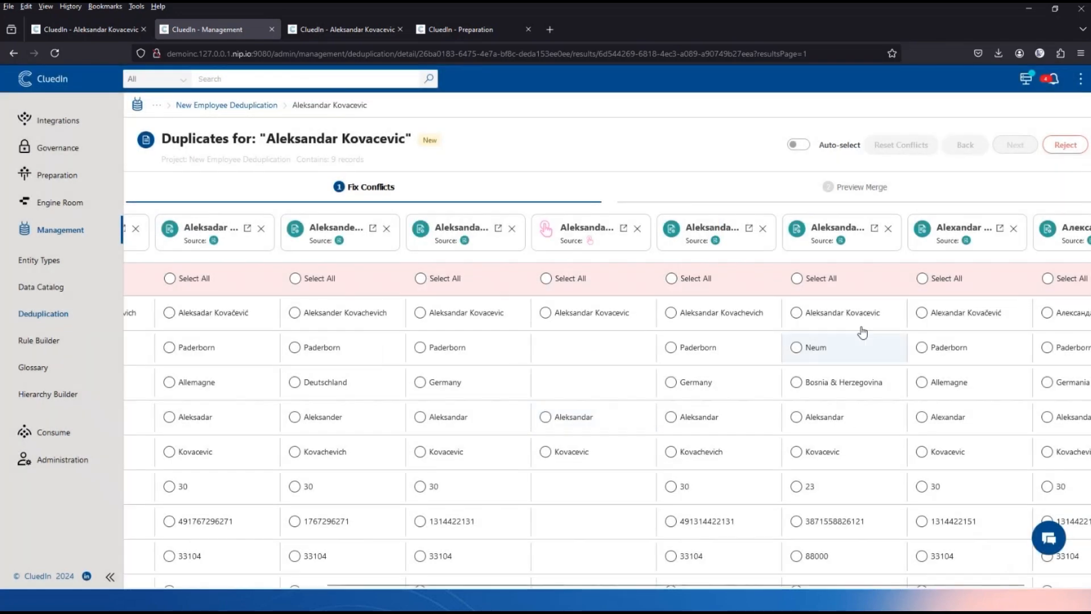
scroll(820, 372, right, 2)
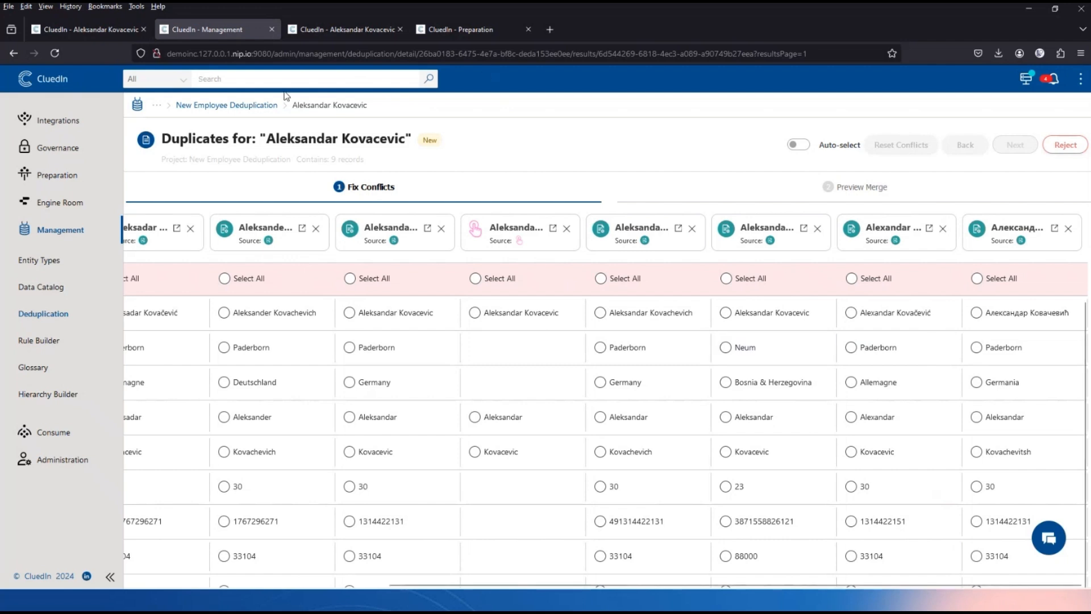
click(261, 106)
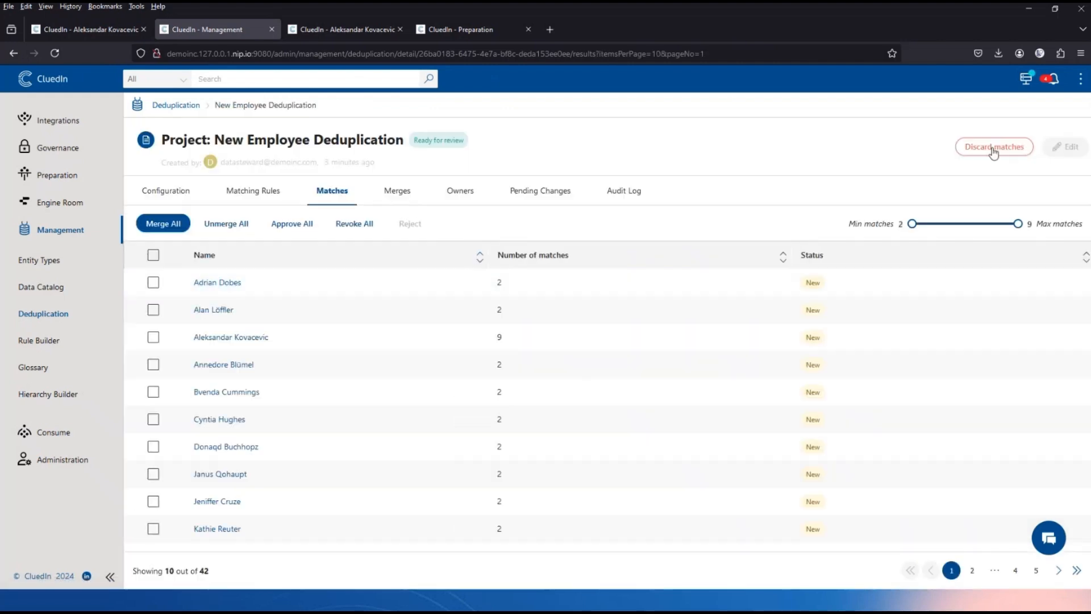
Discard the generated matches and begin a new criterion on the First Name and Last Name rule.
click(1001, 146)
click(589, 392)
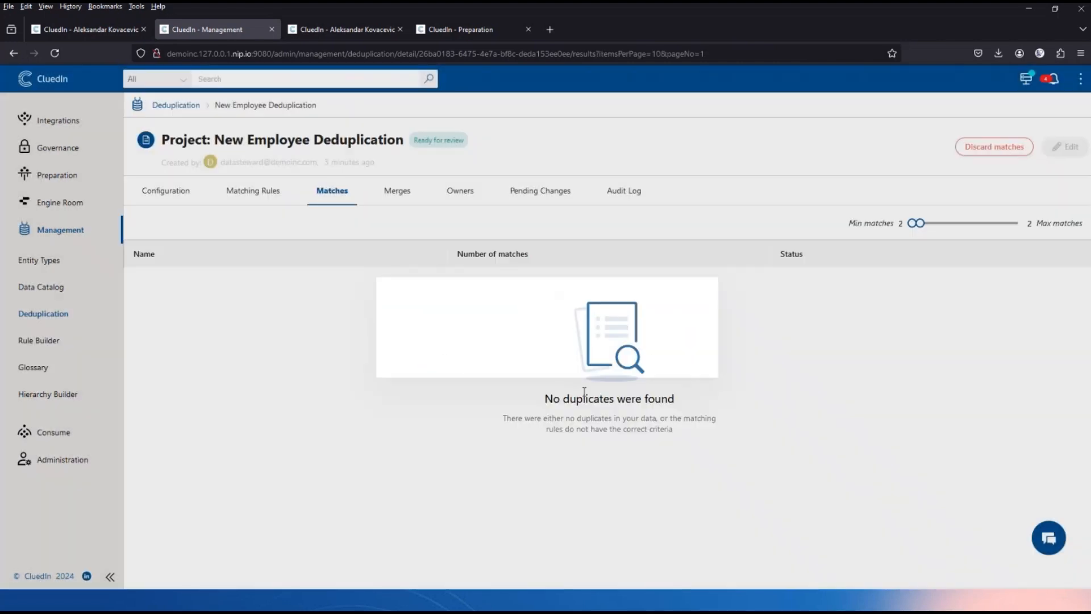
click(251, 198)
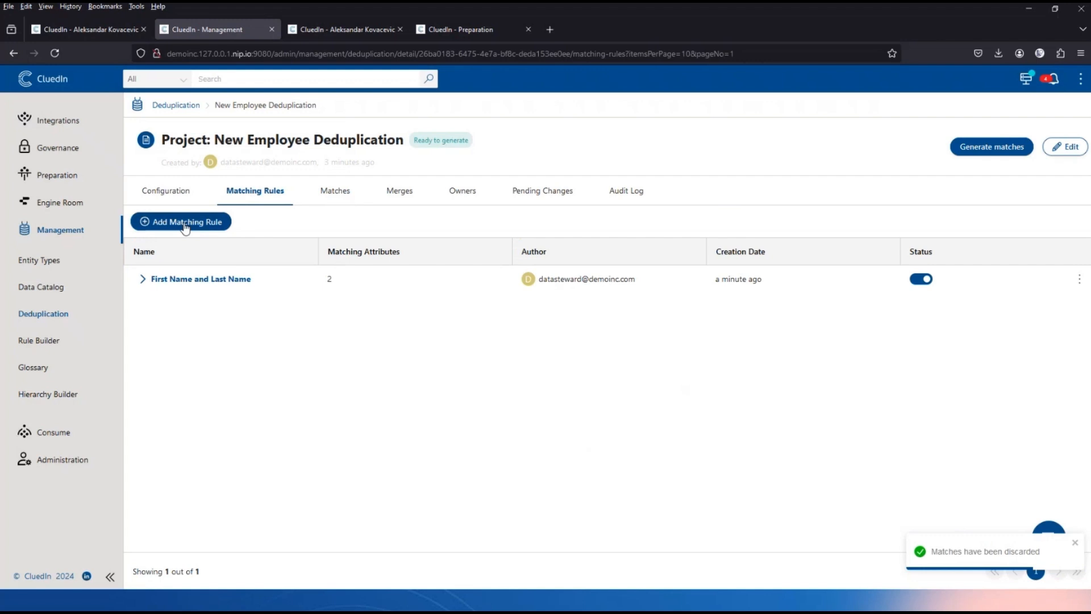
click(143, 279)
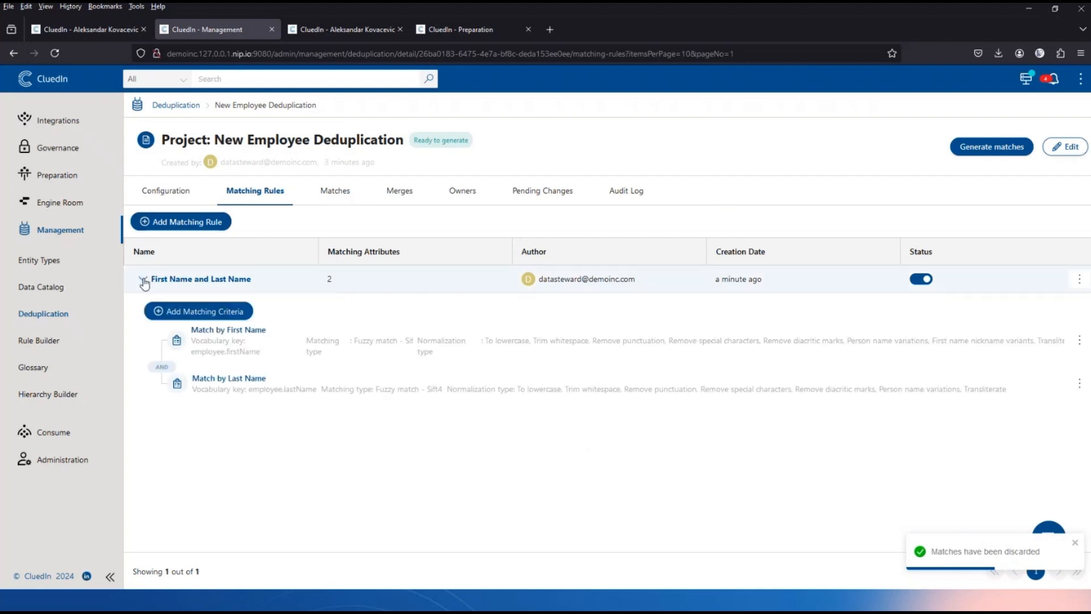
click(219, 311)
Define a City criterion on employee.city with Equals matching and lowercase, whitespace, punctuation, special-character, diacritic normalization.
text(City)
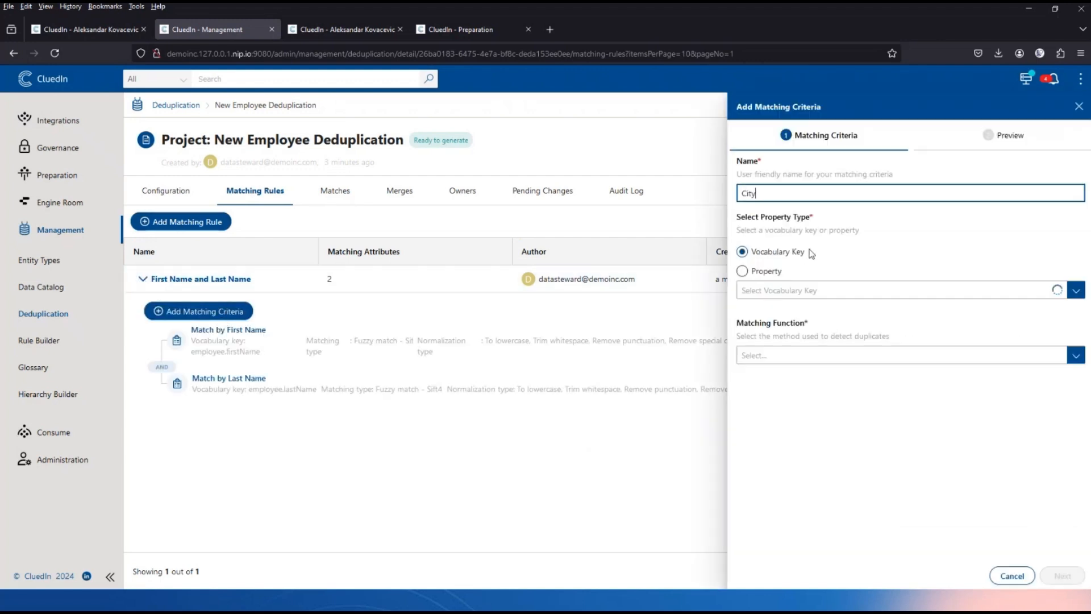
click(826, 305)
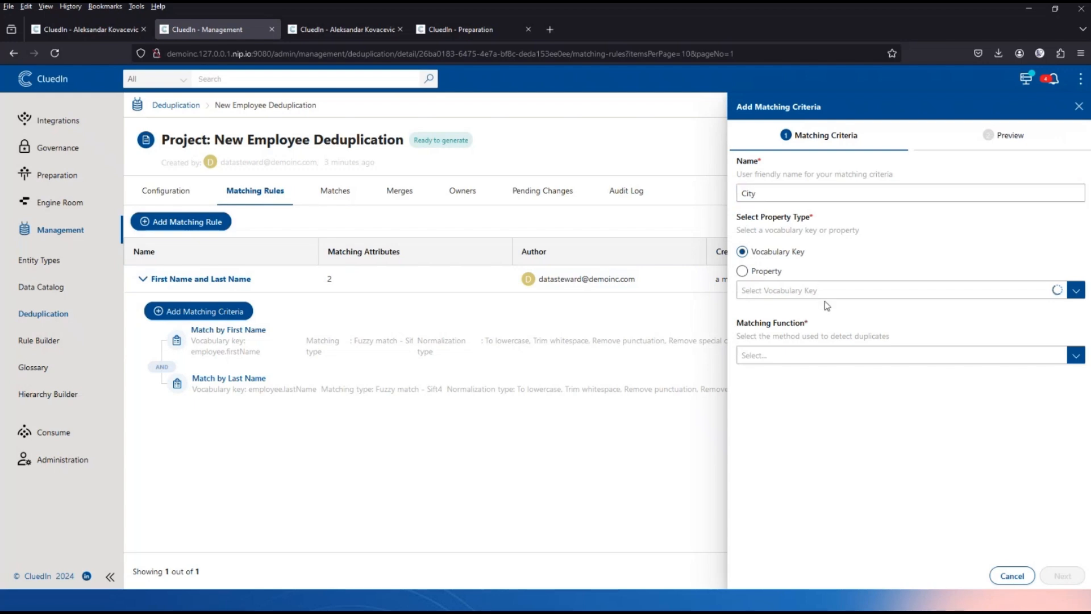
text(e)
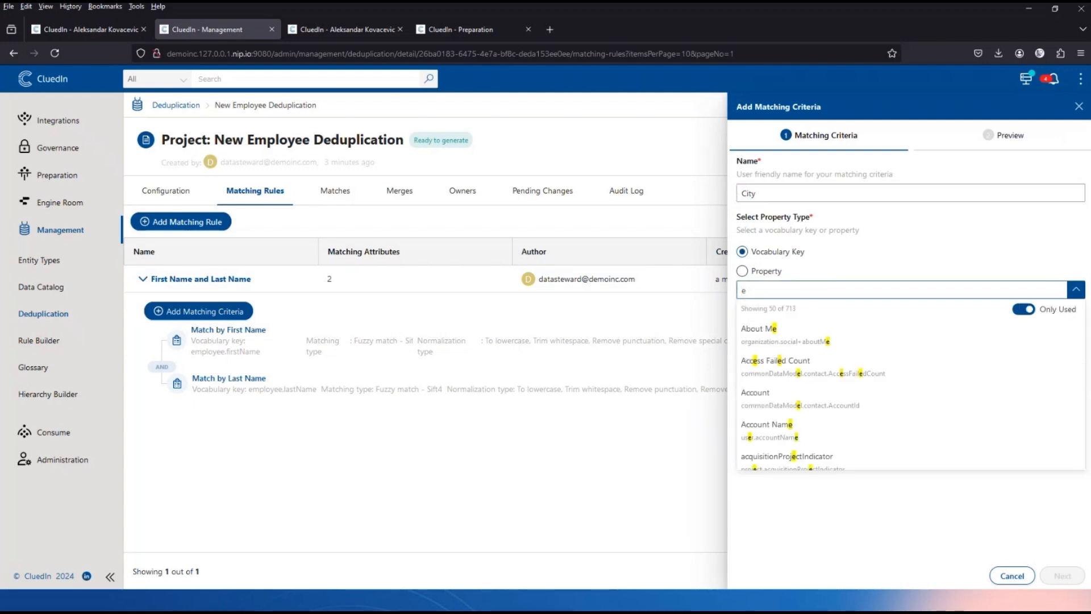
text(mployee.ci)
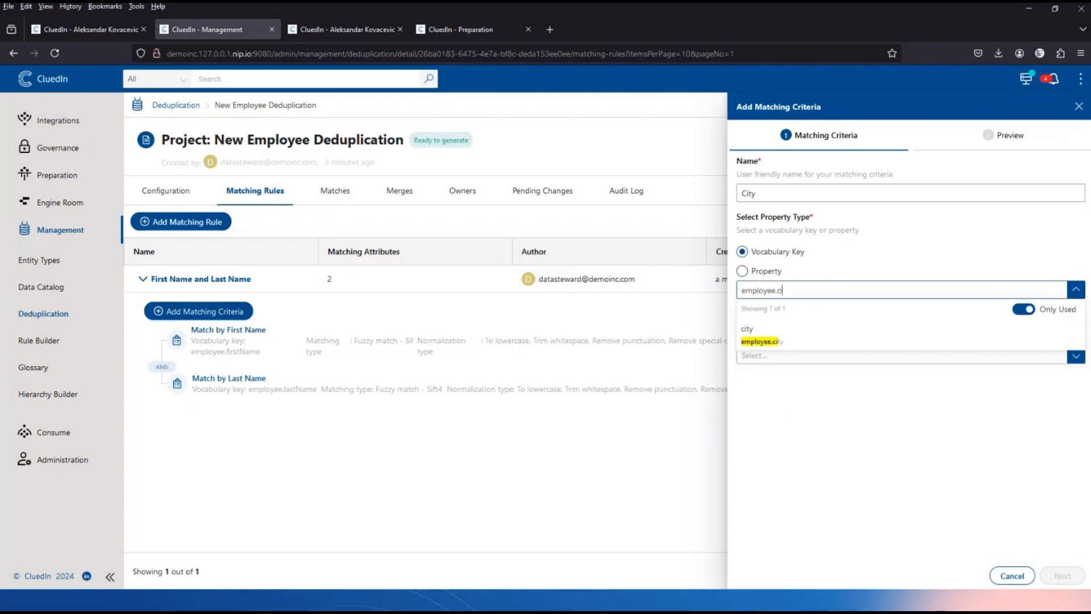
click(827, 340)
click(795, 370)
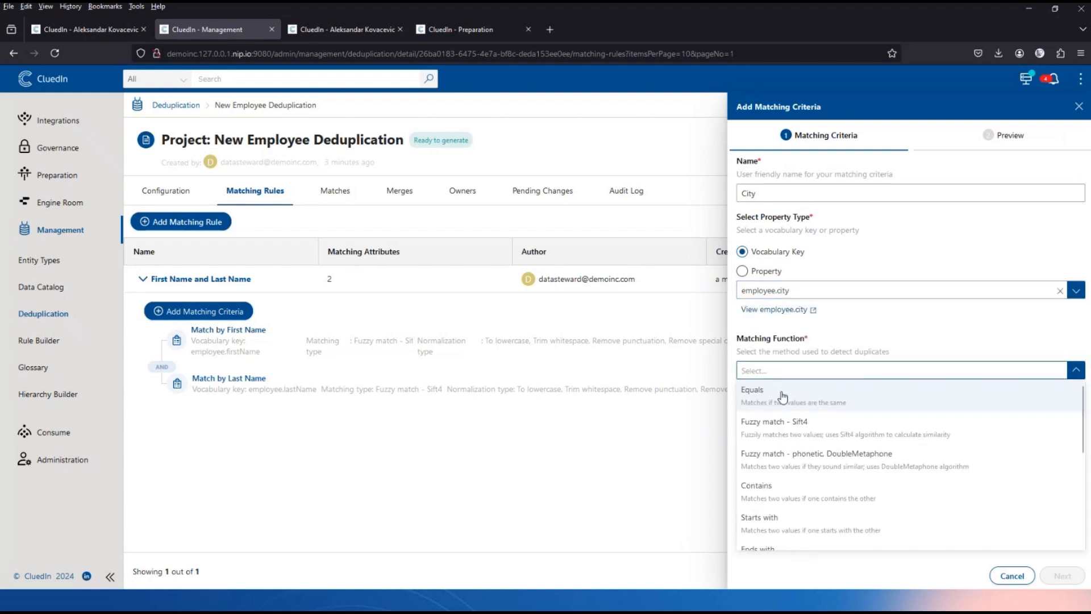
click(783, 397)
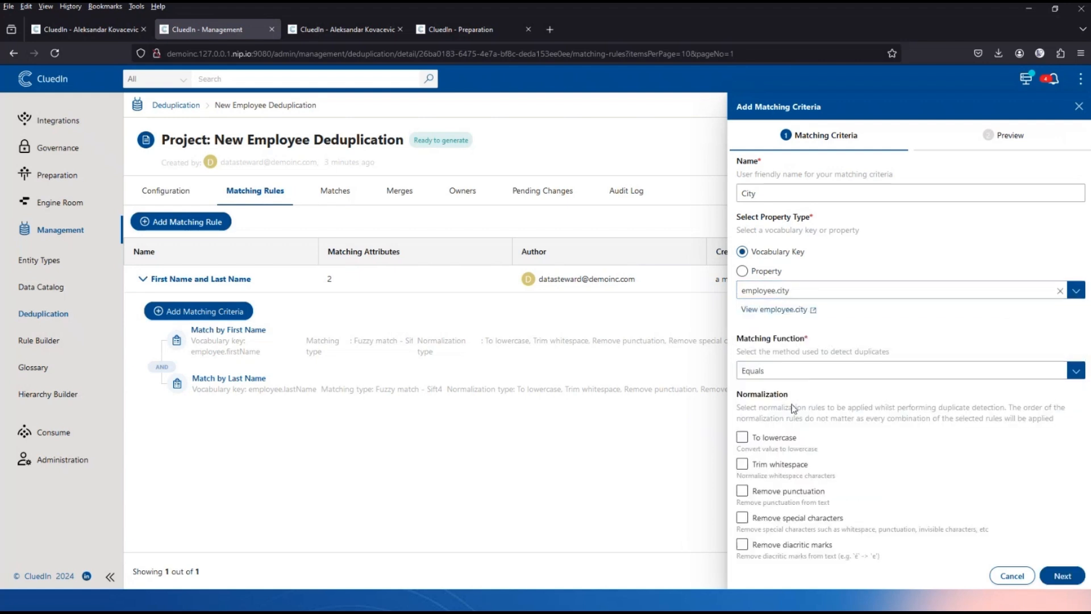
click(774, 443)
click(773, 464)
scroll(896, 441, down, 3)
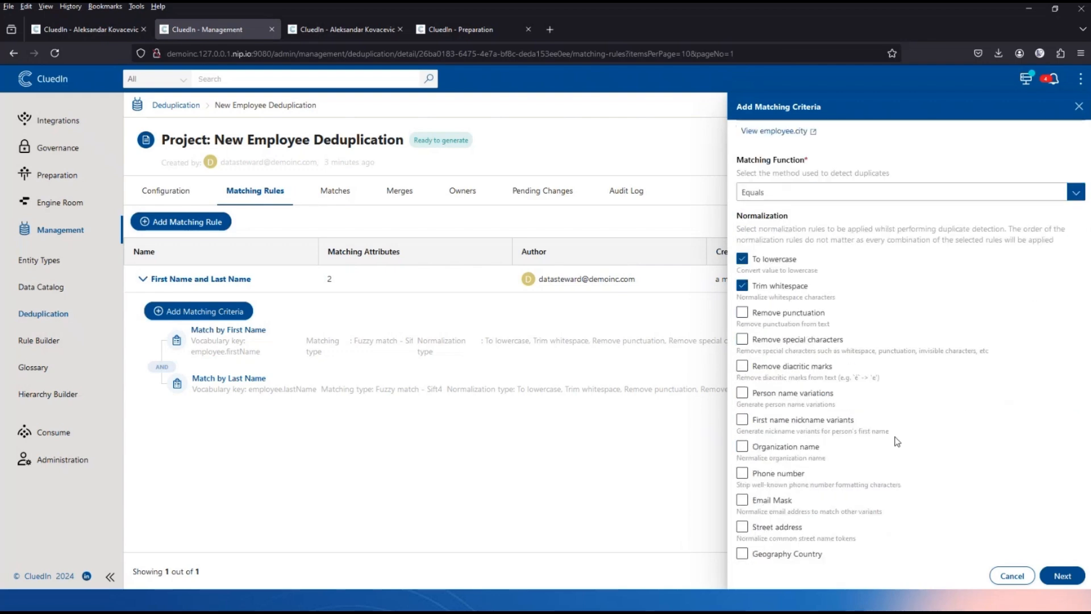
click(758, 314)
click(758, 341)
click(772, 369)
Add the City criterion to the rule, reload, and regenerate matches into one 7-record group.
right_click(1066, 573)
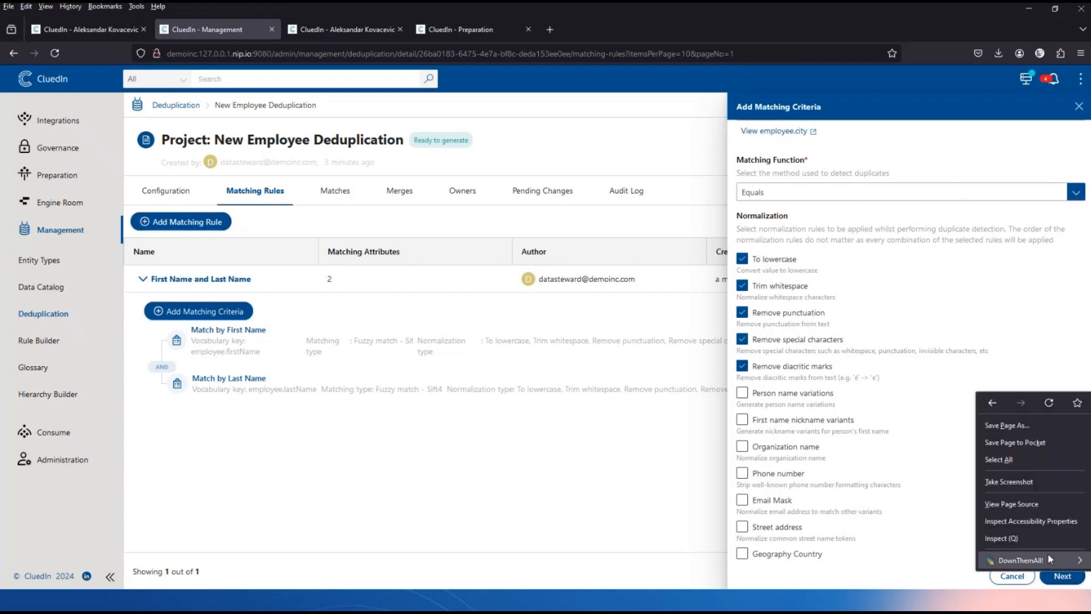
click(912, 496)
click(1062, 576)
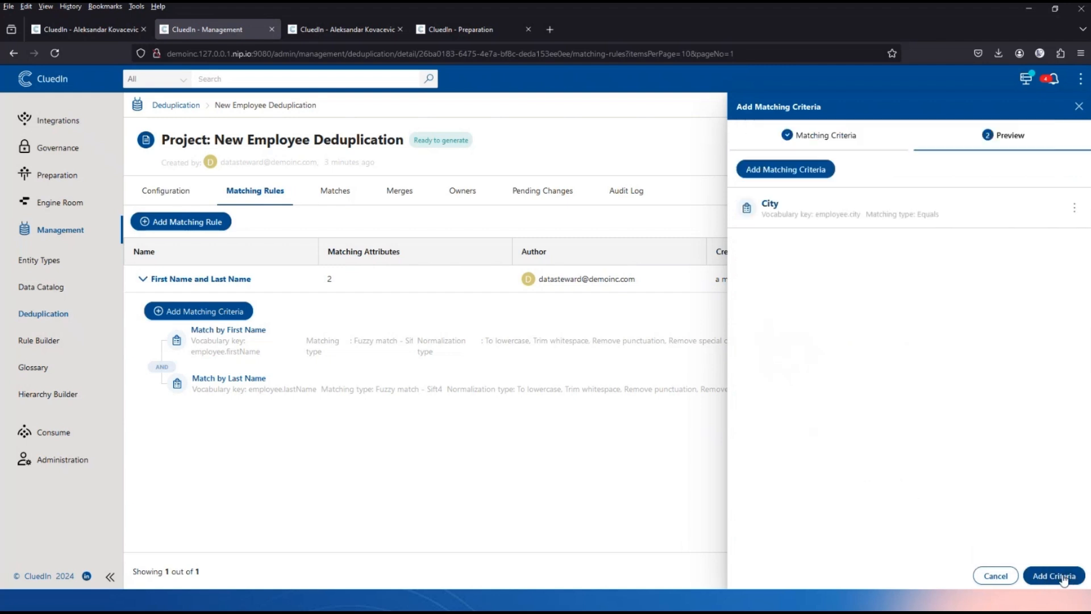
right_click(1063, 576)
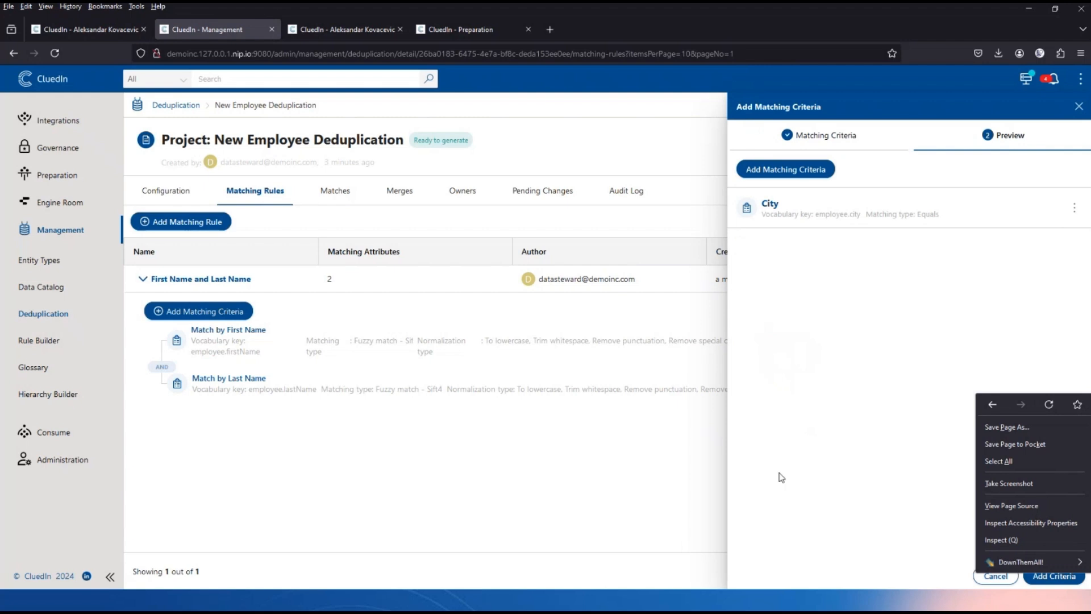
click(811, 484)
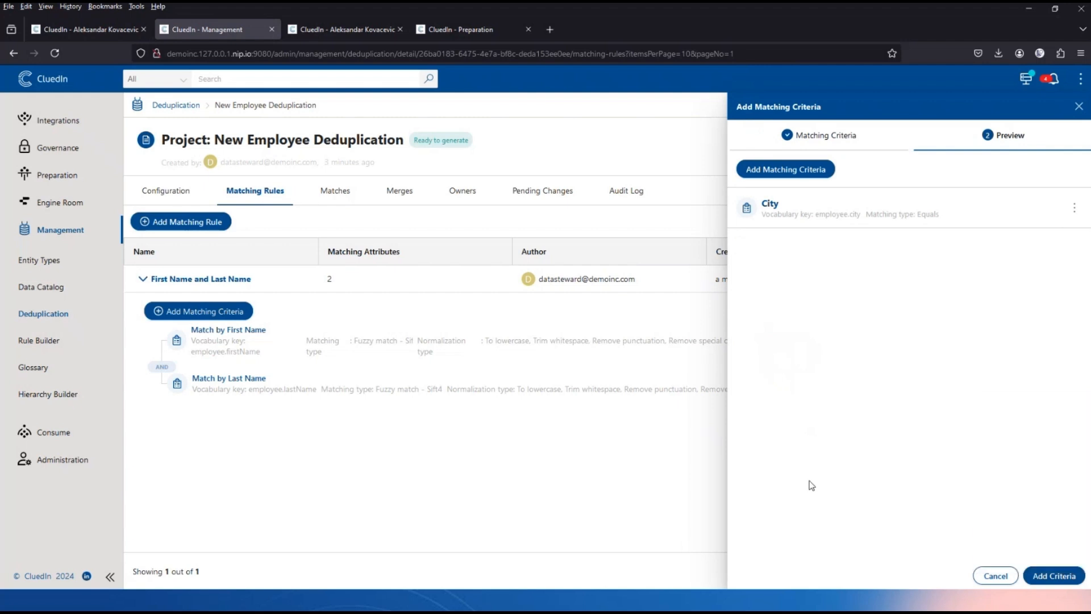
click(1043, 575)
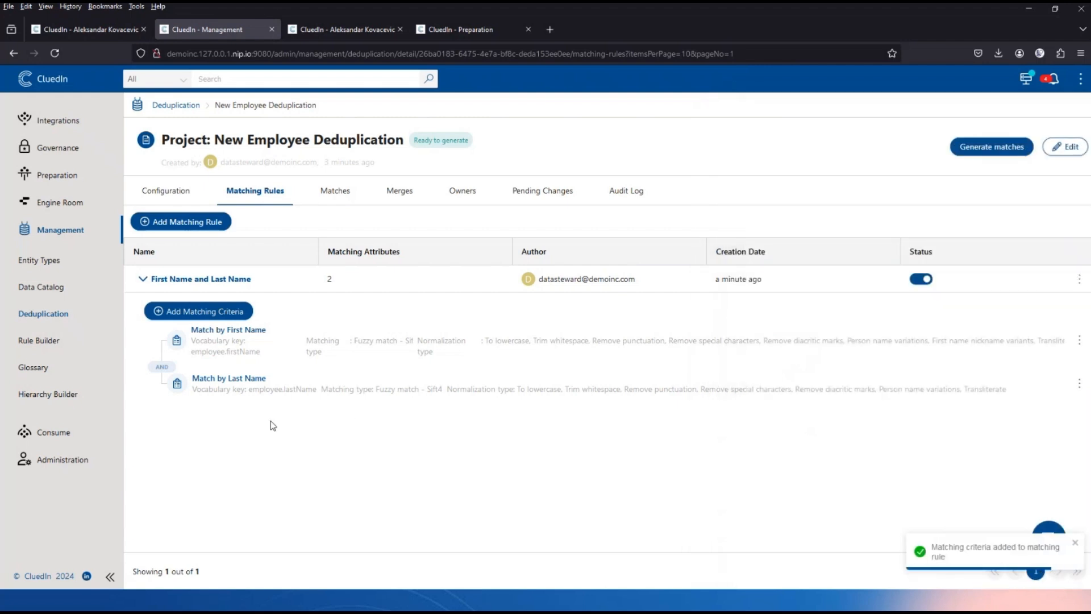
click(55, 53)
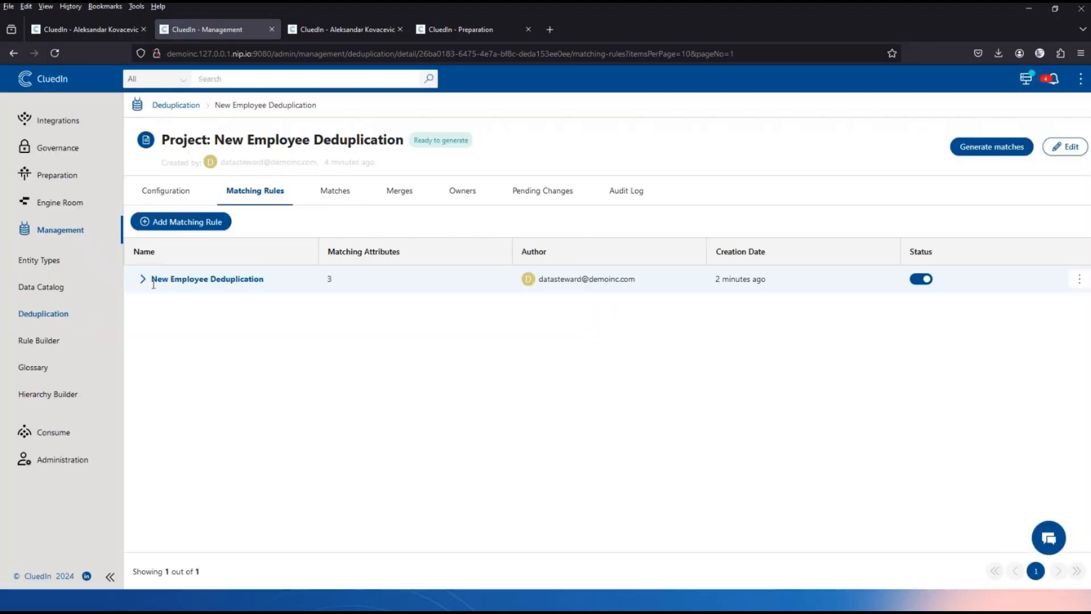
click(143, 278)
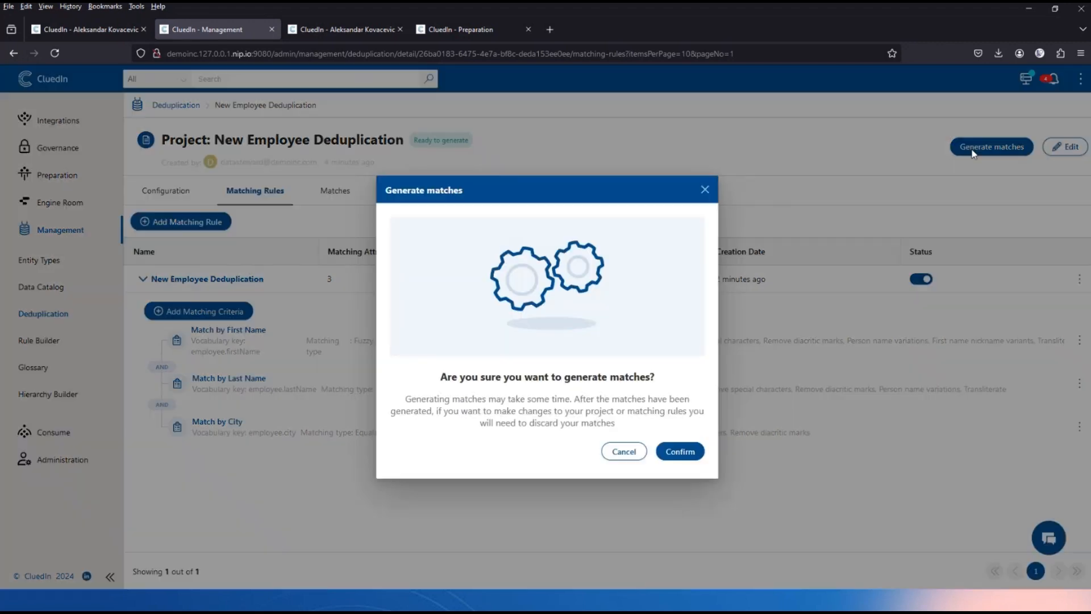
click(972, 153)
click(679, 453)
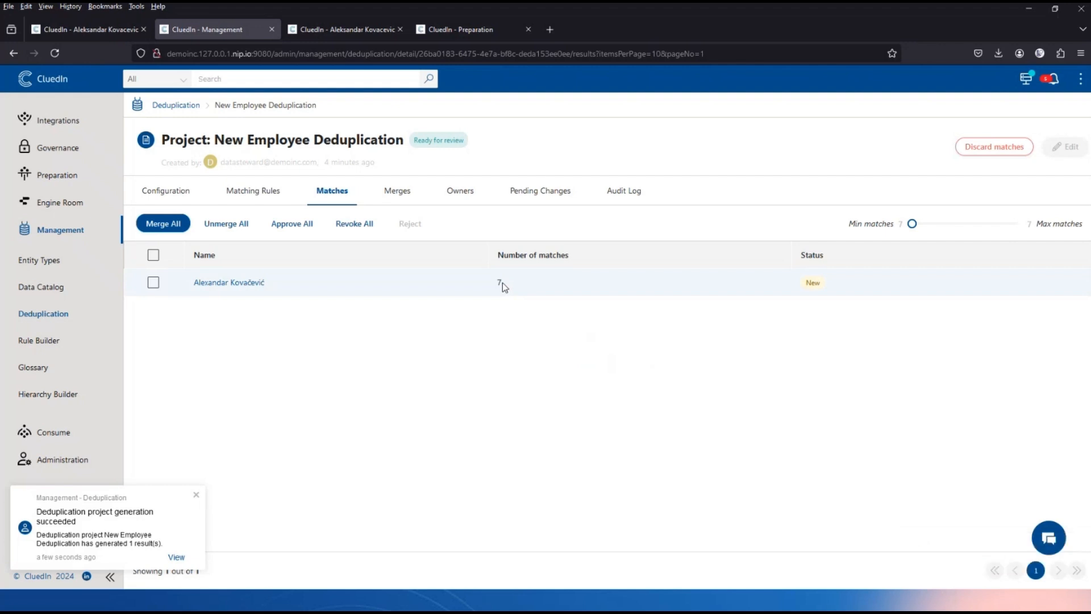
Open the 7-record duplicate group and choose Aleksandar as the first name value.
click(242, 284)
click(483, 499)
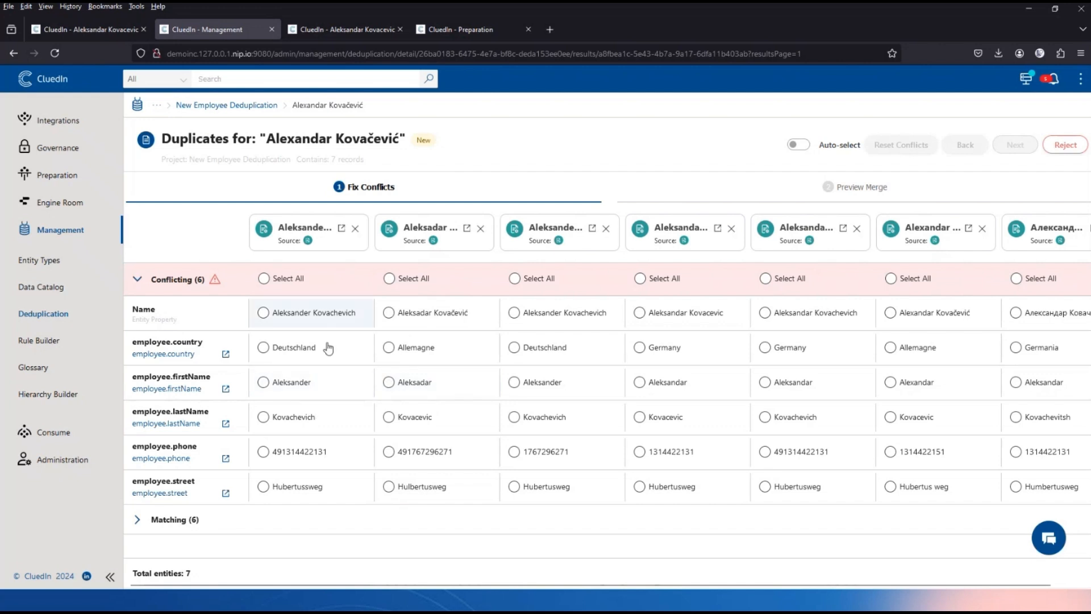
click(733, 392)
scroll(733, 397, right, 1)
scroll(734, 396, left, 1)
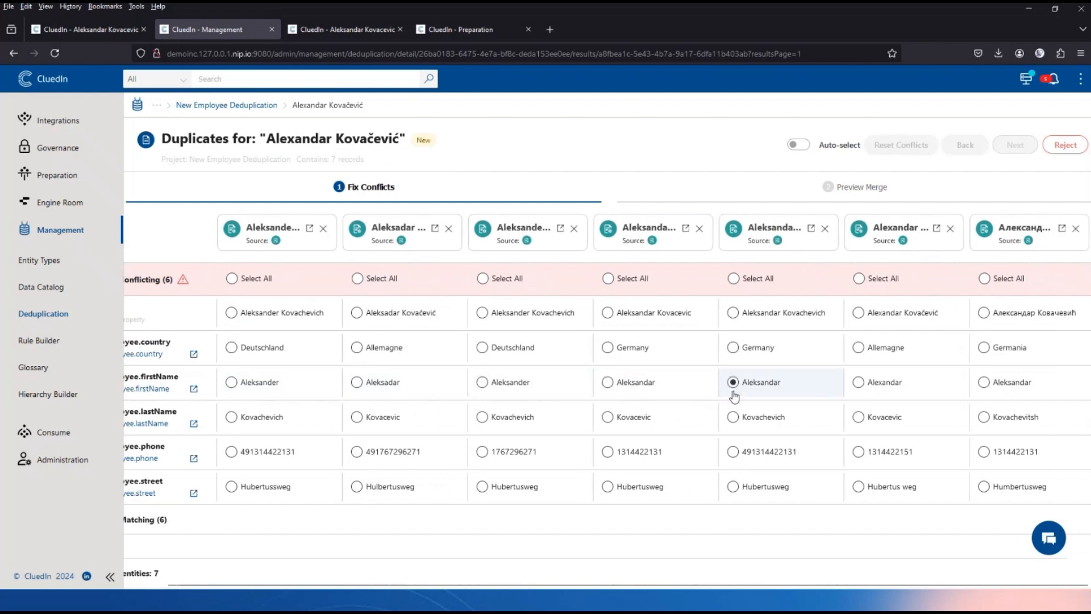
scroll(734, 397, right, 1)
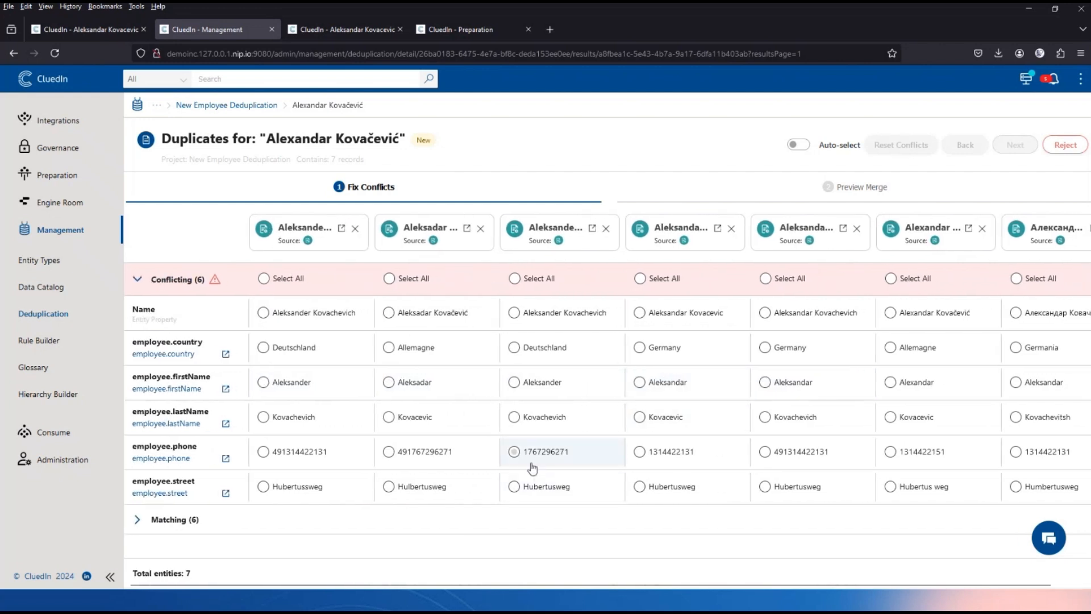
Expand the Matching (6) section and pick the fifth record's full name and fourth record's phone.
click(139, 520)
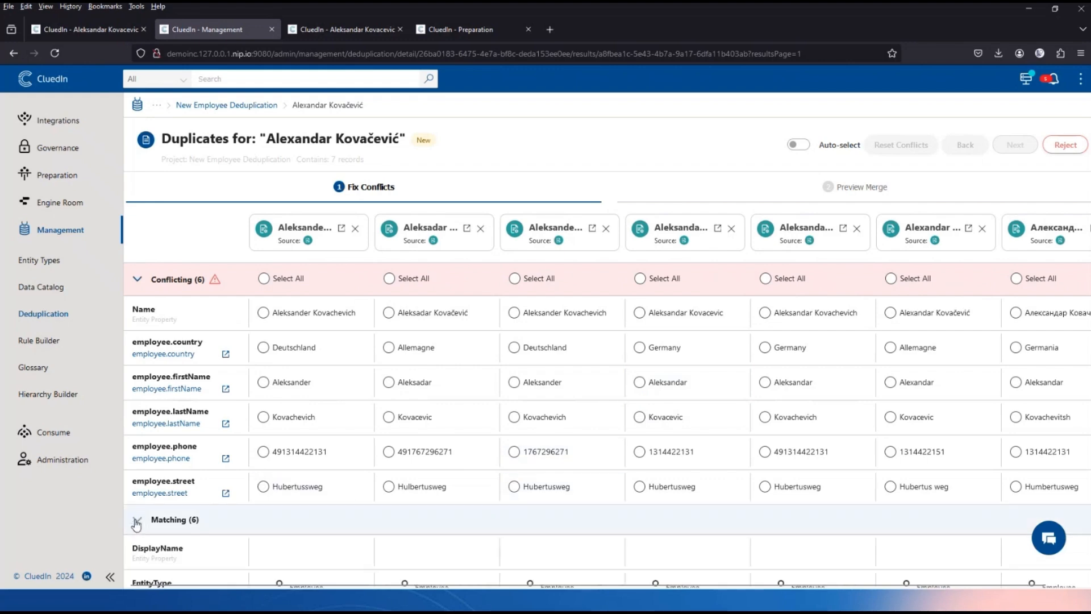
scroll(487, 441, down, 3)
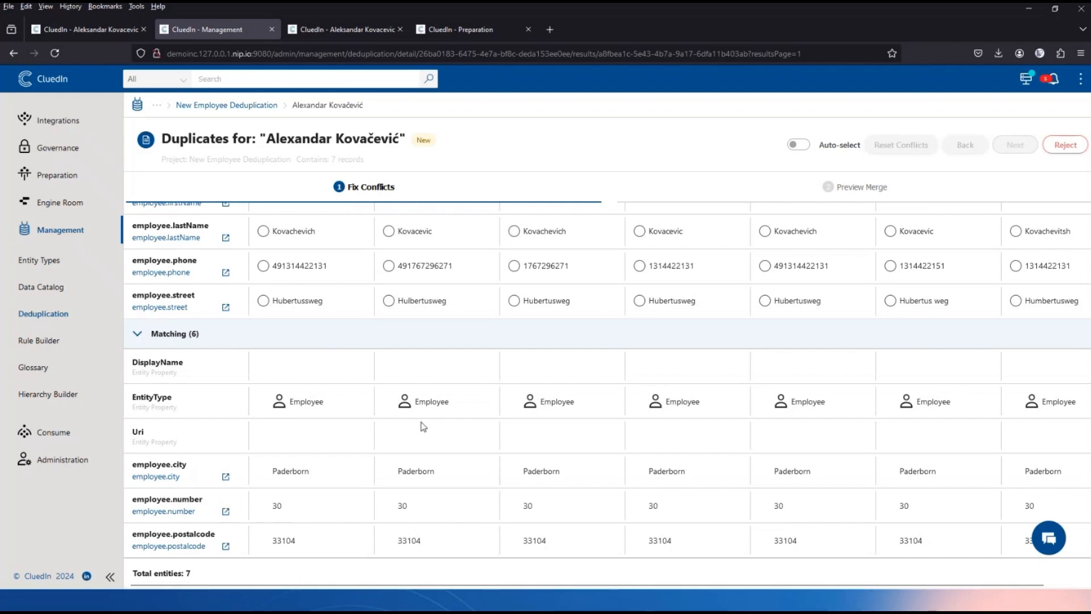
scroll(421, 426, up, 3)
click(835, 324)
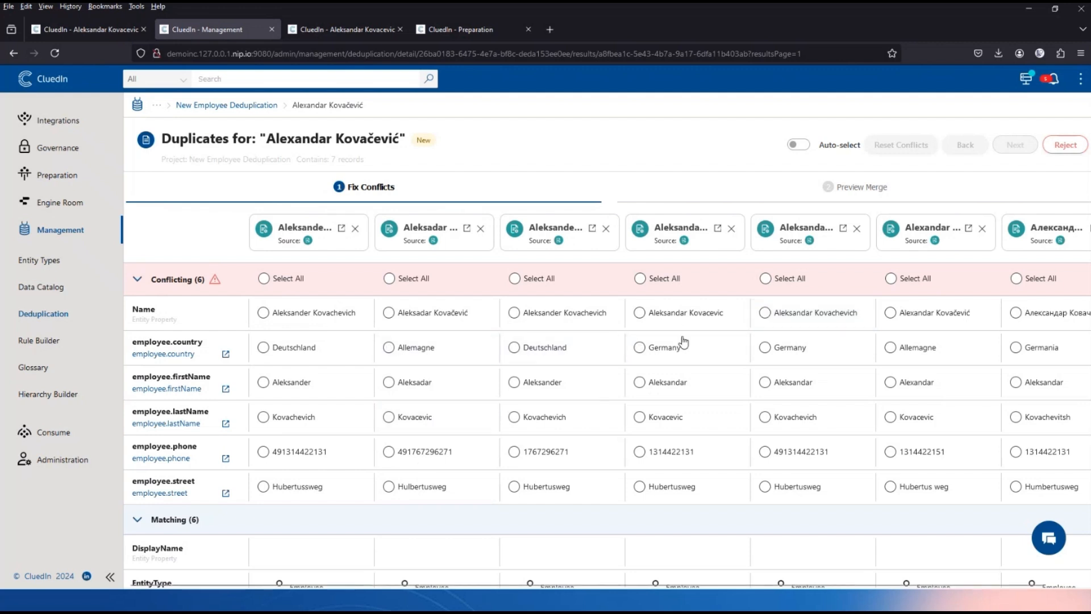
click(710, 453)
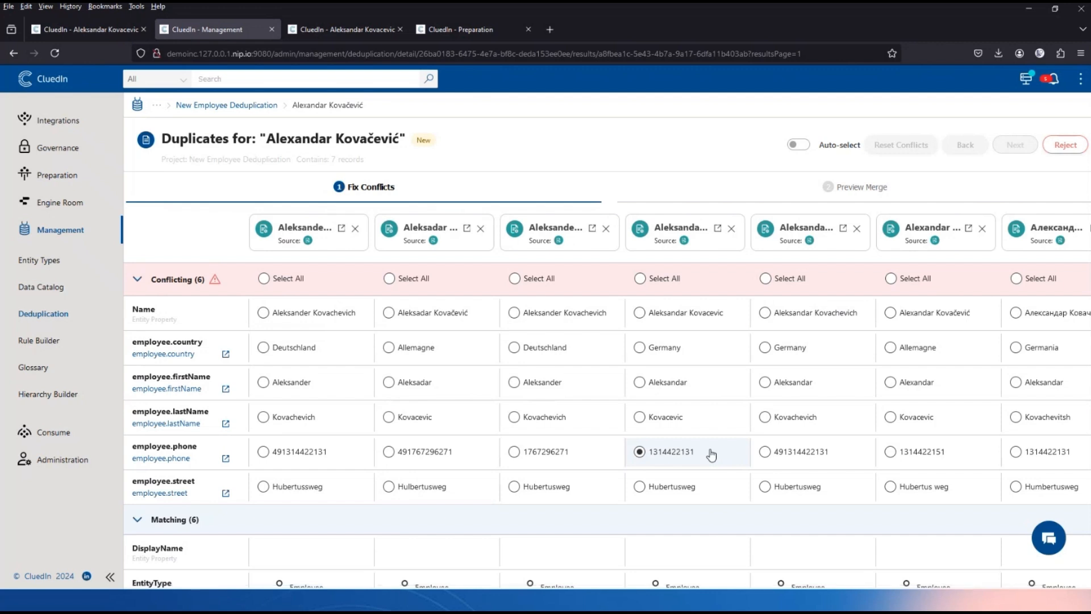
Turn on auto-select for conflicting values, then approve the 7-record group from the merge preview.
click(804, 146)
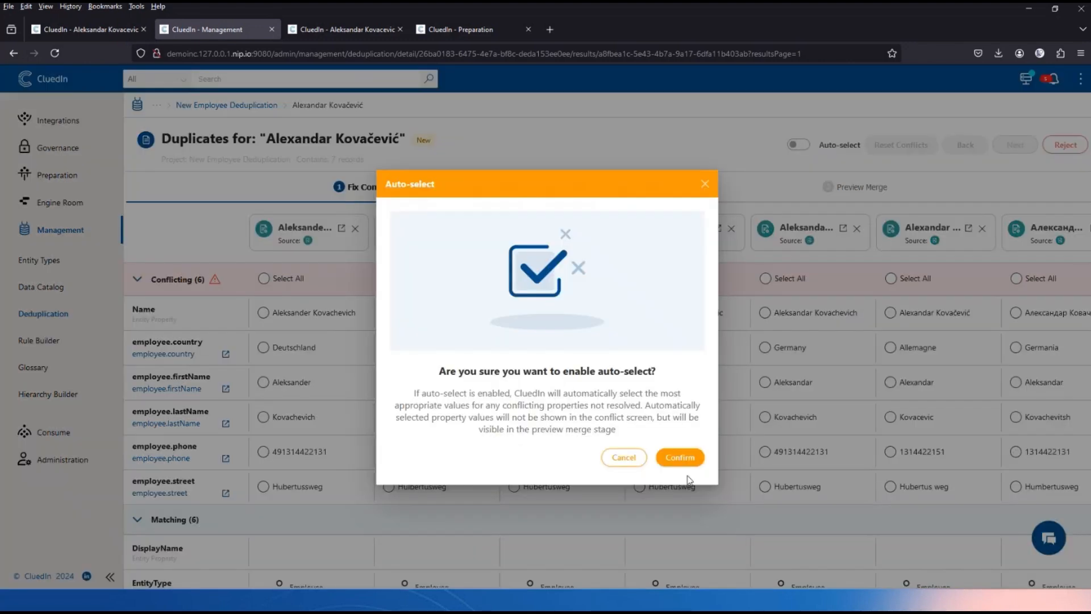
click(679, 458)
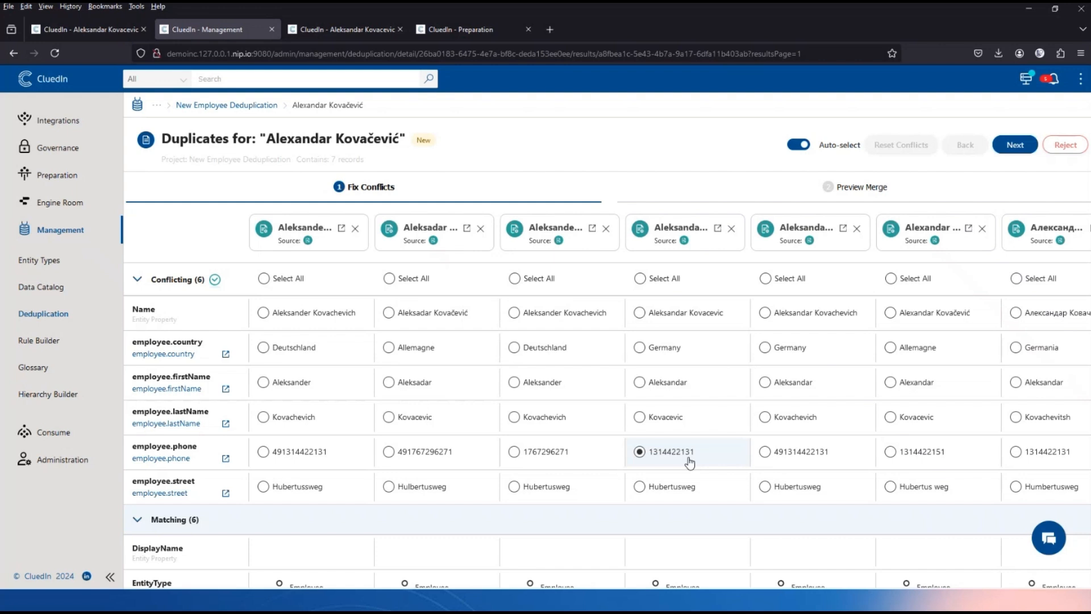
click(1015, 145)
click(964, 146)
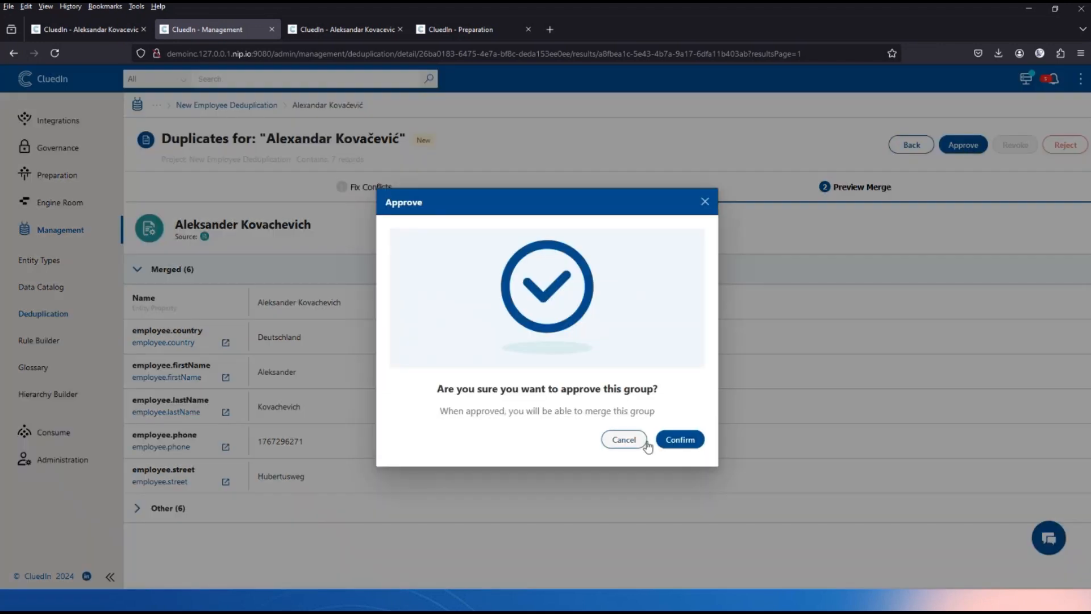
click(689, 445)
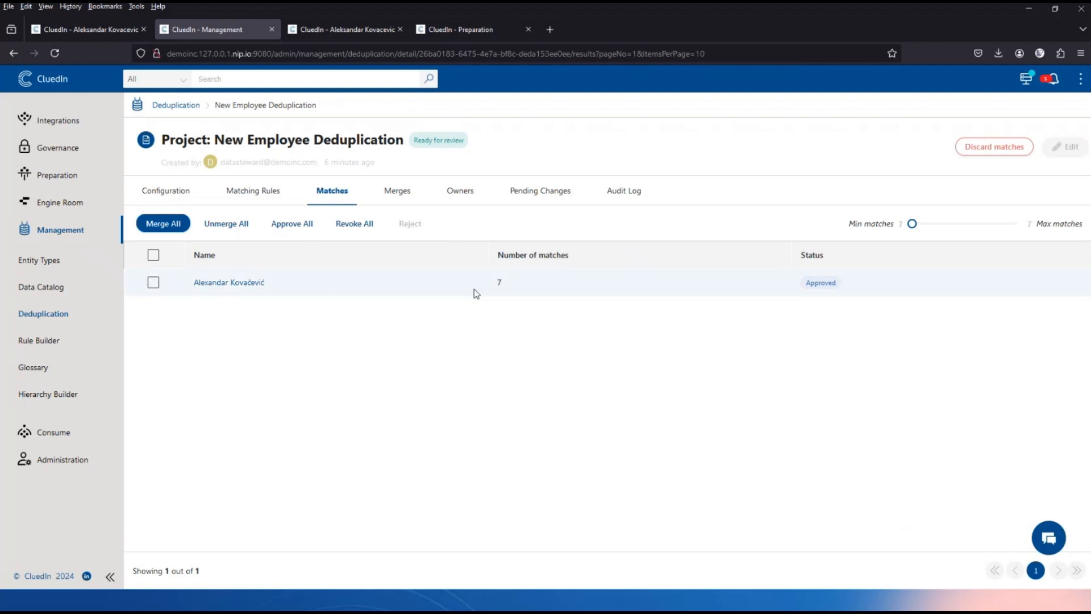
Merge all approved match groups with the Merge stale data option enabled.
click(407, 195)
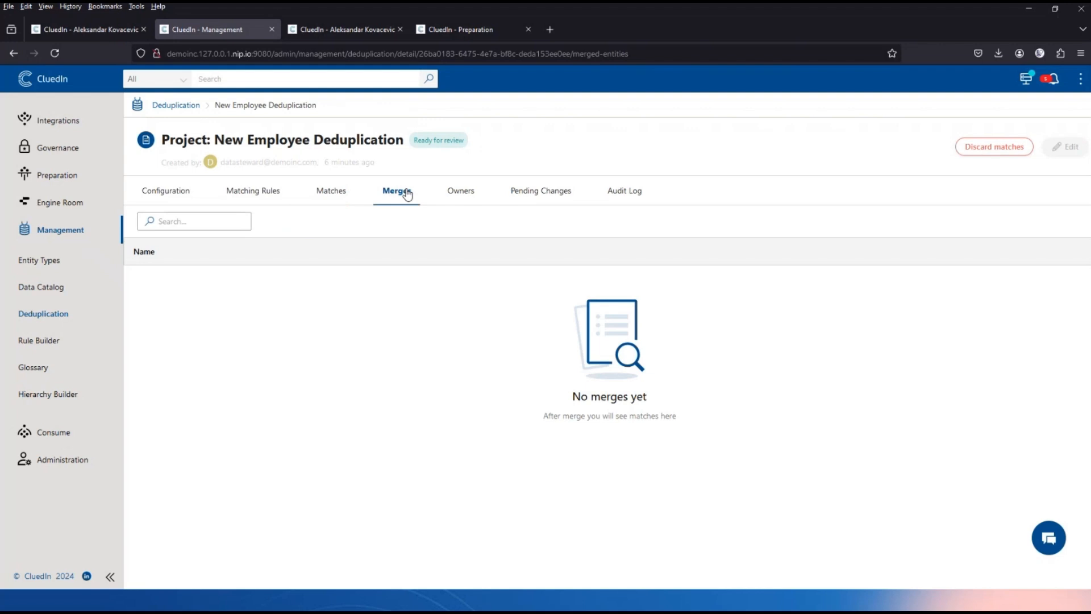
click(330, 191)
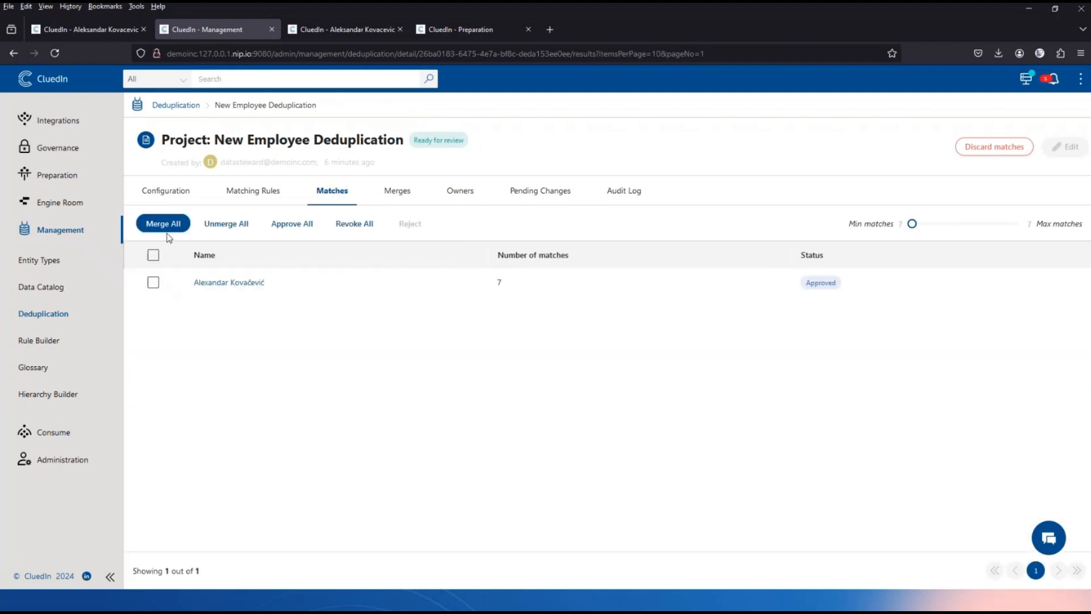
click(162, 224)
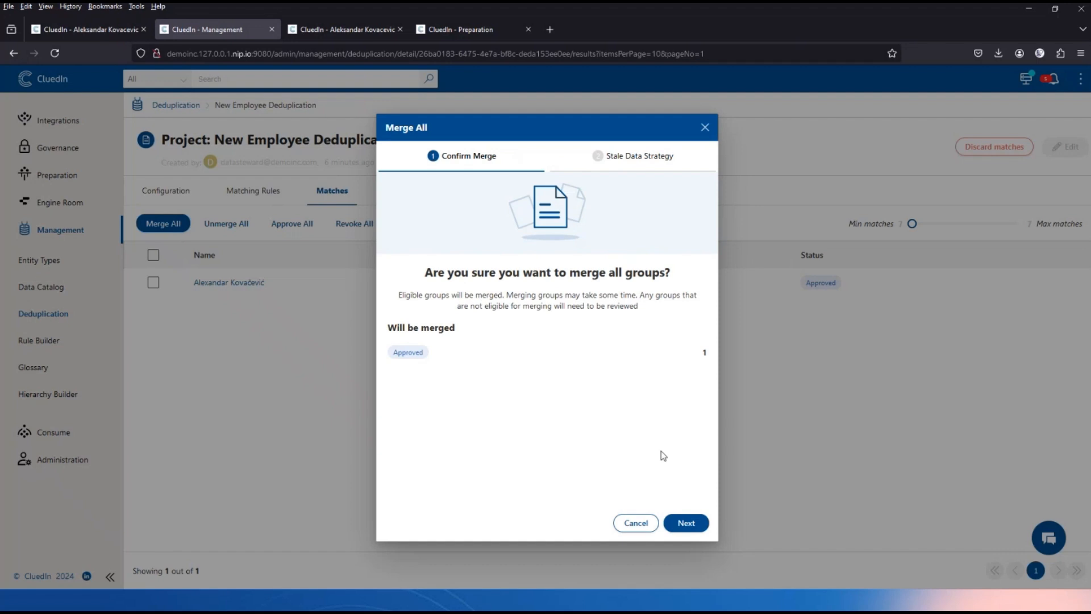
click(688, 523)
click(423, 391)
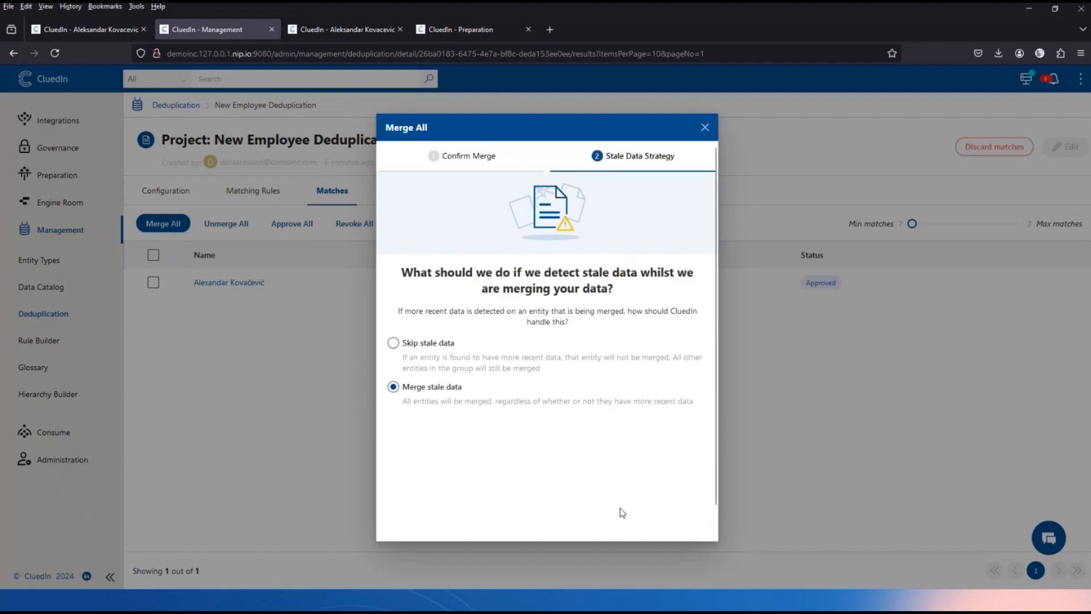
scroll(676, 494, down, 1)
click(692, 524)
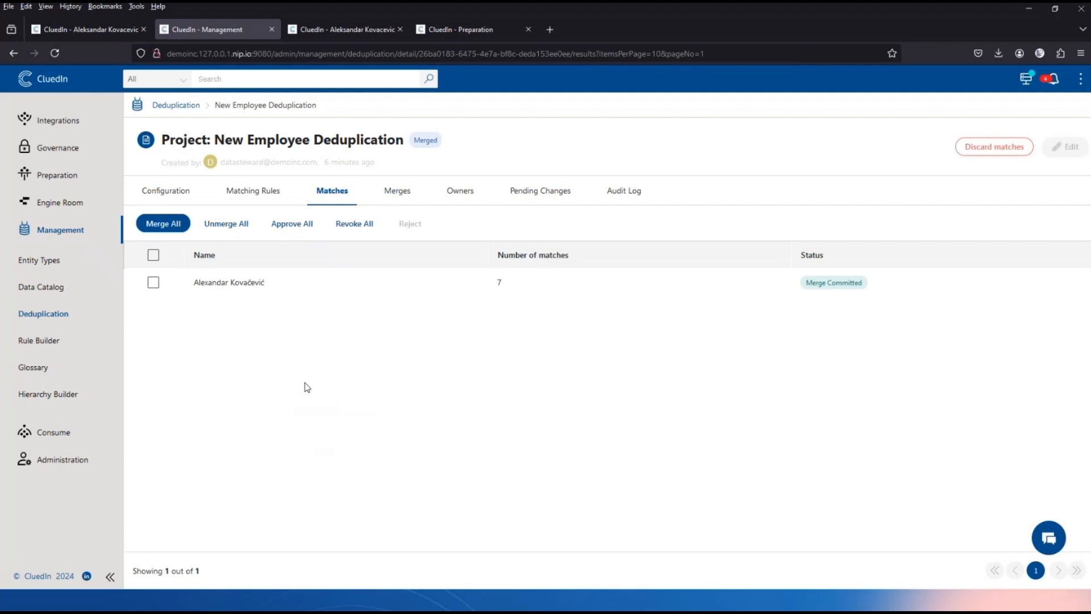
Open the merged employee golden record's Topology view and request the access it requires.
click(399, 193)
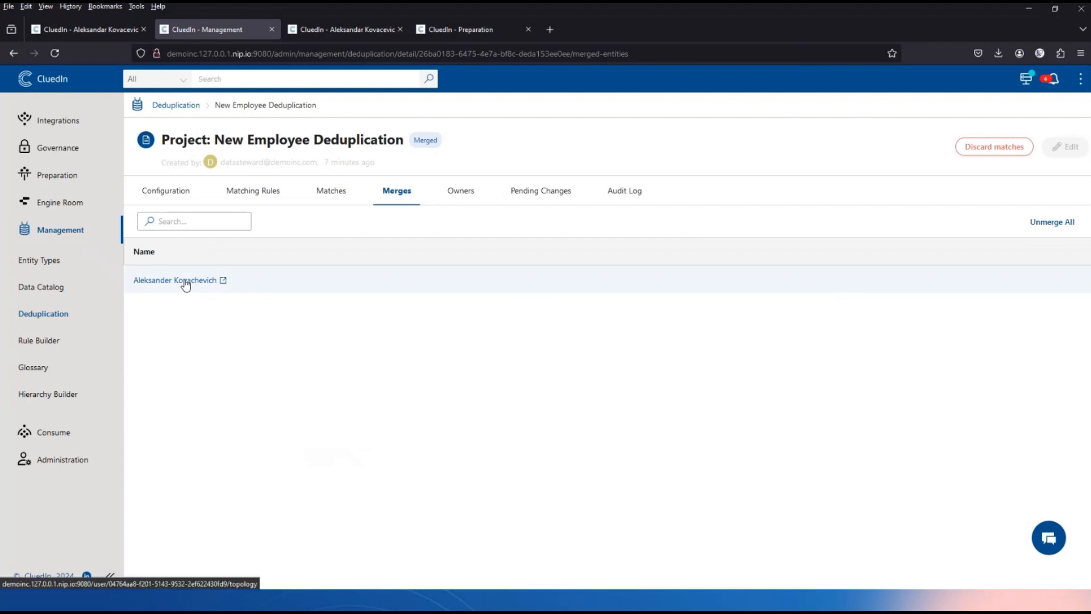
click(182, 280)
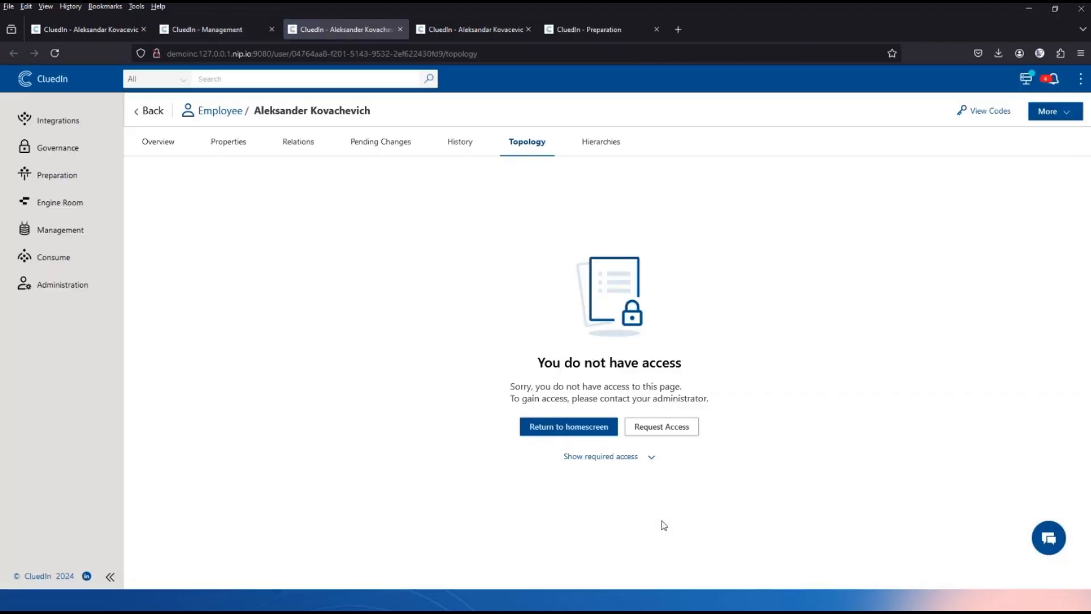
click(229, 139)
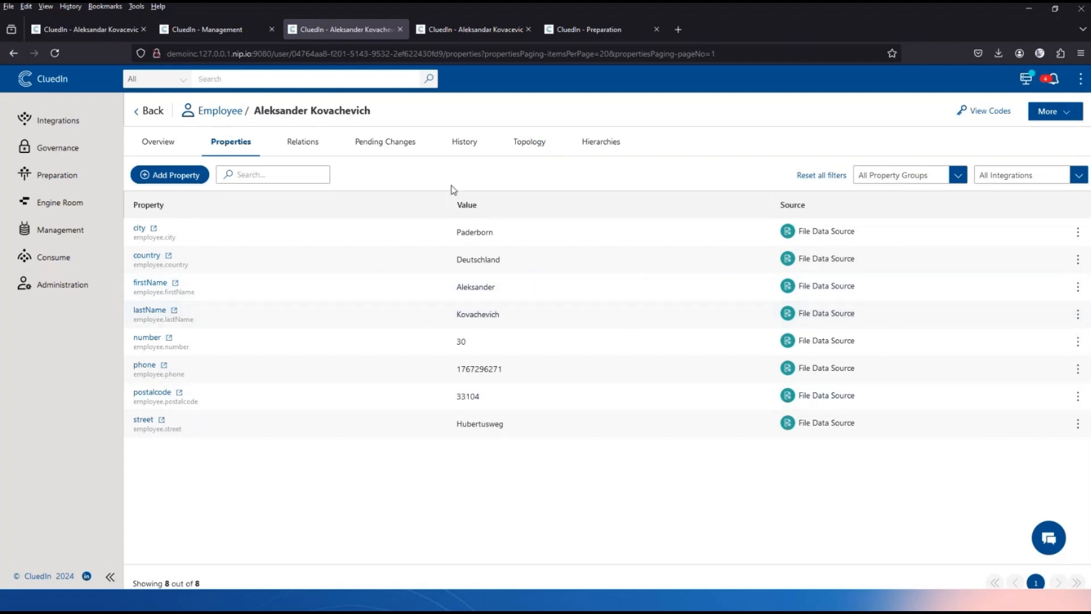
click(536, 146)
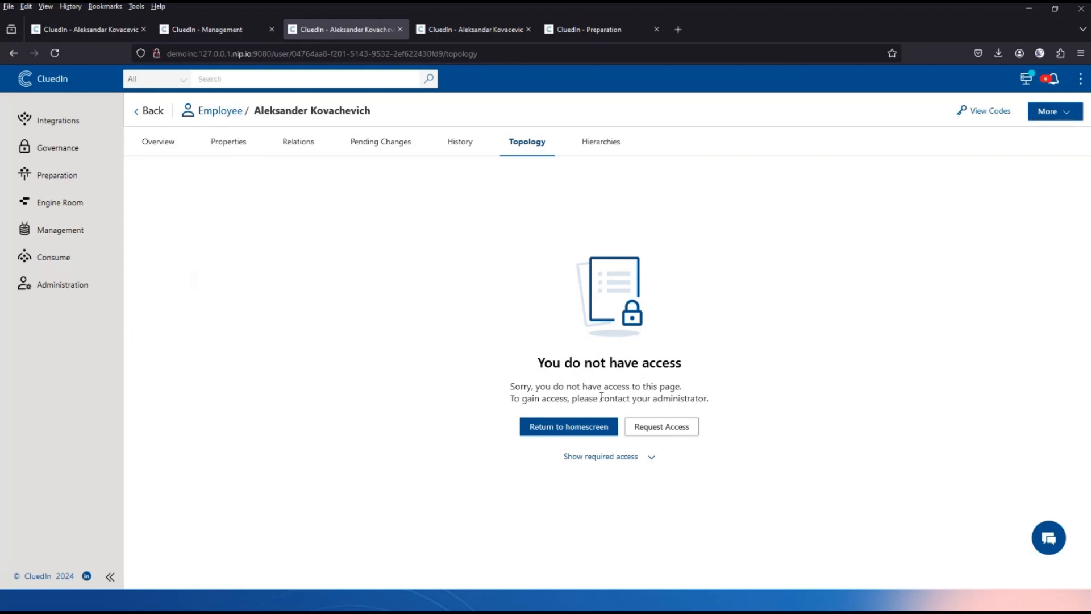
click(648, 459)
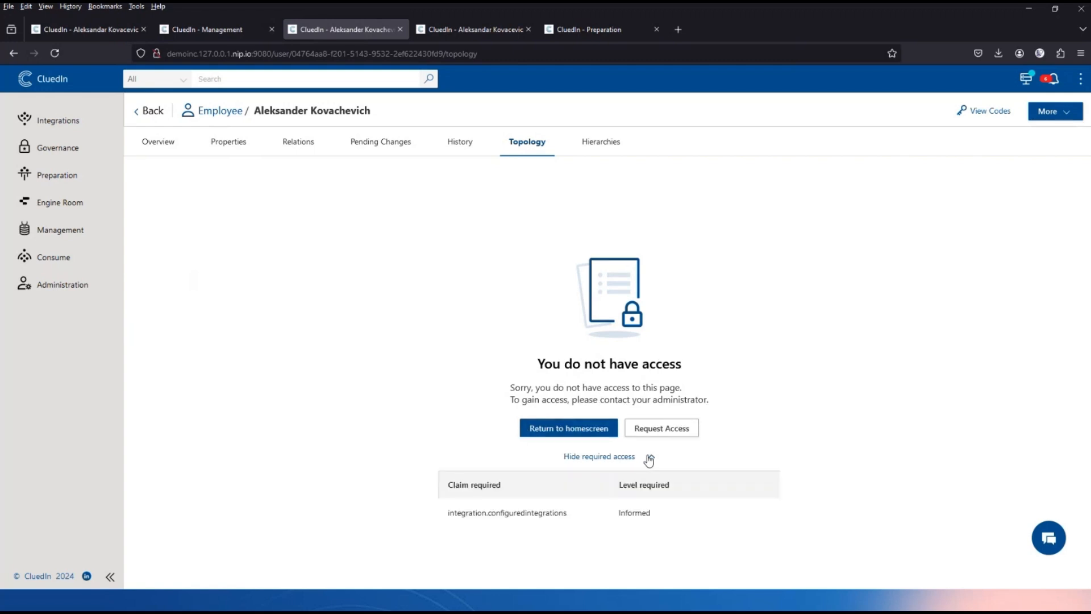
click(675, 433)
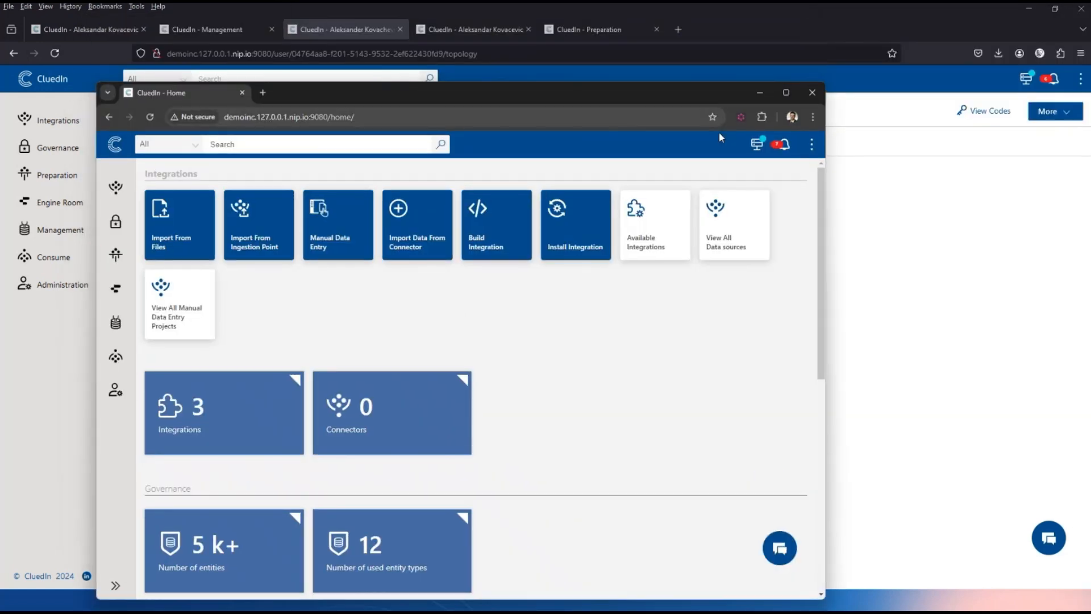
As admin, grant the data steward's pending role request the DataGovernanceAdministrator role, then close the window.
click(813, 146)
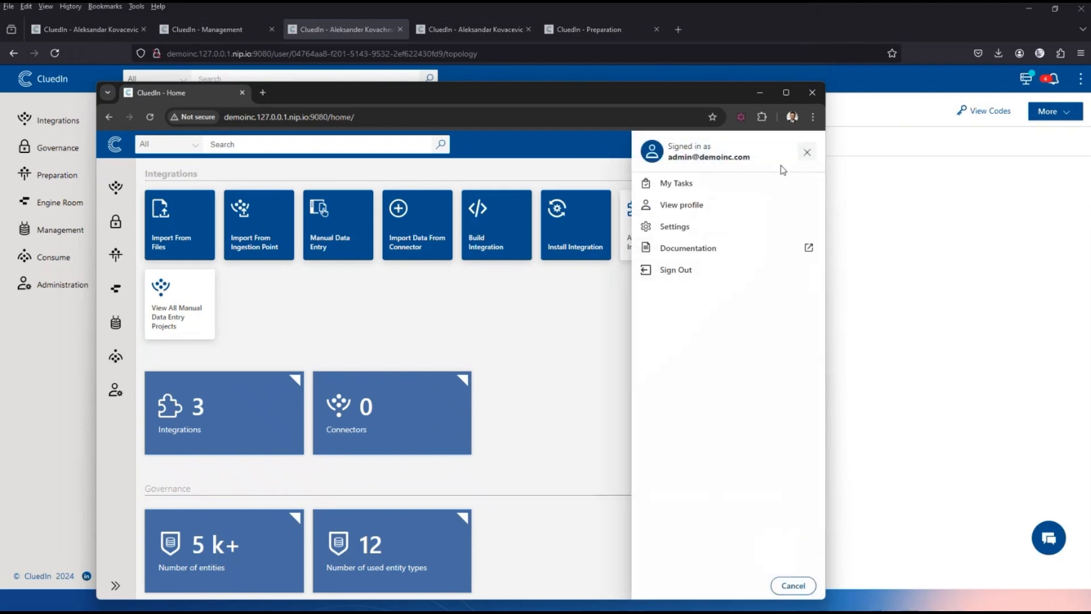
click(688, 184)
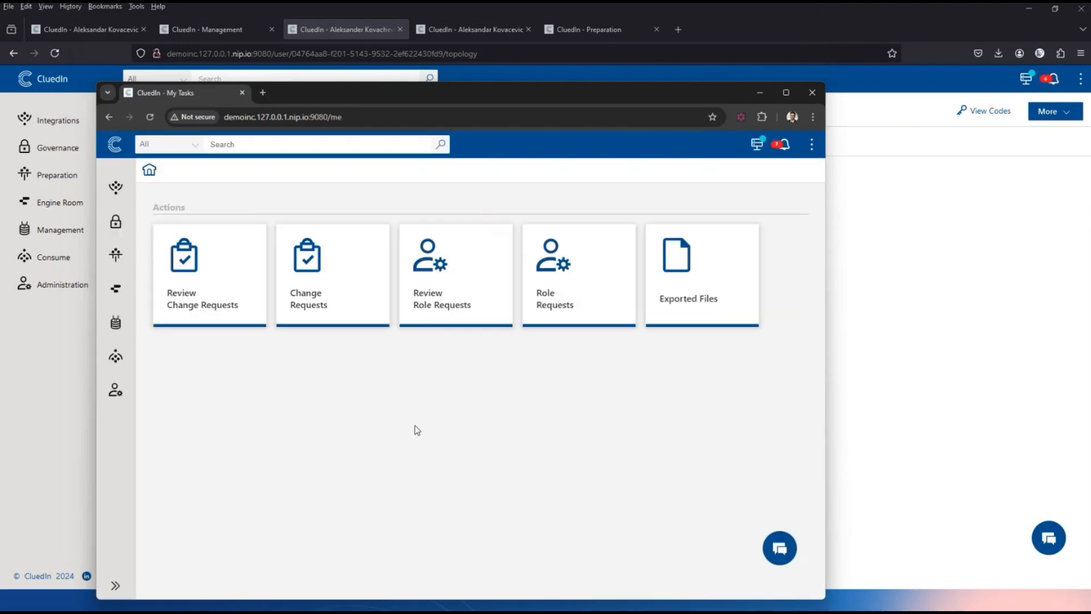
click(465, 257)
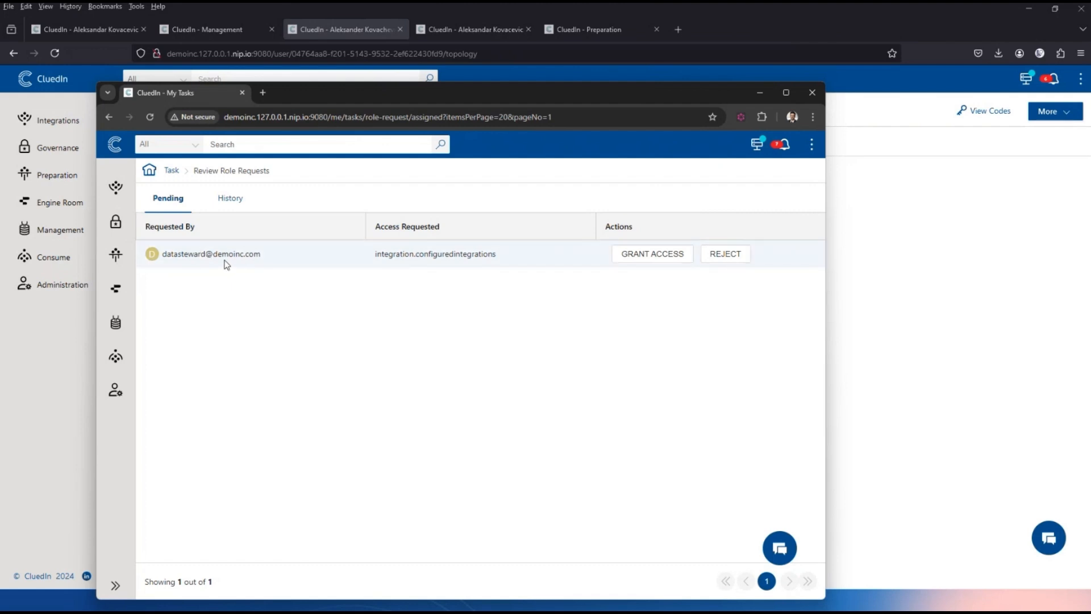
click(630, 258)
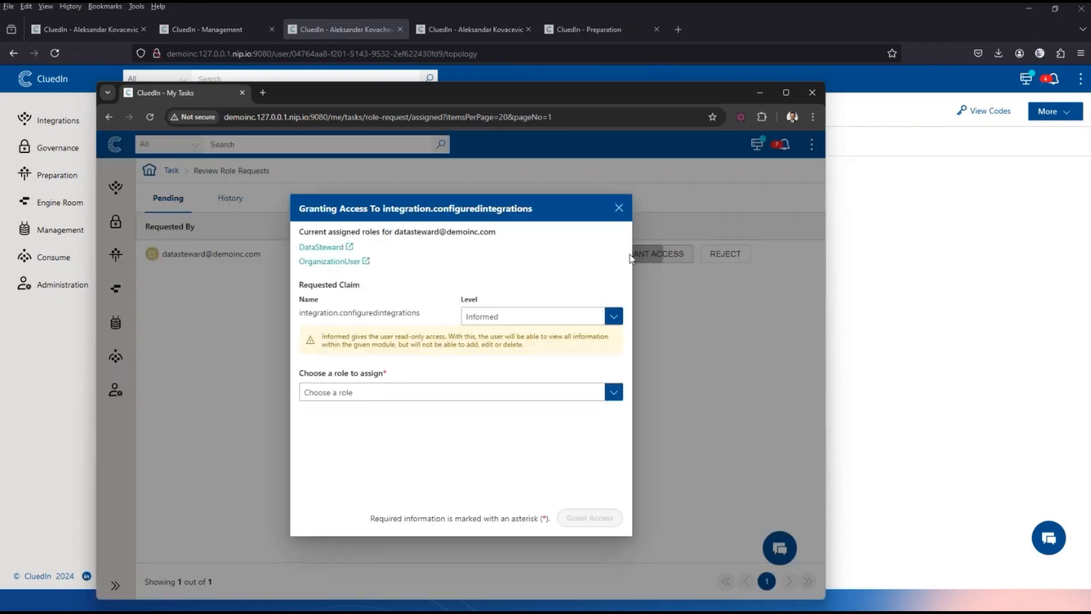
click(431, 392)
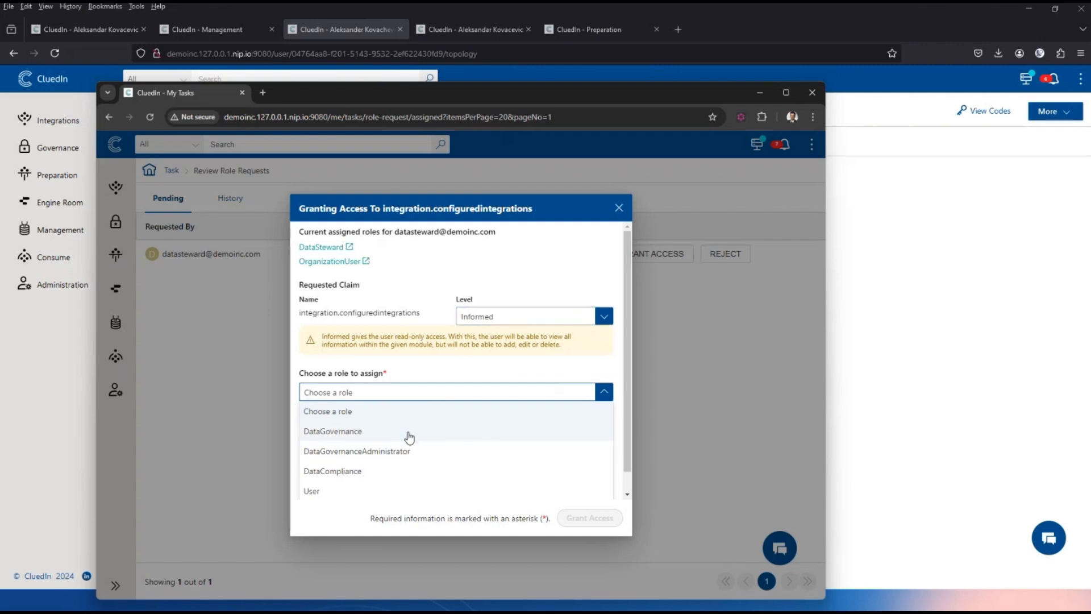
click(418, 452)
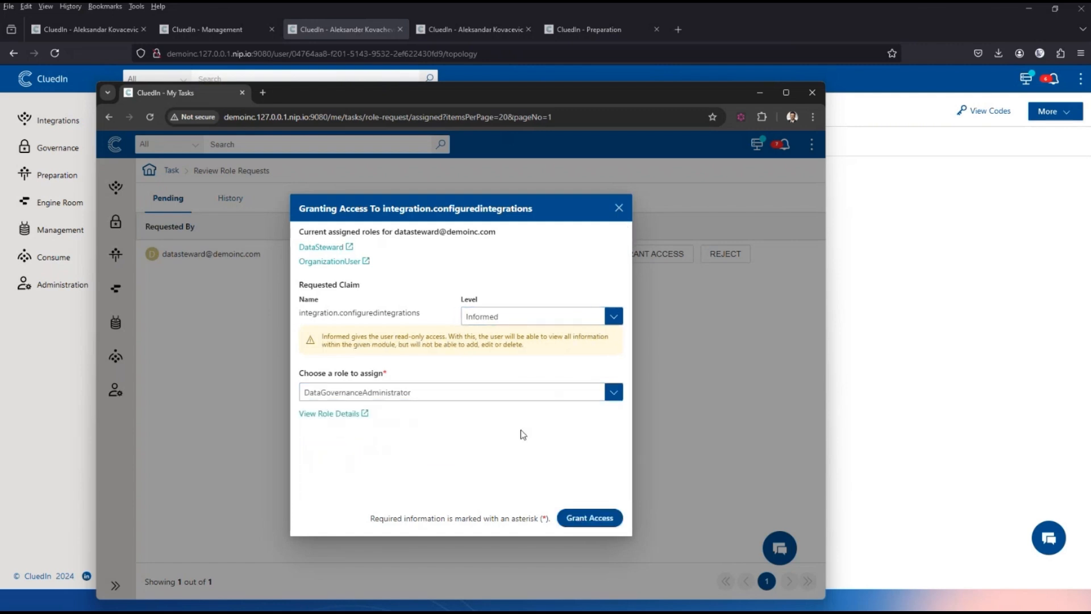
click(593, 518)
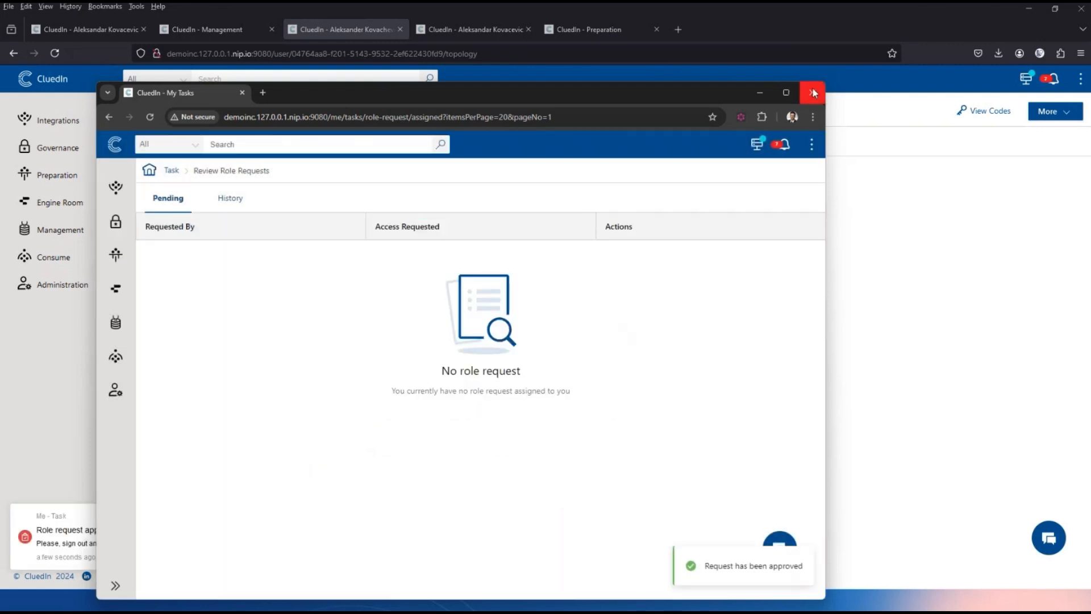
click(759, 95)
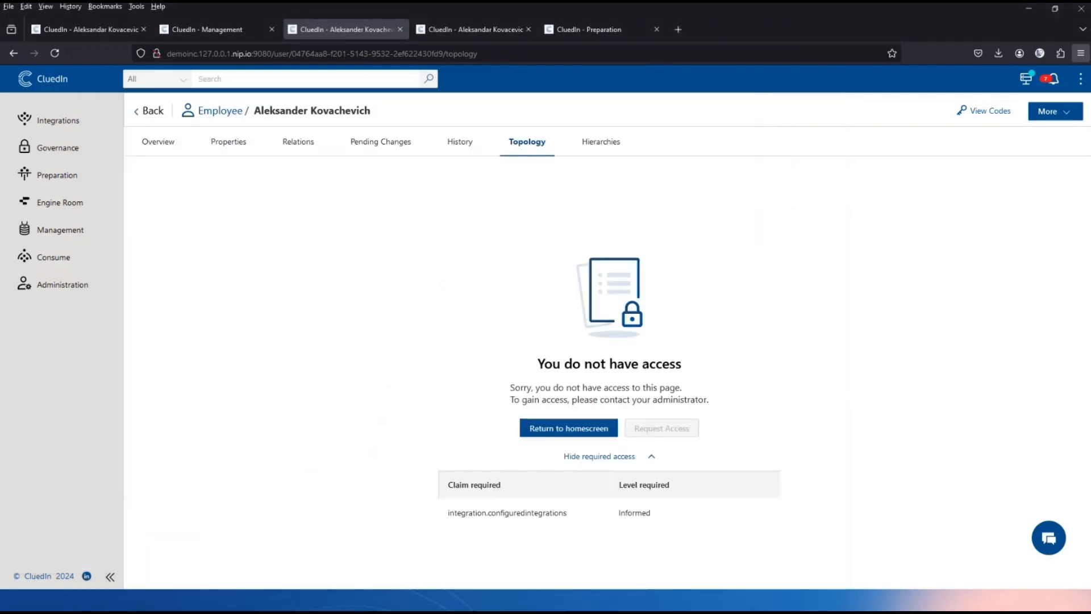
Check the latest notifications, then switch to the other employee record's properties.
click(1054, 82)
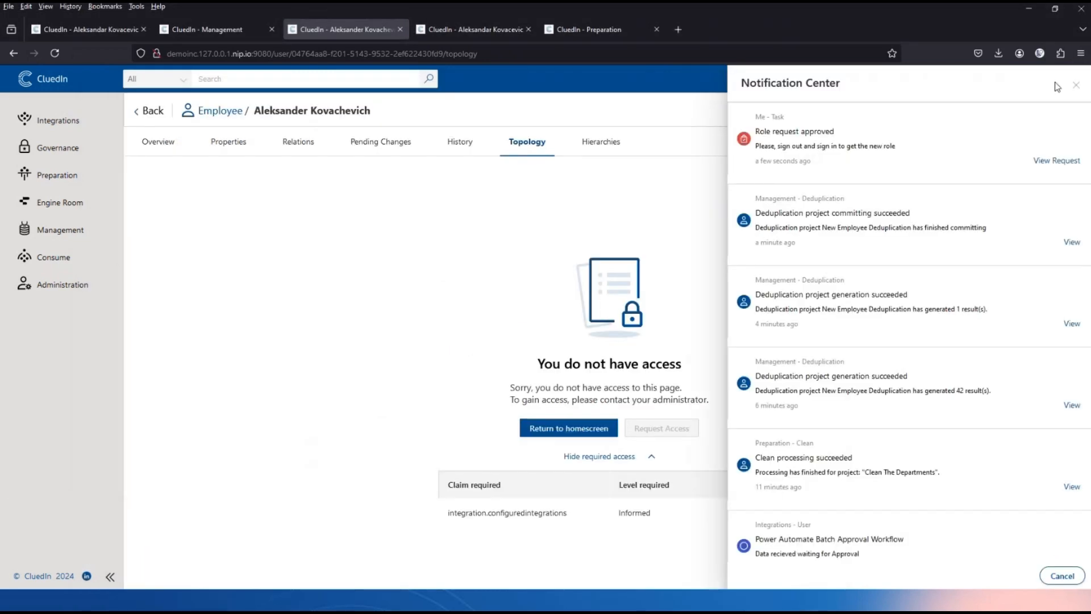
click(1074, 84)
click(1079, 79)
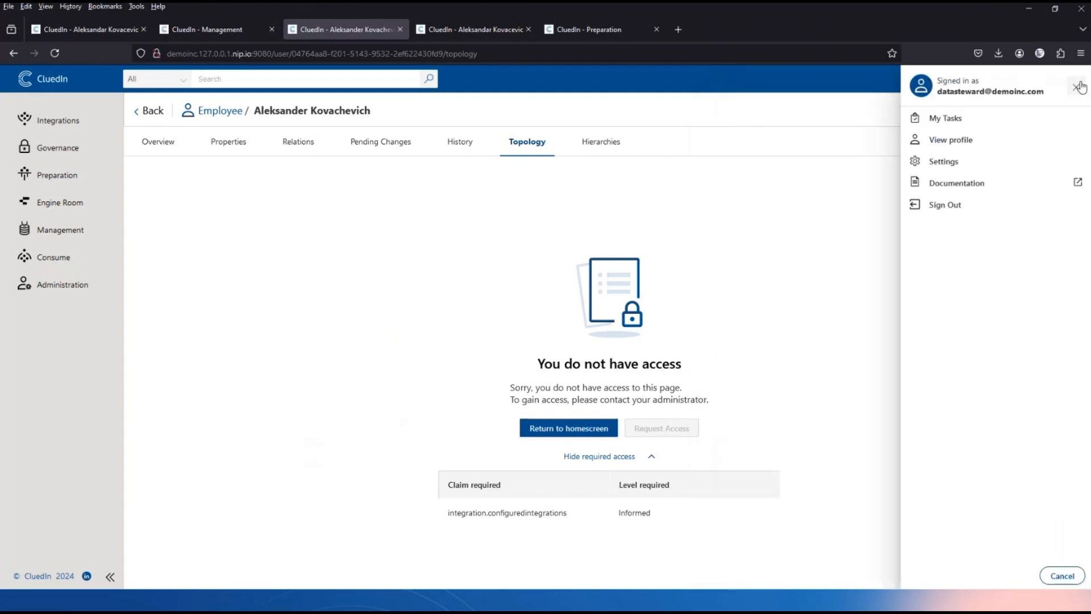
right_click(373, 369)
click(495, 215)
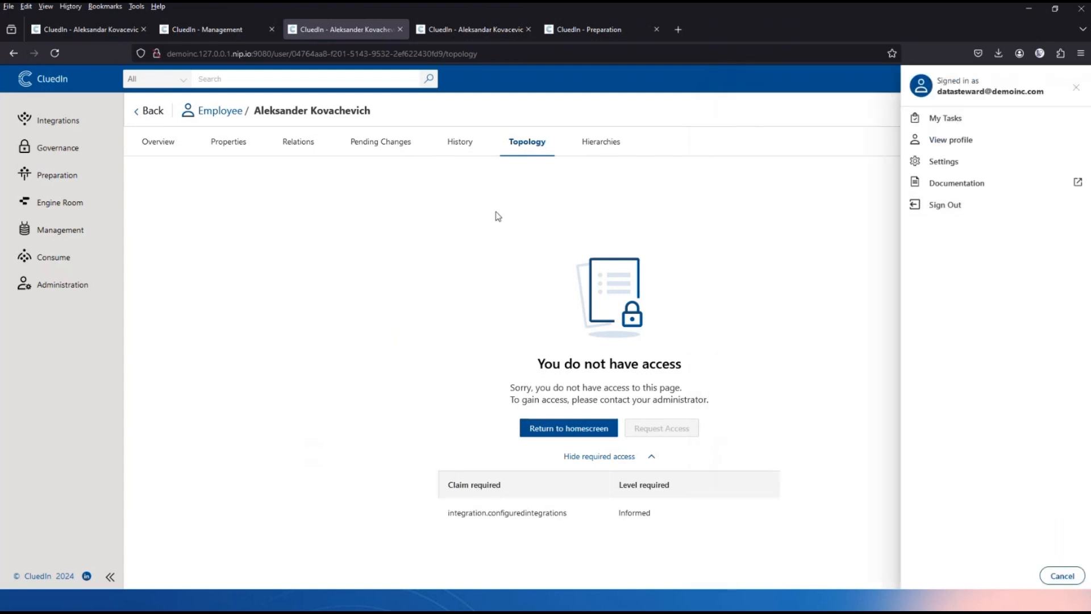
click(495, 29)
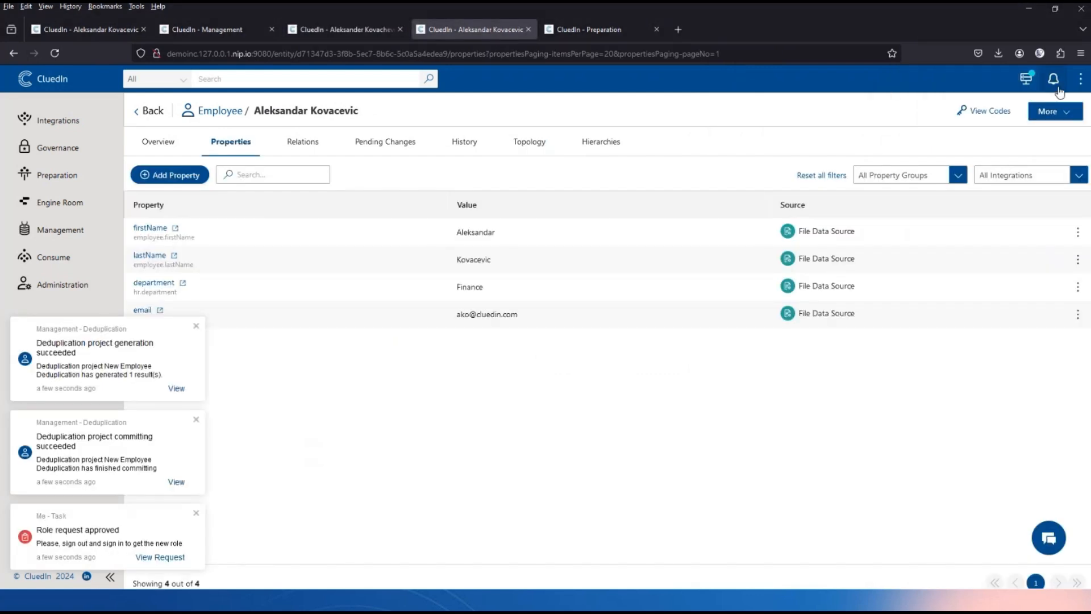
Sign out of the current account and enter the data steward's email on the sign-in page.
click(1079, 80)
click(948, 205)
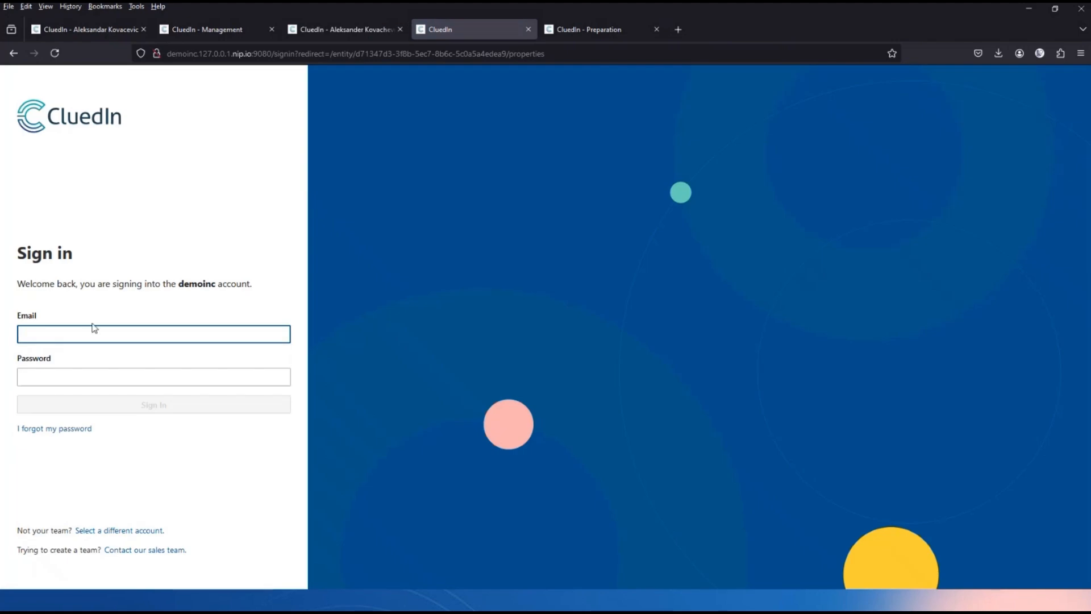
click(94, 334)
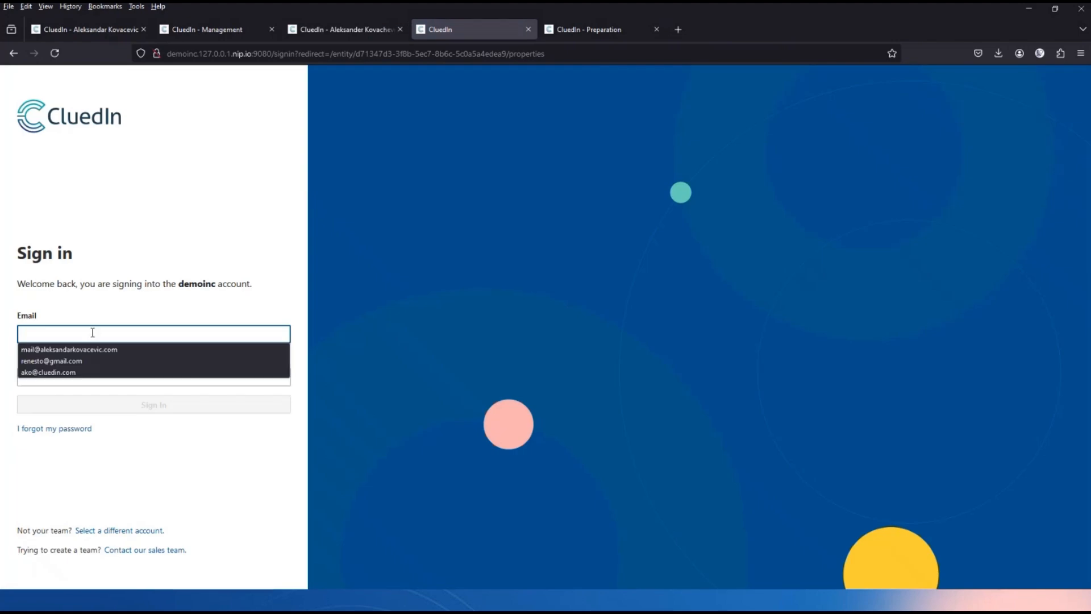
click(125, 290)
click(116, 333)
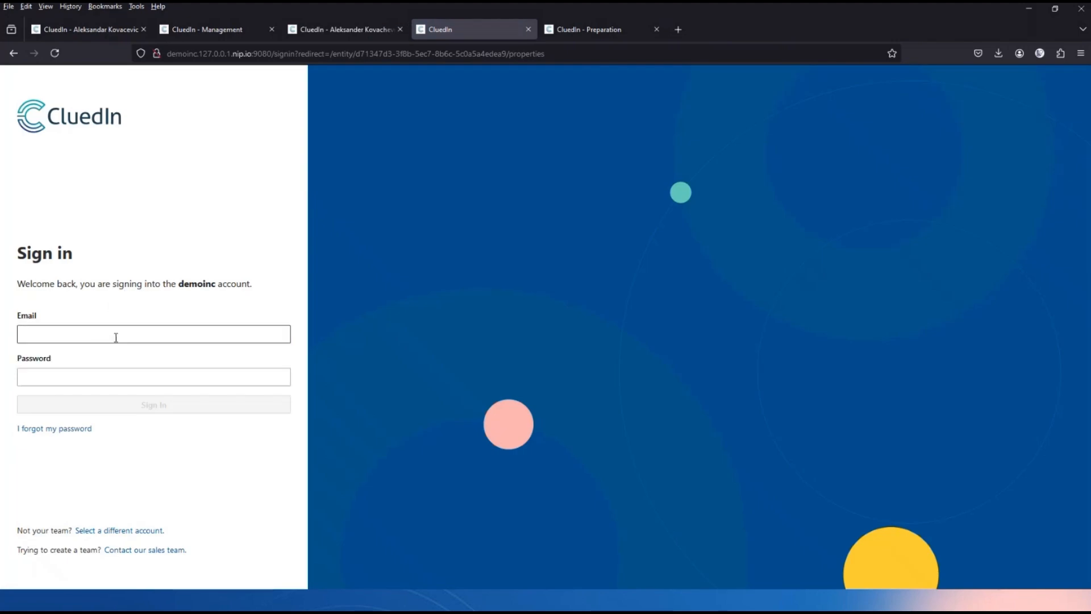
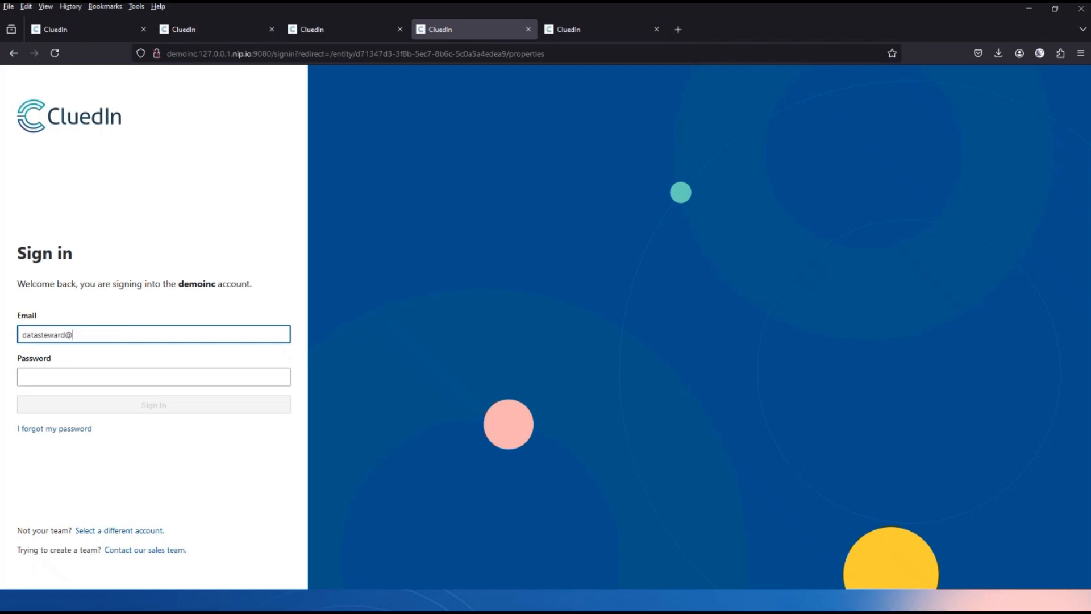
Enter the data steward's password and sign in to reach the merged employee's Topology graph.
key(Tab)
text(D)
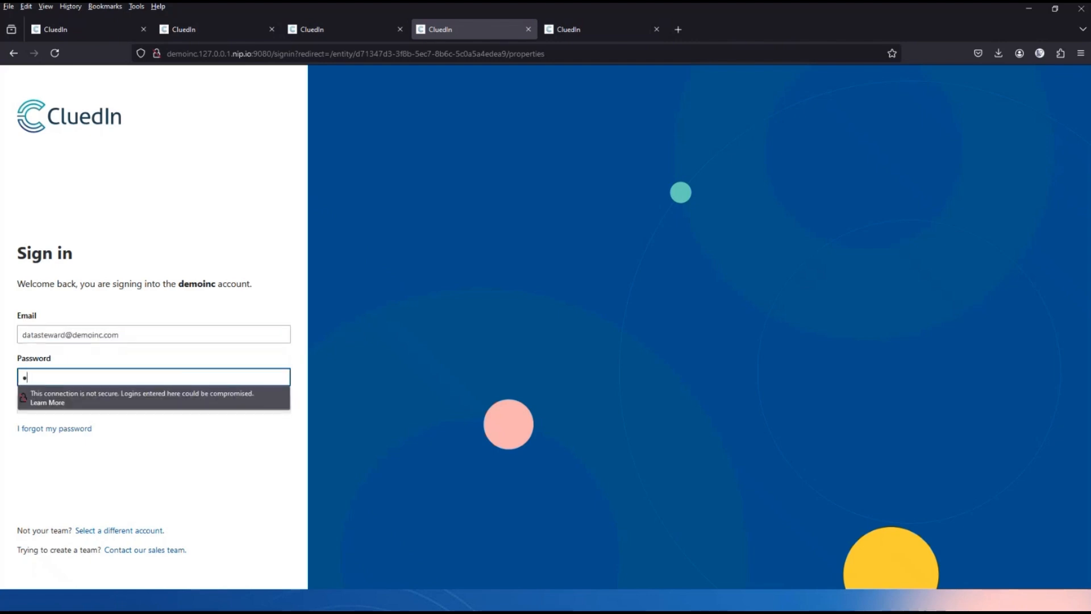
text(atastewa)
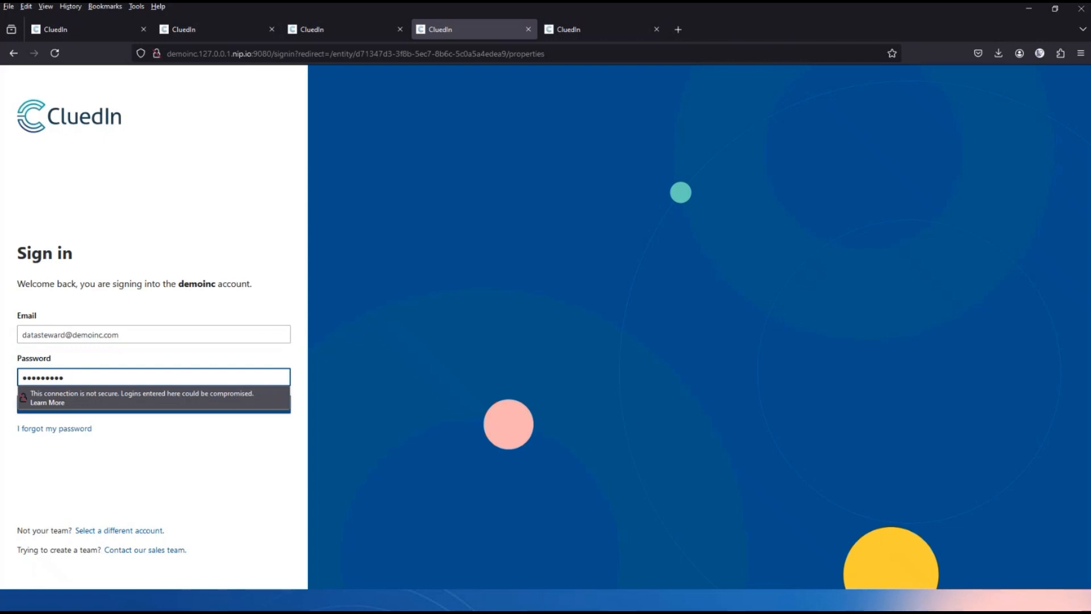
key(BackSpace)
key(BackSpace)
key(BackSpace)
key(BackSpace)
key(BackSpace)
key(BackSpace)
key(BackSpace)
key(BackSpace)
text(D•)
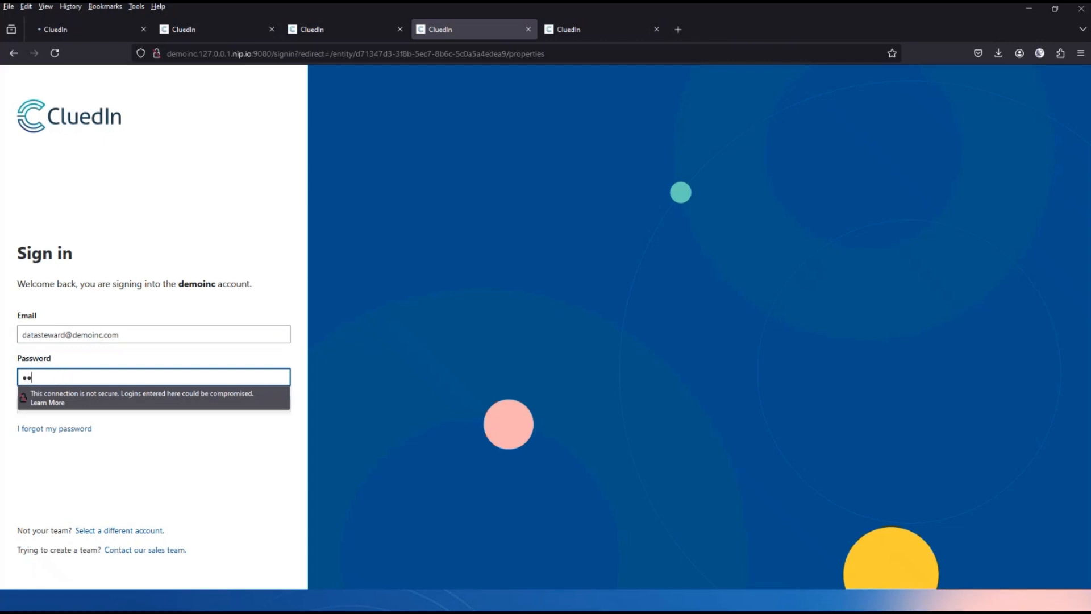
text(•••••••••)
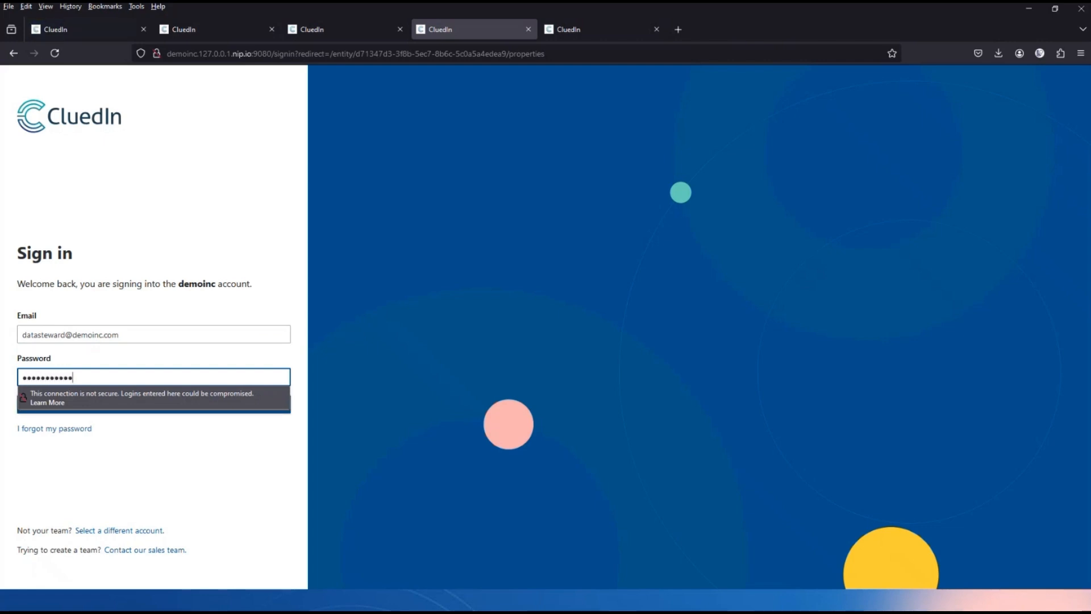
key(Return)
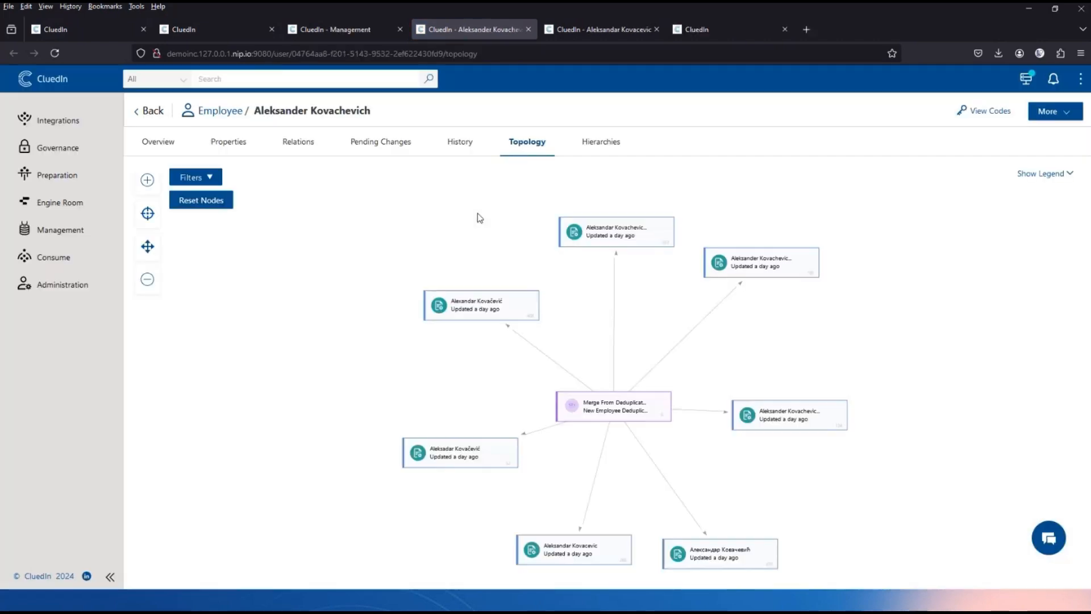